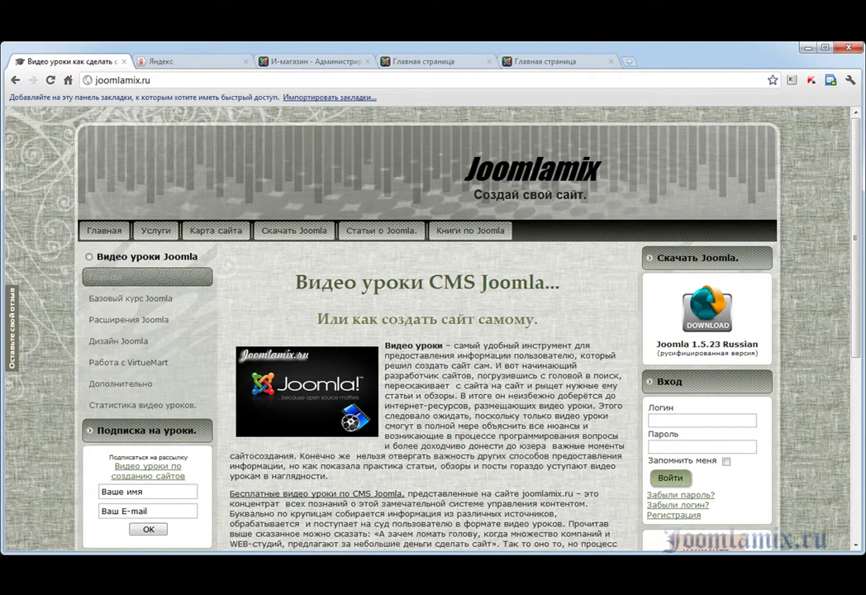
# Step: Open the banner component's client manager in the И-магазин Joomla administration and start a new banner client
pyautogui.click(153, 61)
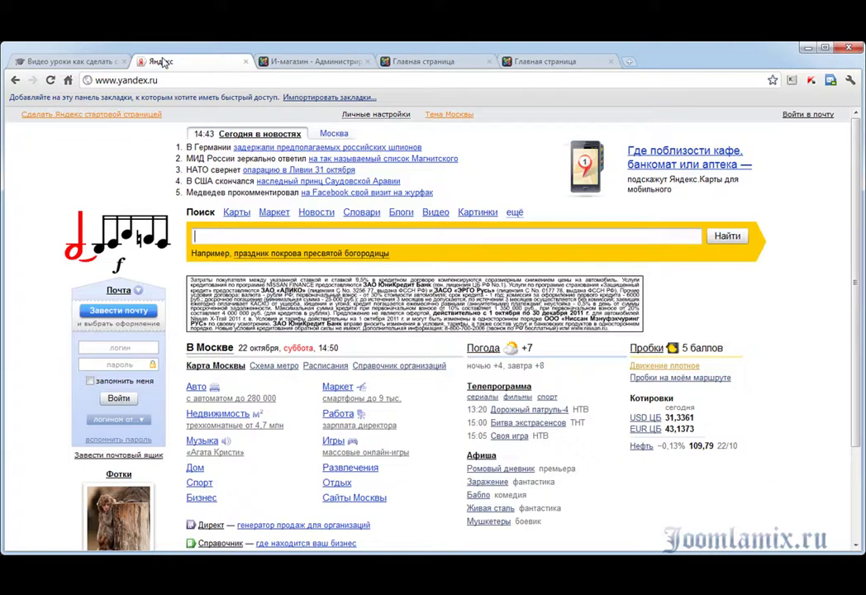
pyautogui.click(310, 61)
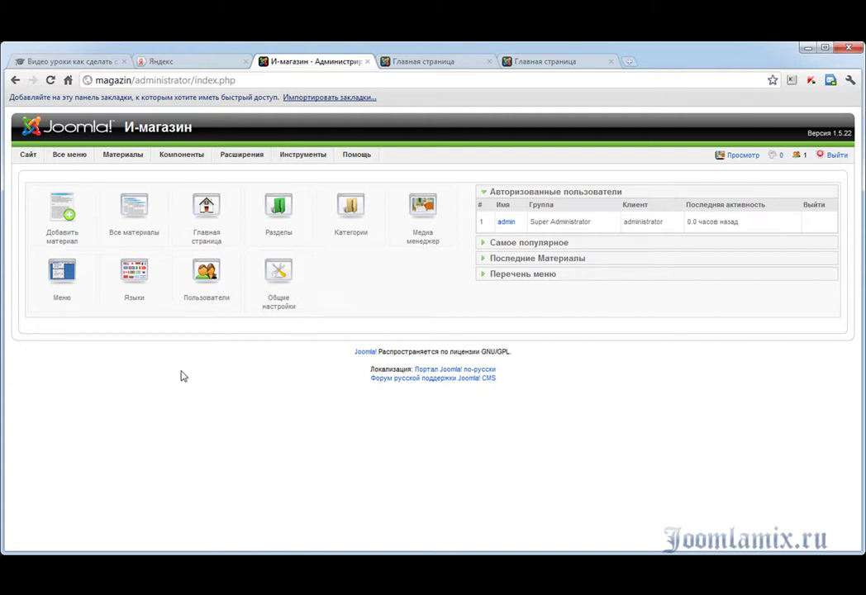
pyautogui.moveTo(181, 155)
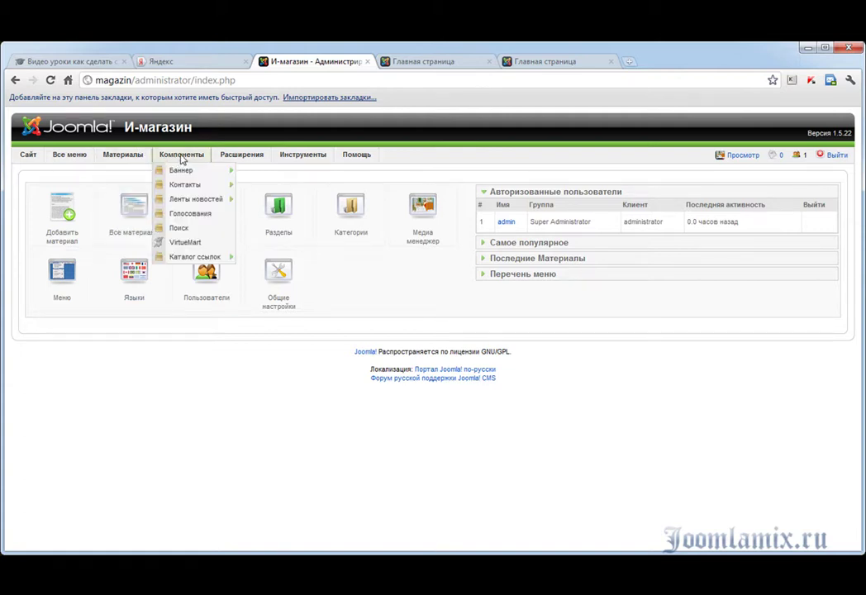
pyautogui.click(184, 170)
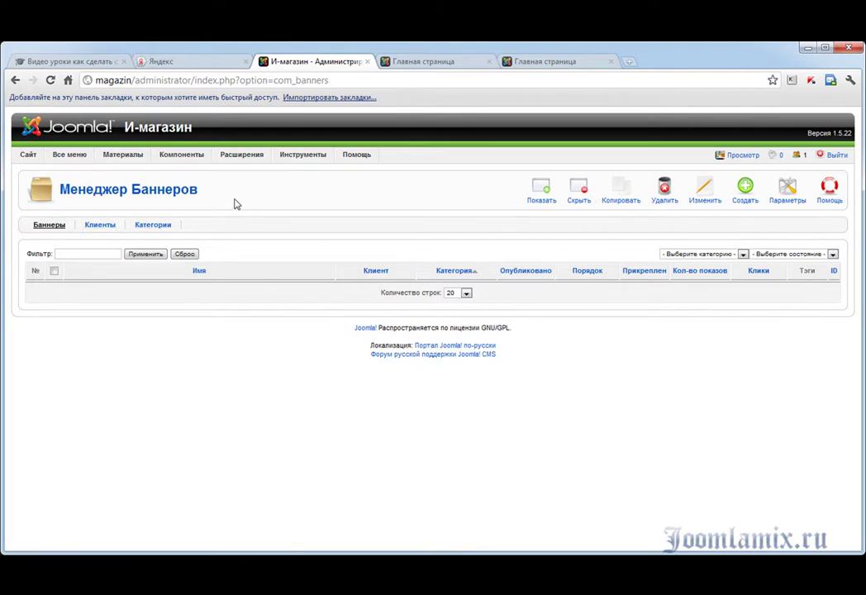
pyautogui.click(100, 229)
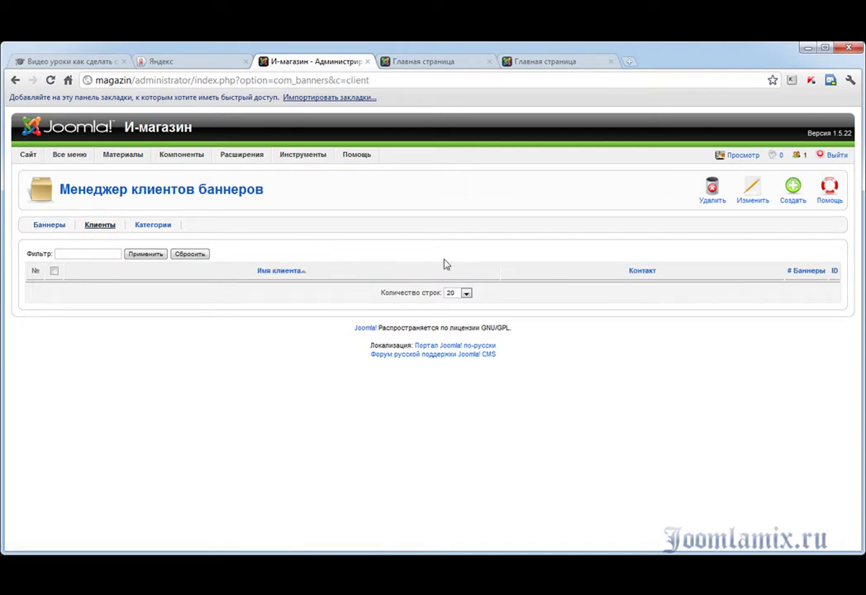
pyautogui.click(794, 192)
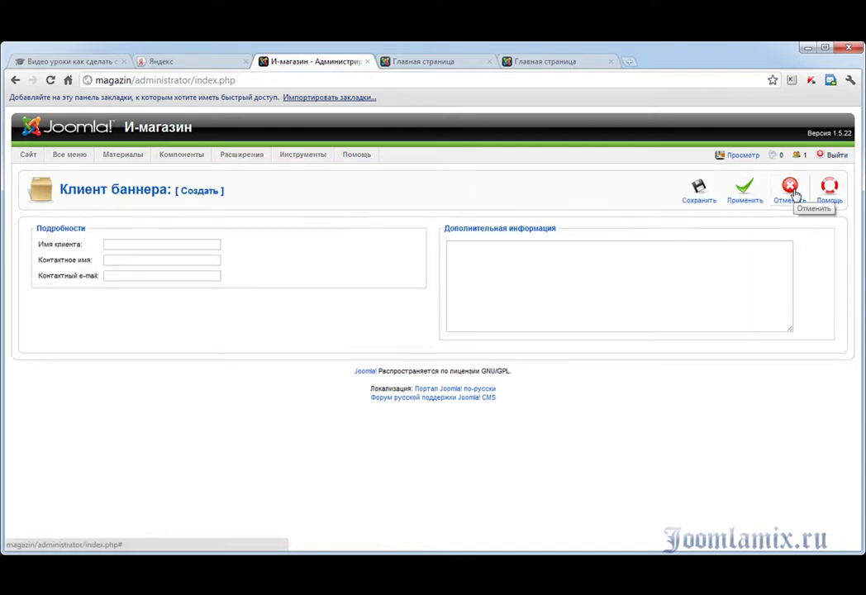
# Step: Set the new banner client's name to "admin"
pyautogui.click(167, 244)
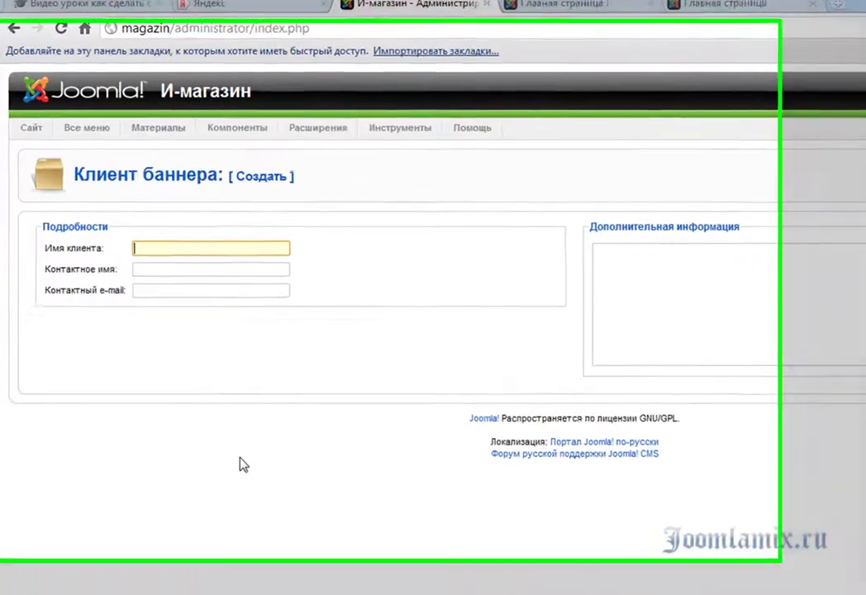
pyautogui.write('F')
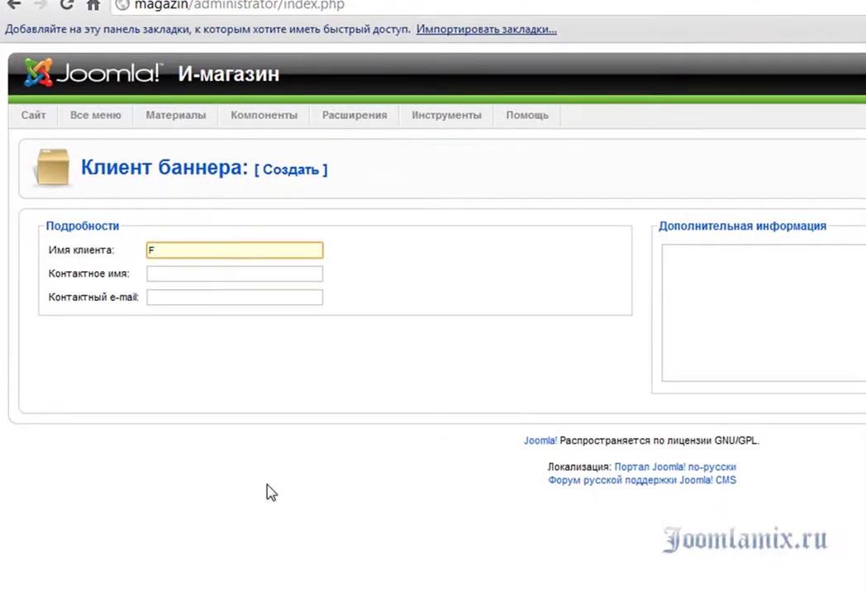
pyautogui.write('dmin')
pyautogui.click(184, 274)
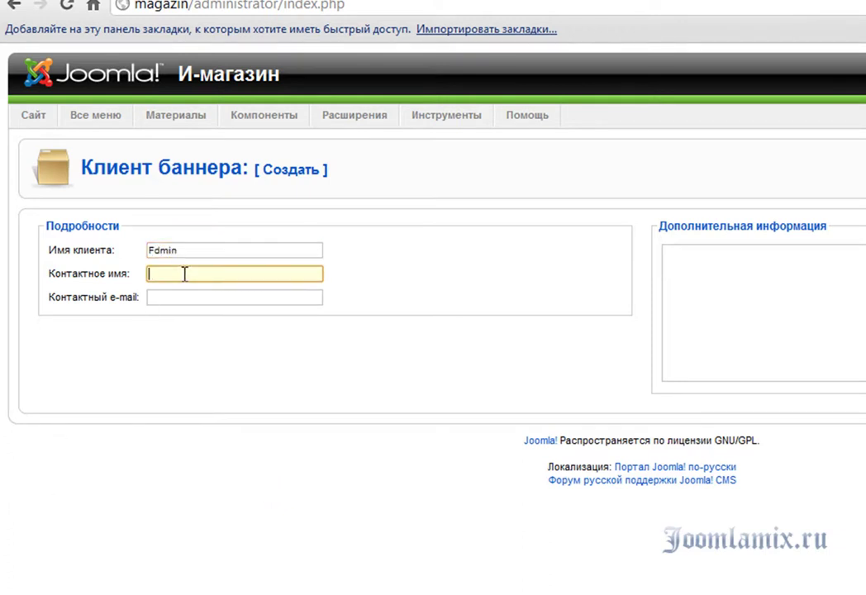
pyautogui.moveTo(148, 250); pyautogui.dragTo(159, 249)
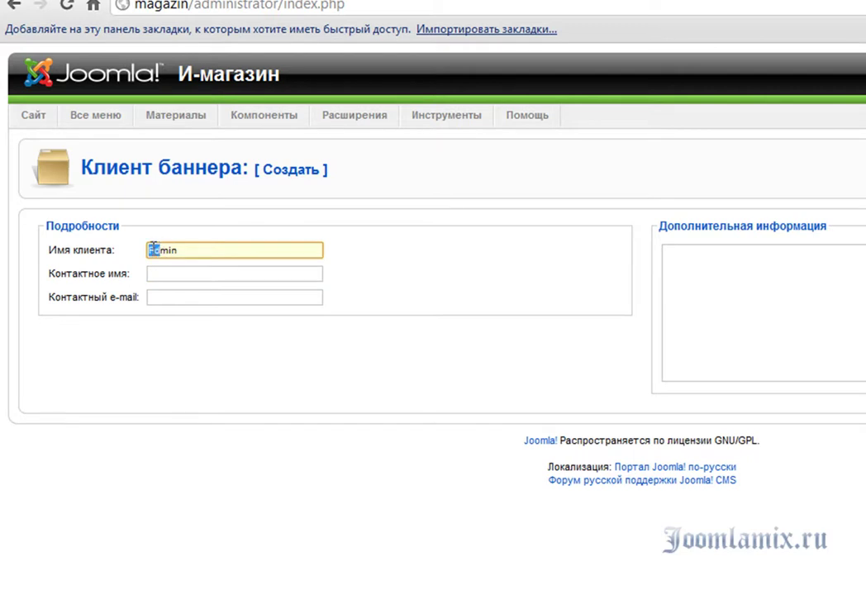
pyautogui.write('ad')
# Step: Fill in the banner client's contact name and contact e-mail, and save the client
pyautogui.click(211, 275)
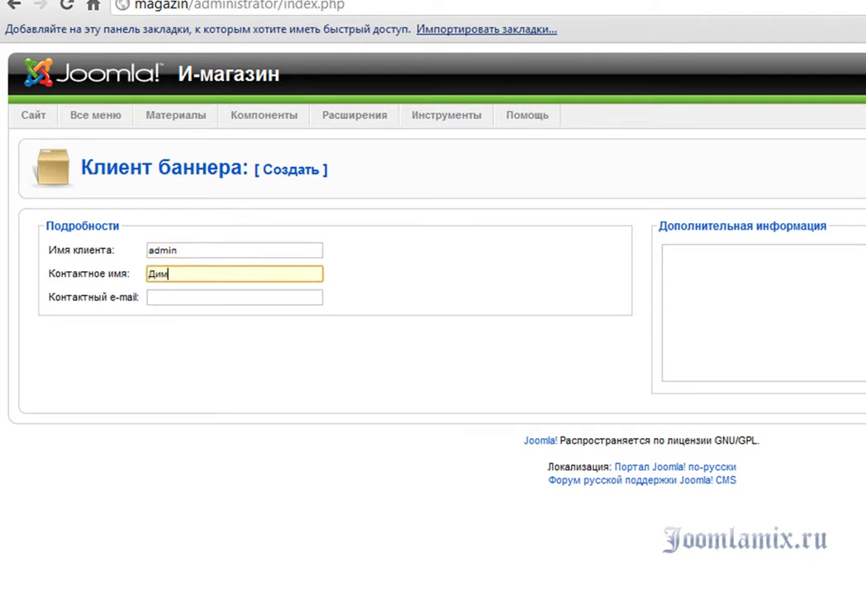
pyautogui.write('Димон')
pyautogui.click(247, 312)
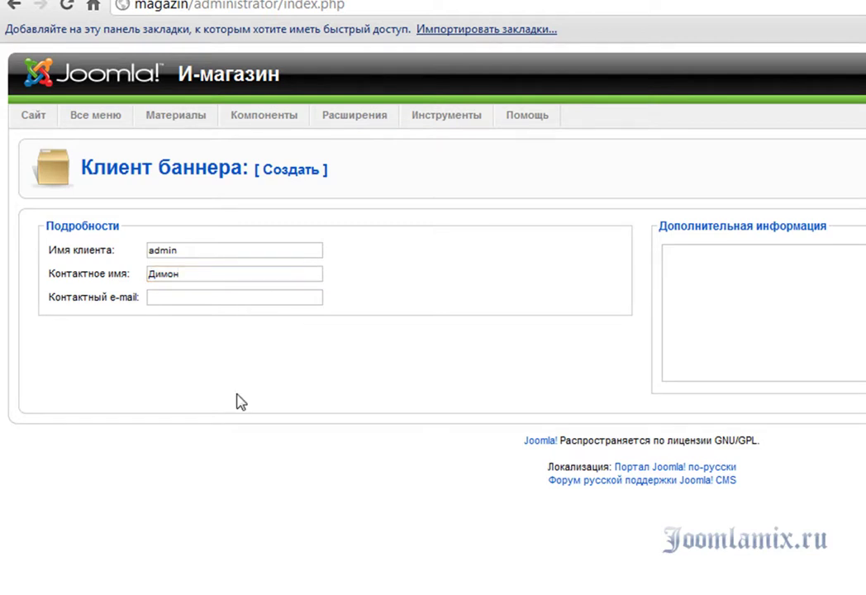
pyautogui.click(248, 299)
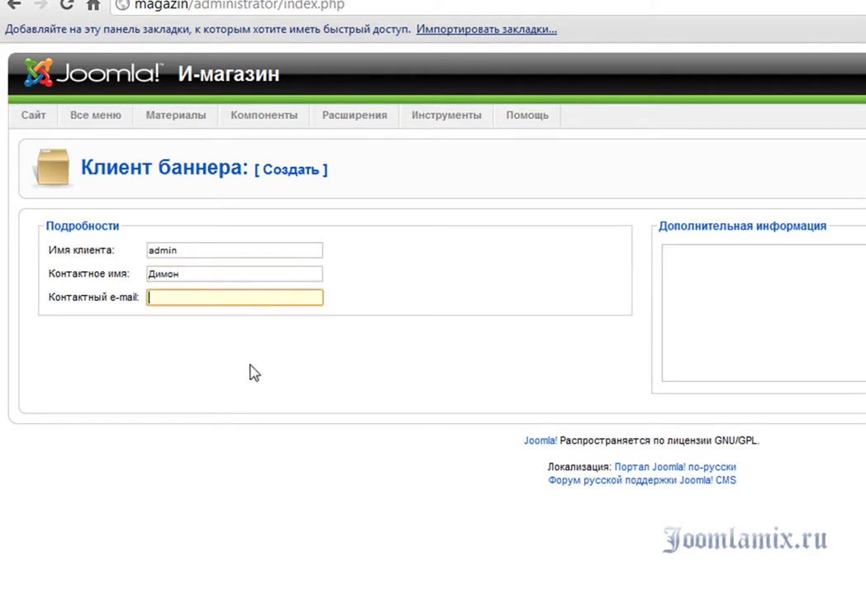
pyautogui.write('test@test.ru')
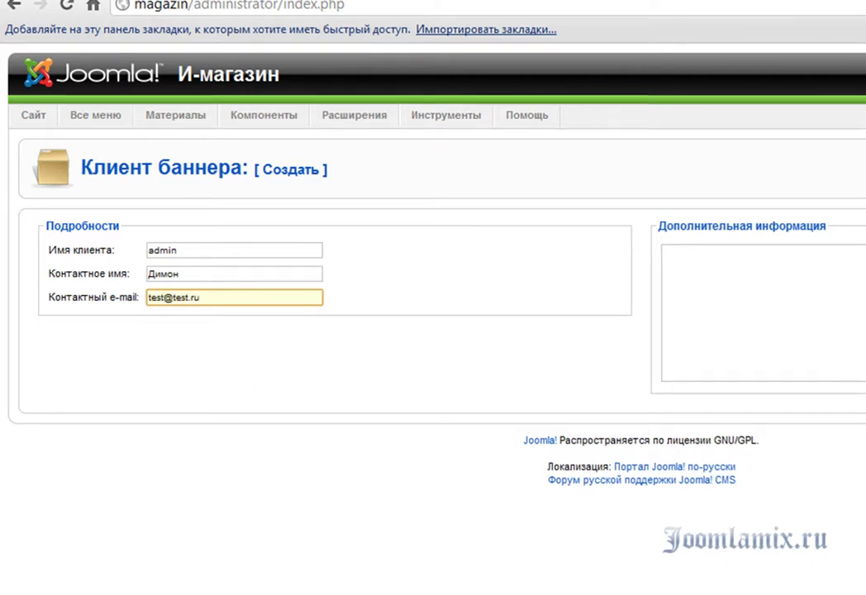
pyautogui.click(835, 266)
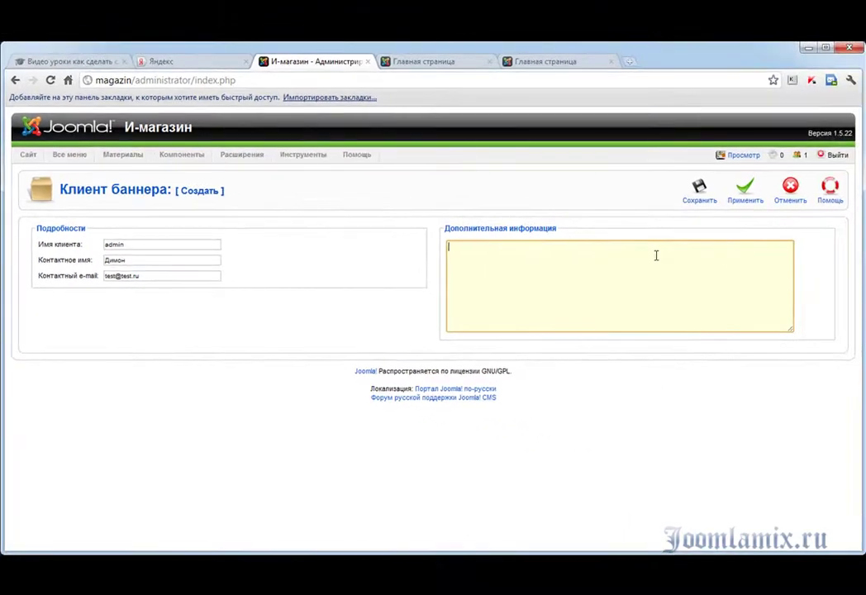
pyautogui.click(710, 200)
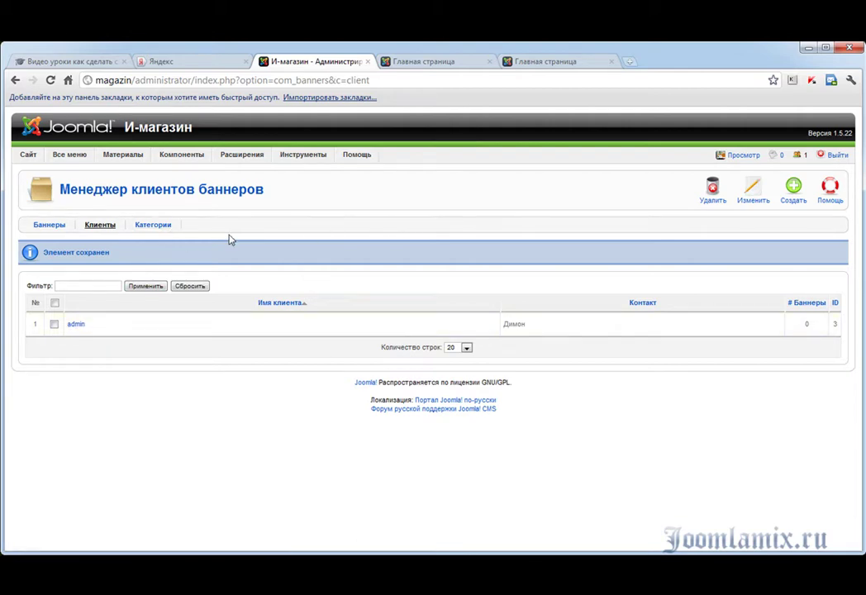
# Step: Start a new category in the banner category manager and title it "Банеры"
pyautogui.click(154, 226)
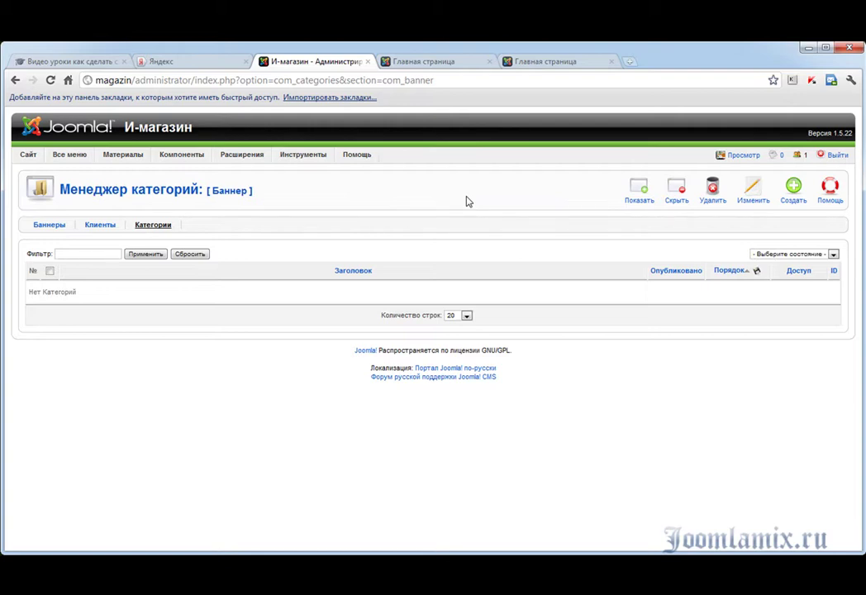
pyautogui.click(427, 63)
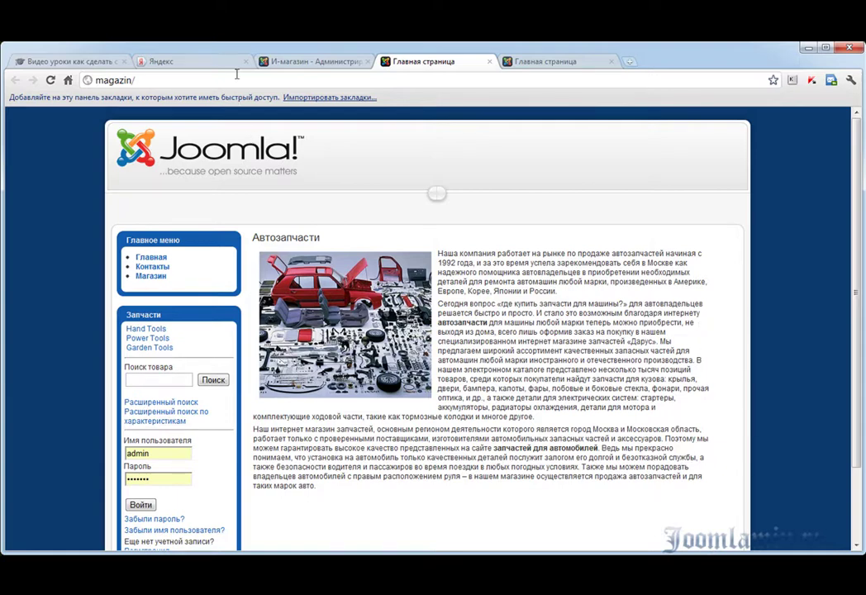
pyautogui.click(282, 61)
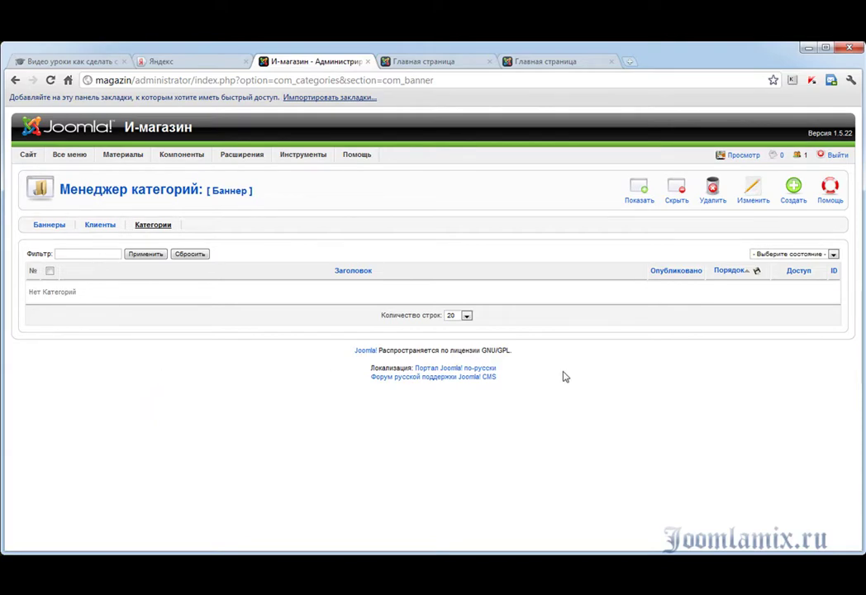
pyautogui.click(796, 195)
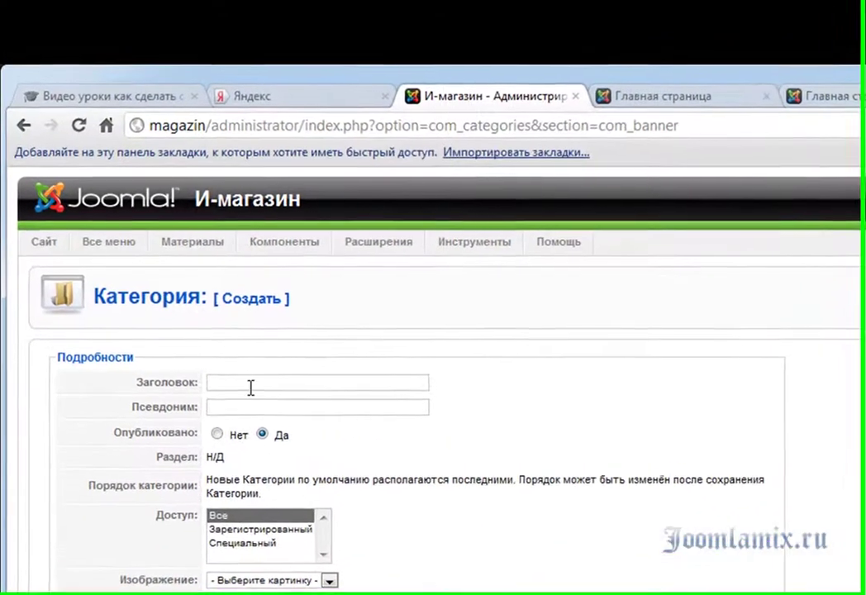
pyautogui.click(251, 387)
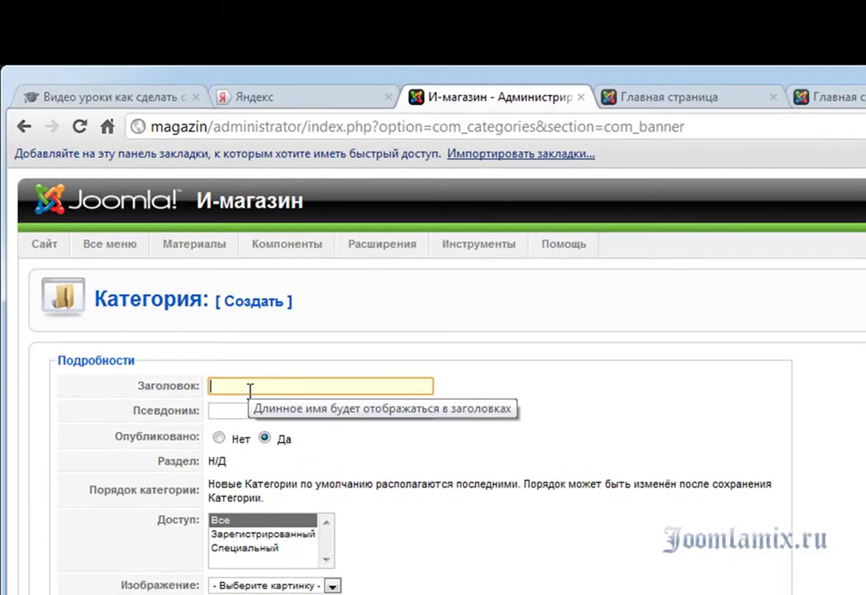
pyautogui.write('<fyths')
pyautogui.press('Pause')
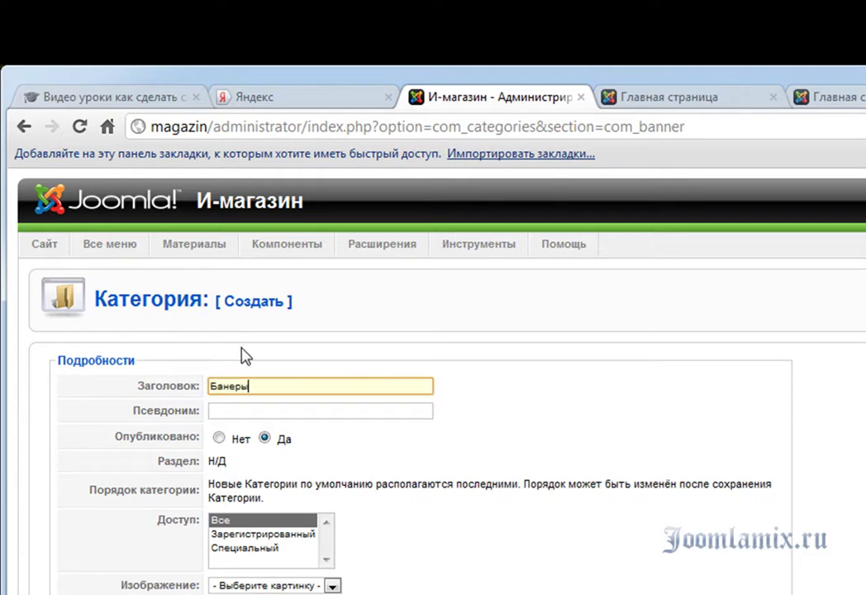
# Step: Give the banner category the alias "banners" and save it
pyautogui.click(276, 411)
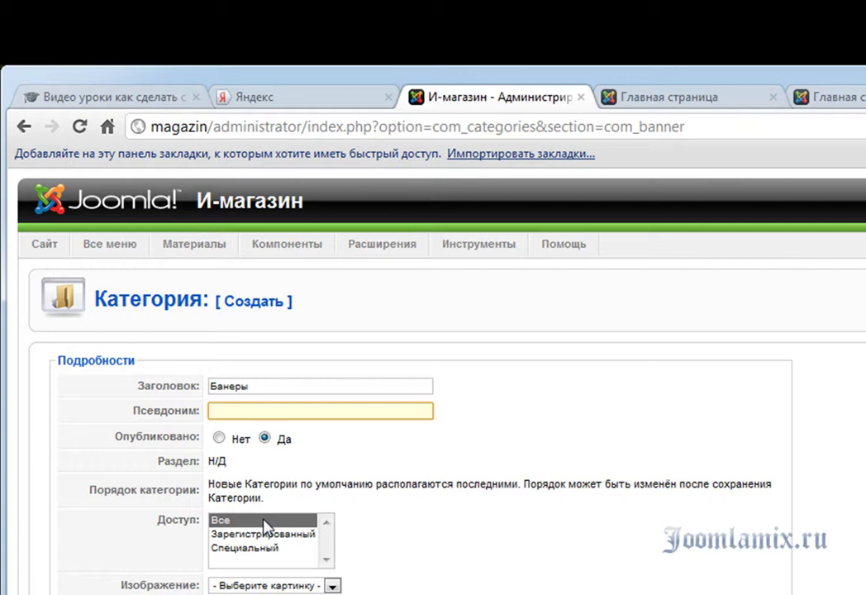
pyautogui.write('banners')
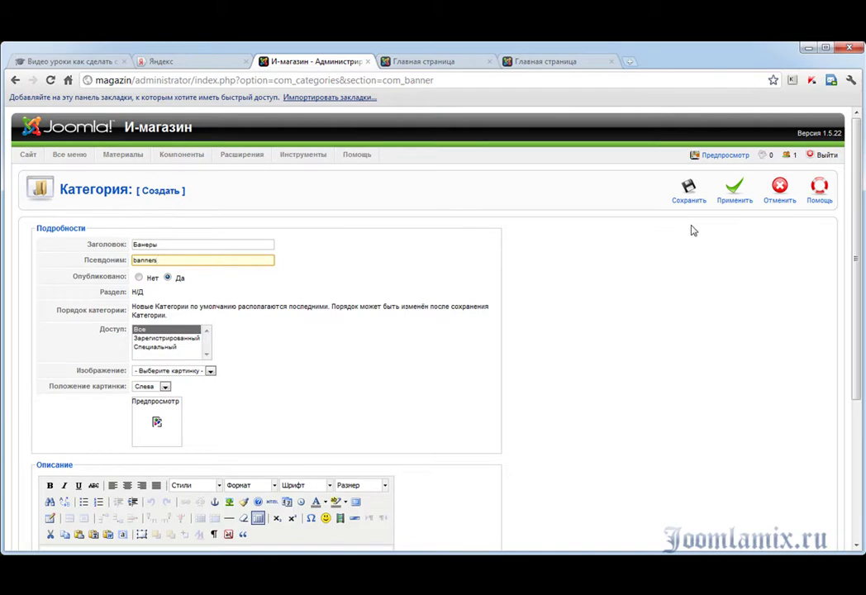
pyautogui.click(689, 190)
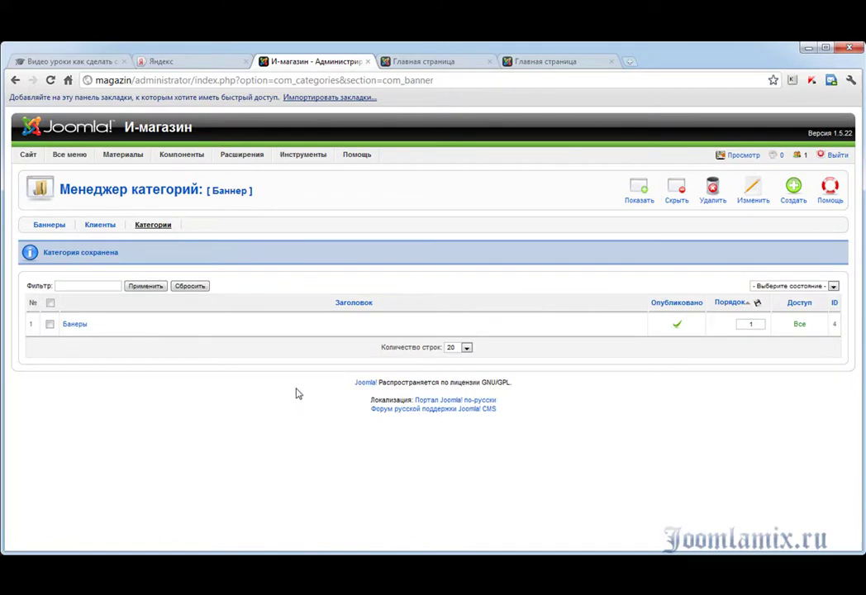
# Step: Open the banner list in the administration, switch to the desktop and cut the image files baner1, baner2 and baner3
pyautogui.click(39, 225)
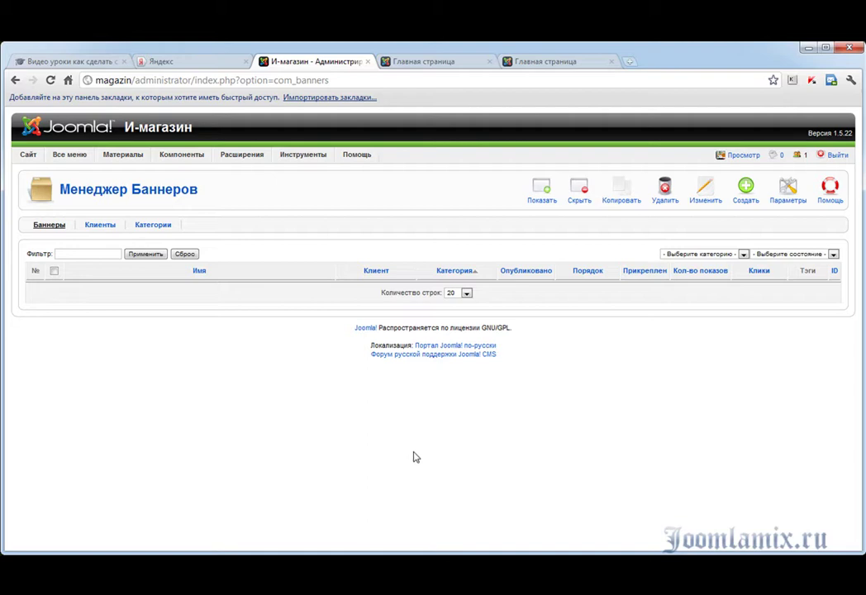
pyautogui.click(809, 48)
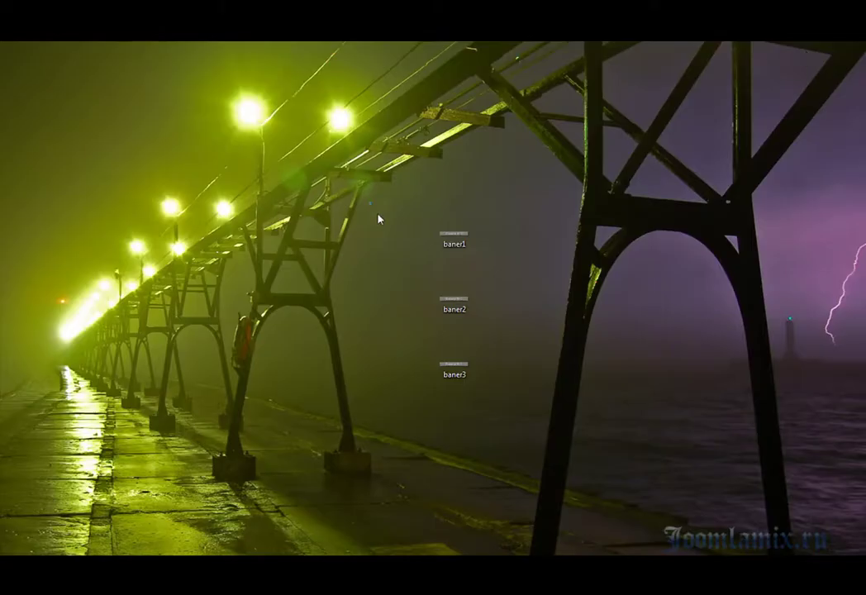
pyautogui.keyDown('ctrl'); pyautogui.scroll(2, 379, 220); pyautogui.keyUp('ctrl')
pyautogui.moveTo(371, 201); pyautogui.dragTo(529, 443)
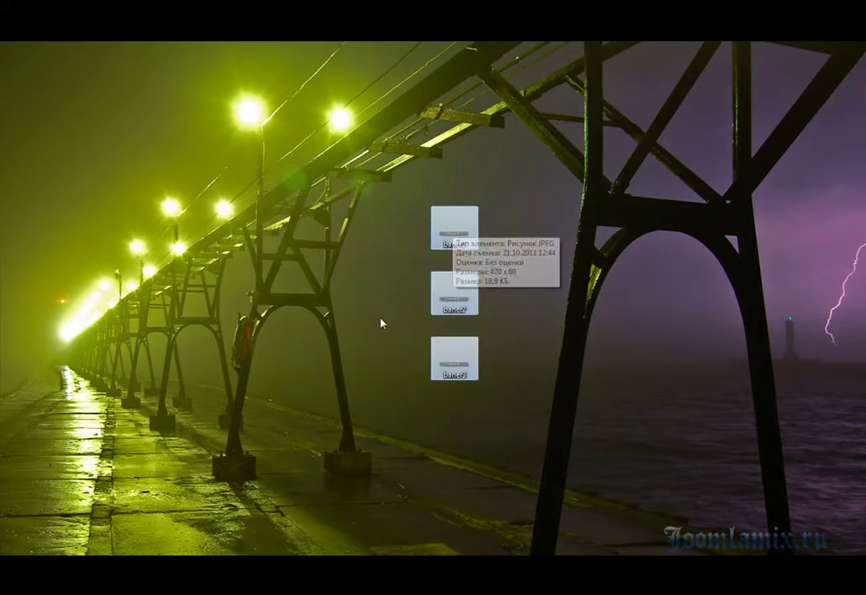
pyautogui.rightClick(448, 232)
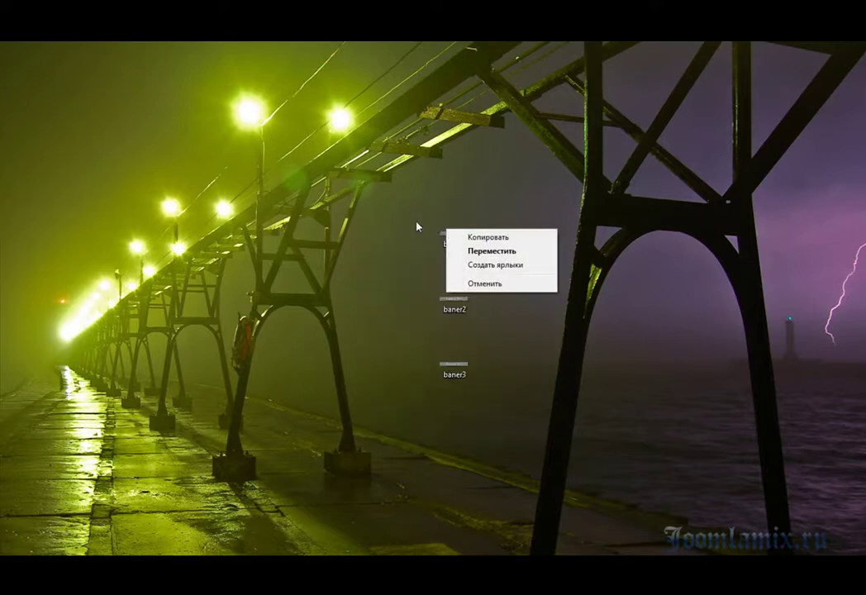
pyautogui.press('Escape')
pyautogui.moveTo(439, 231); pyautogui.dragTo(449, 251)
pyautogui.rightClick(445, 229)
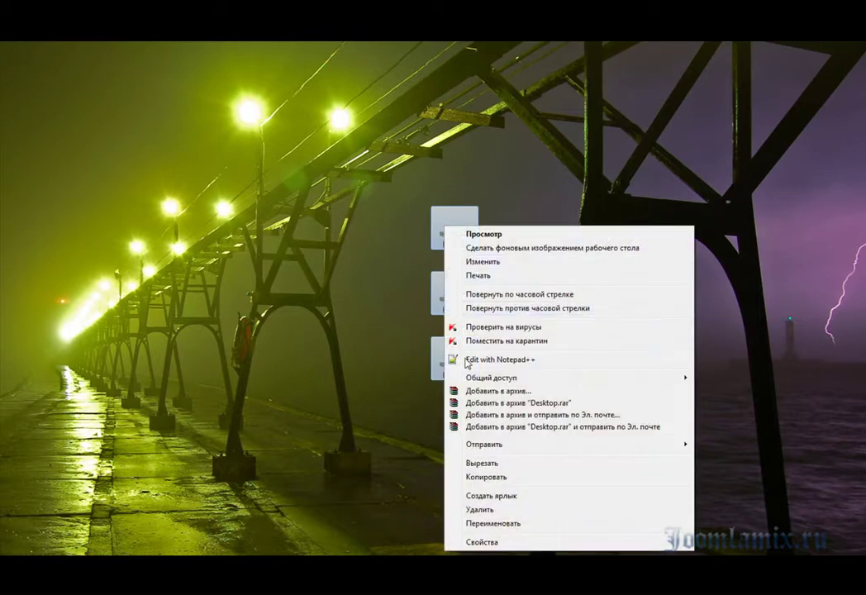
pyautogui.click(456, 465)
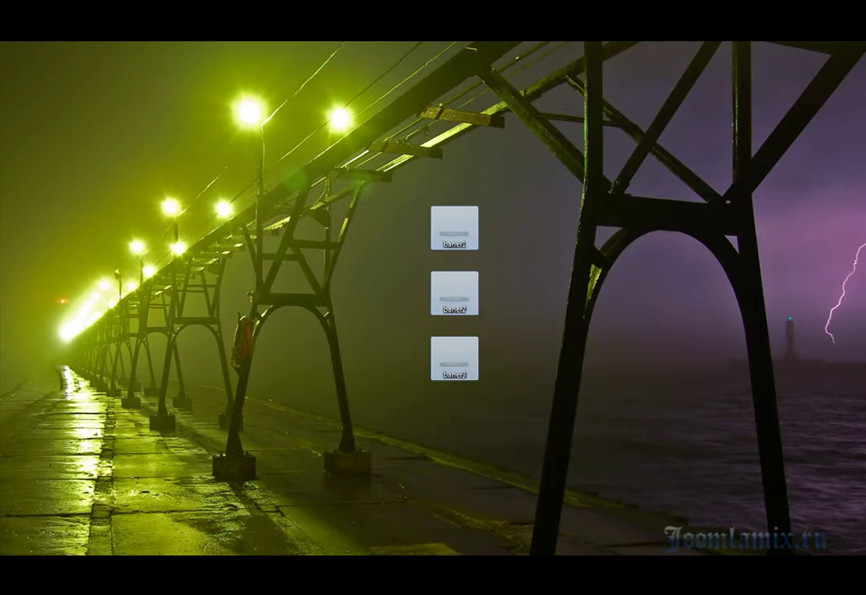
pyautogui.hotkey('alt', 'Tab')
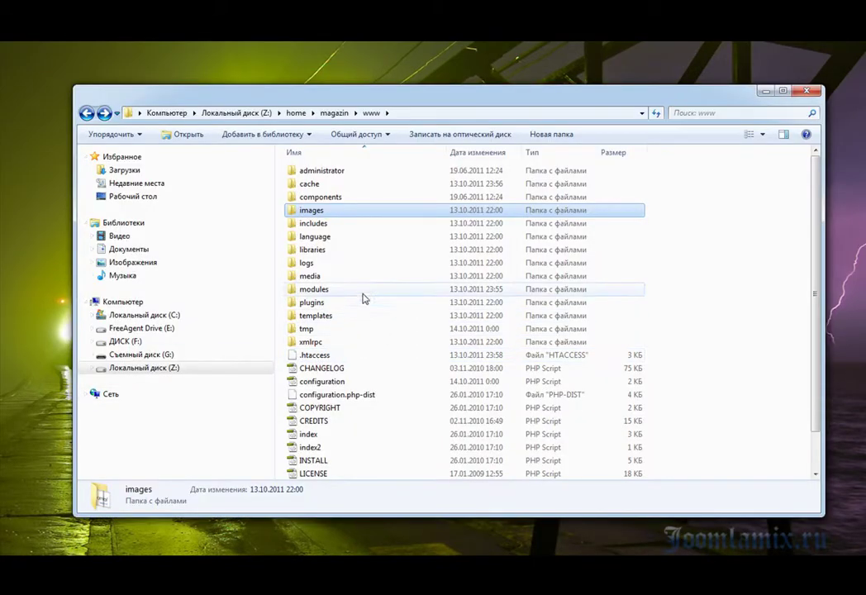
pyautogui.doubleClick(322, 211)
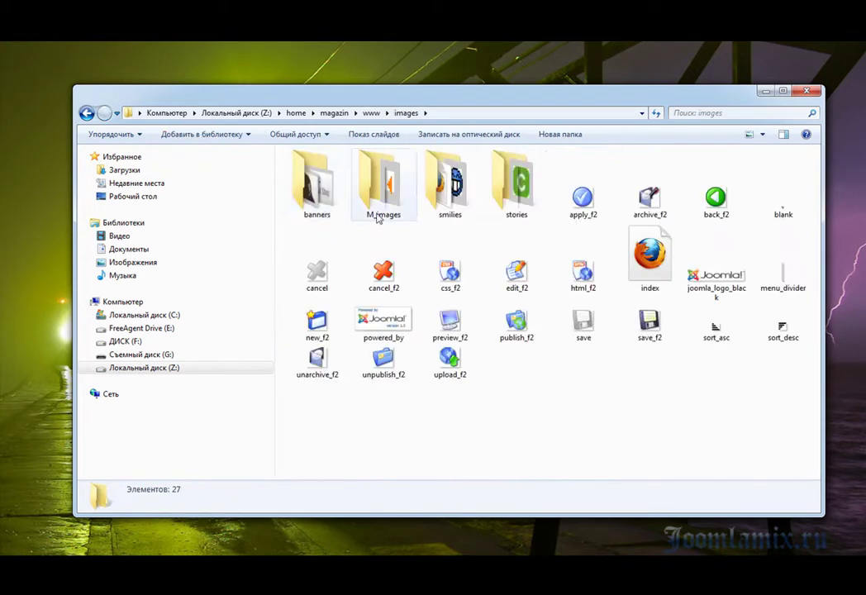
pyautogui.doubleClick(319, 186)
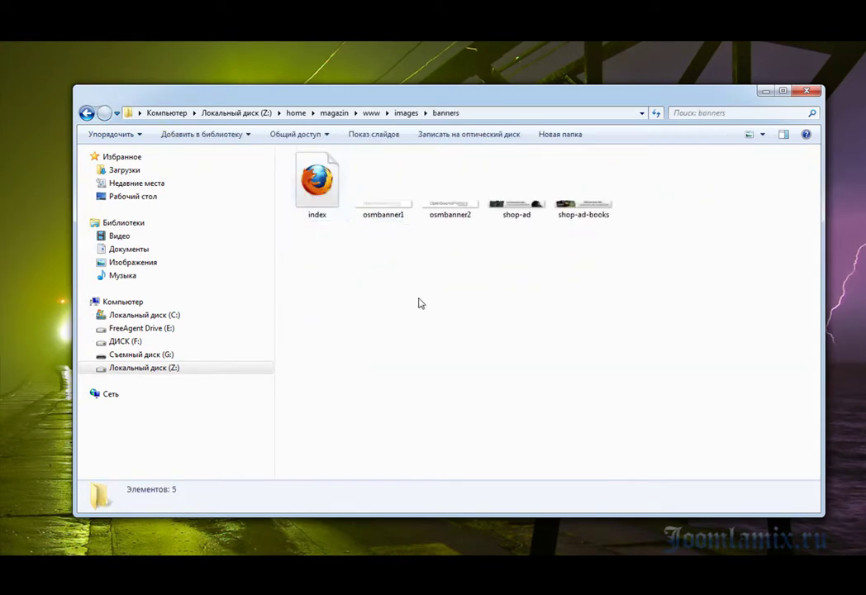
pyautogui.rightClick(464, 286)
pyautogui.click(494, 372)
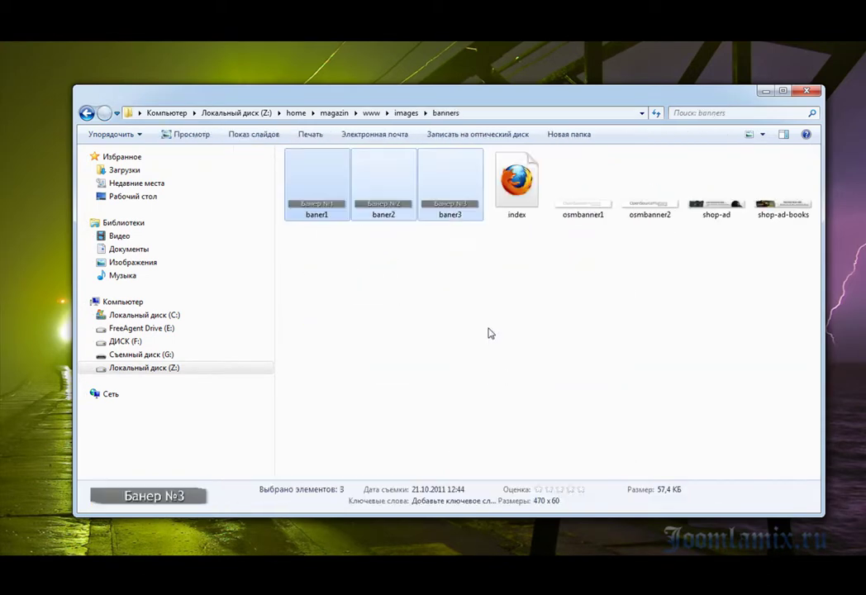
# Step: Switch to the site administration in the browser and start a new banner named "Банер №1"
pyautogui.click(487, 263)
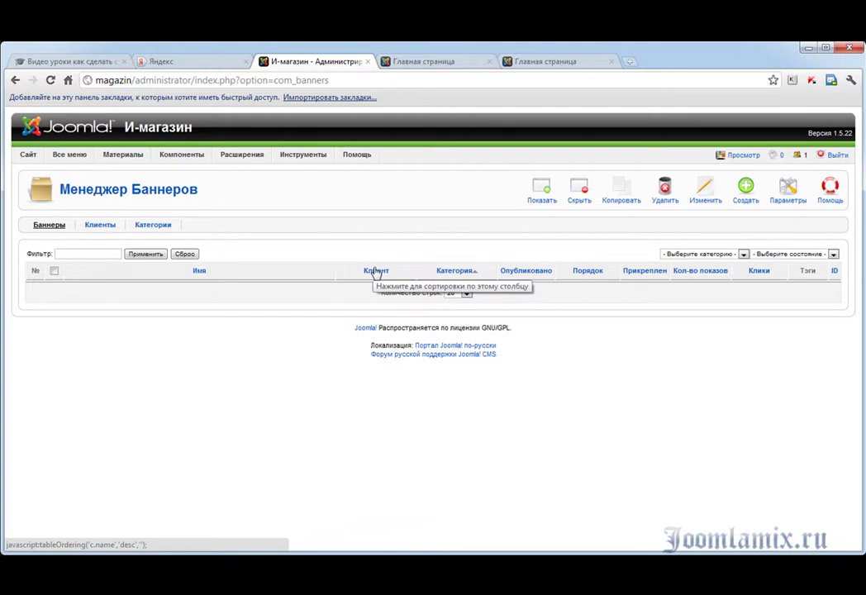
pyautogui.click(746, 189)
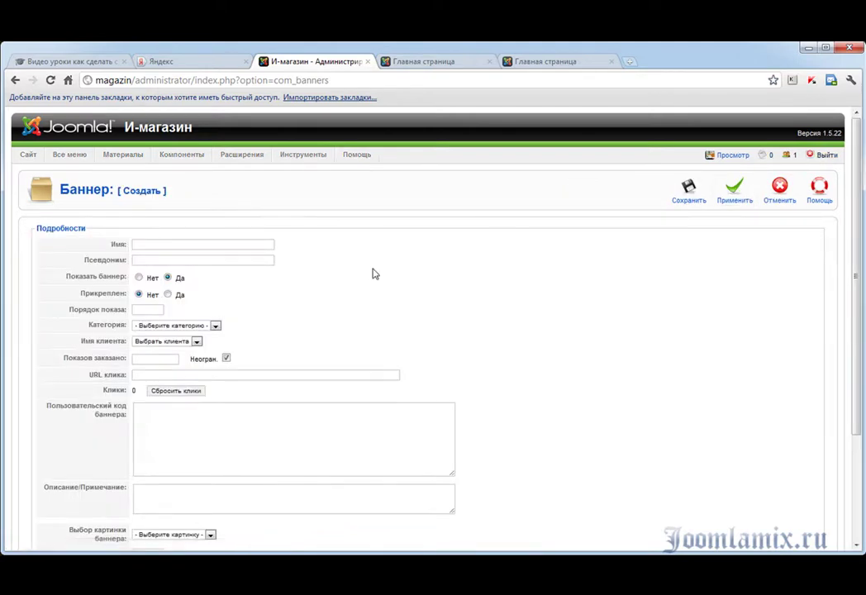
pyautogui.click(249, 246)
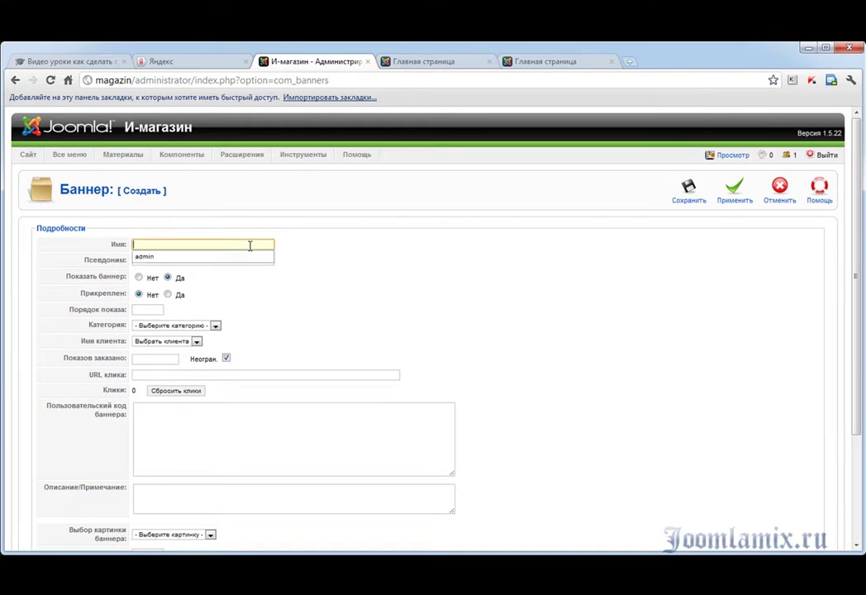
pyautogui.write('с')
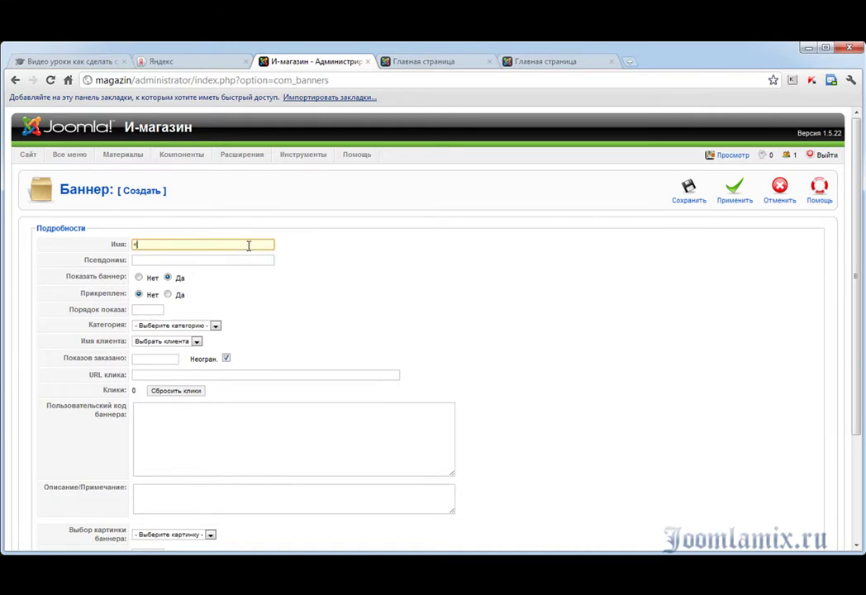
pyautogui.write('fy')
pyautogui.press('BackSpace')
pyautogui.press('BackSpace')
pyautogui.press('BackSpace')
pyautogui.write('Баннер')
# Step: Give the new banner the alias "banner1"
pyautogui.click(228, 262)
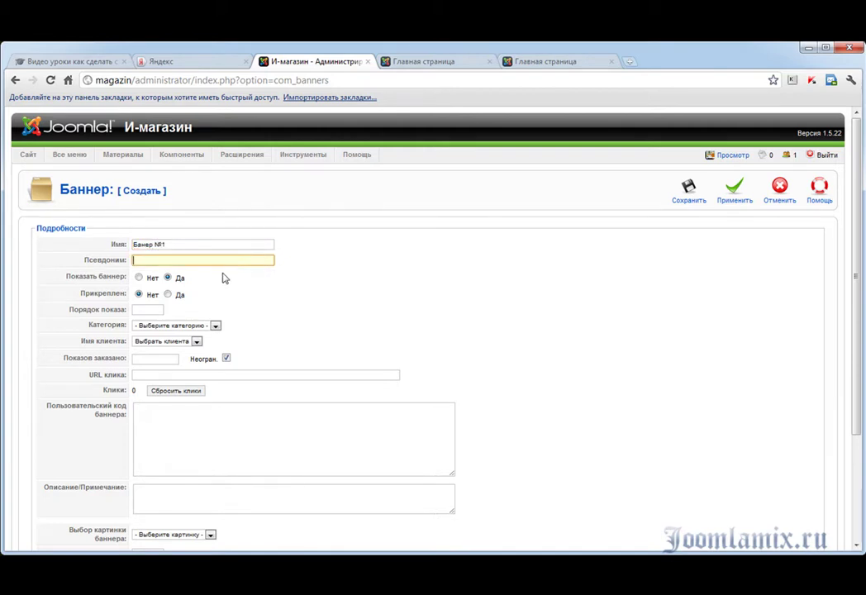
pyautogui.write('ифту')
pyautogui.press('Pause')
# Step: Assign the banner to the category "Банеры" and the client admin
pyautogui.click(159, 311)
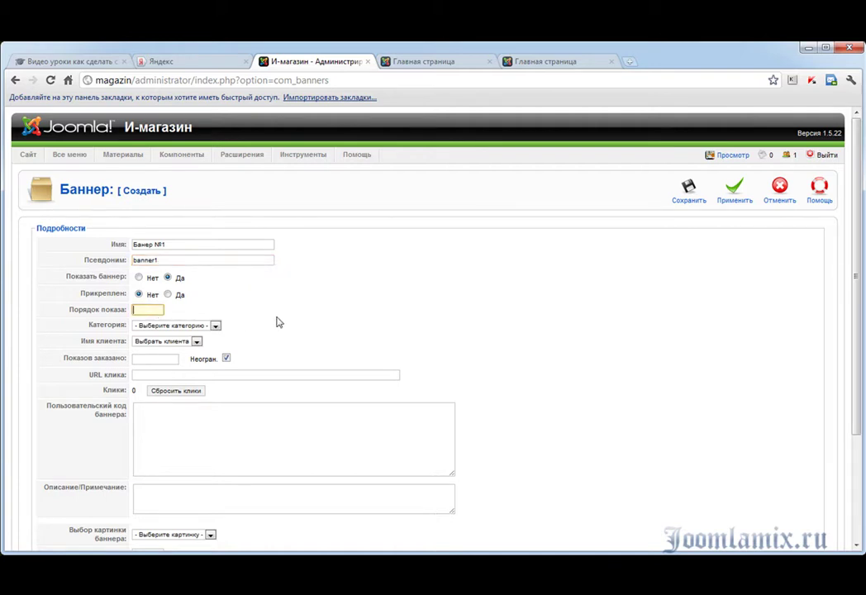
pyautogui.click(215, 326)
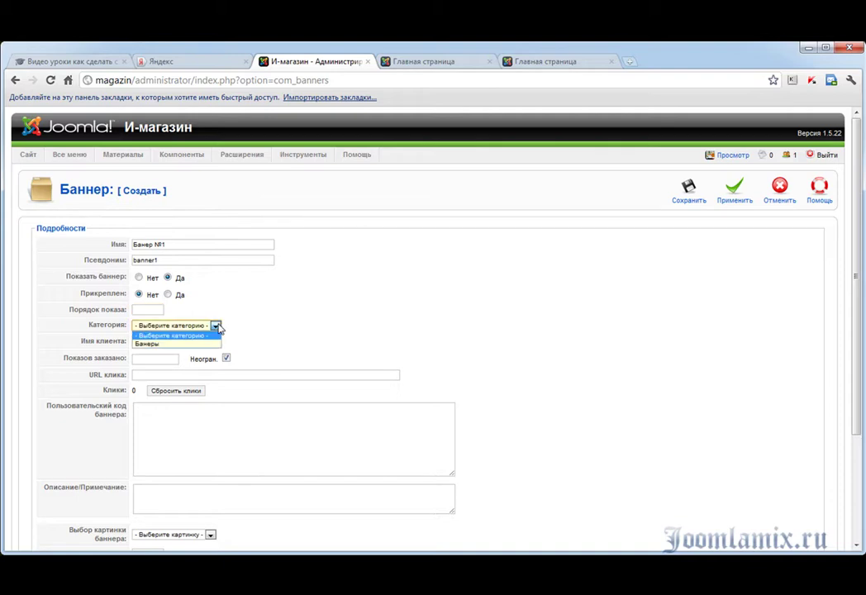
pyautogui.click(203, 344)
pyautogui.click(196, 341)
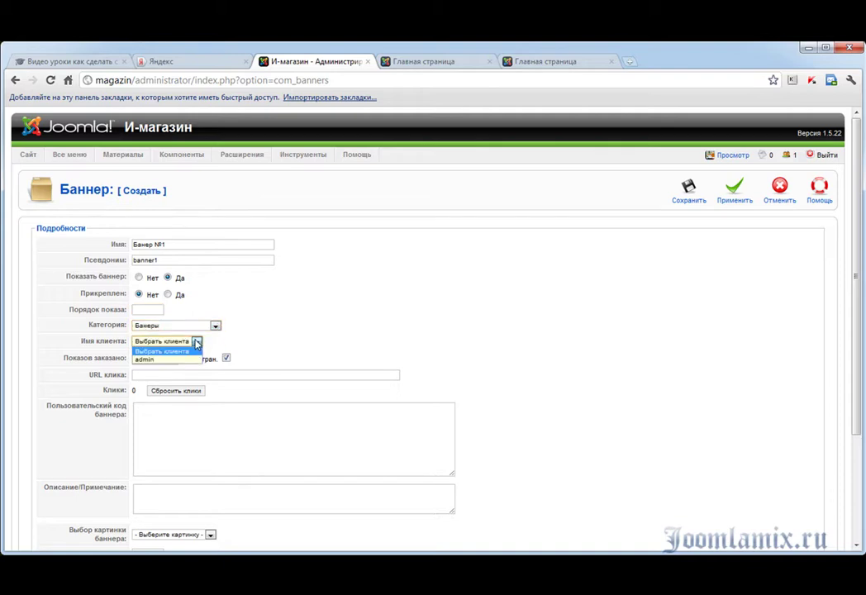
pyautogui.click(196, 360)
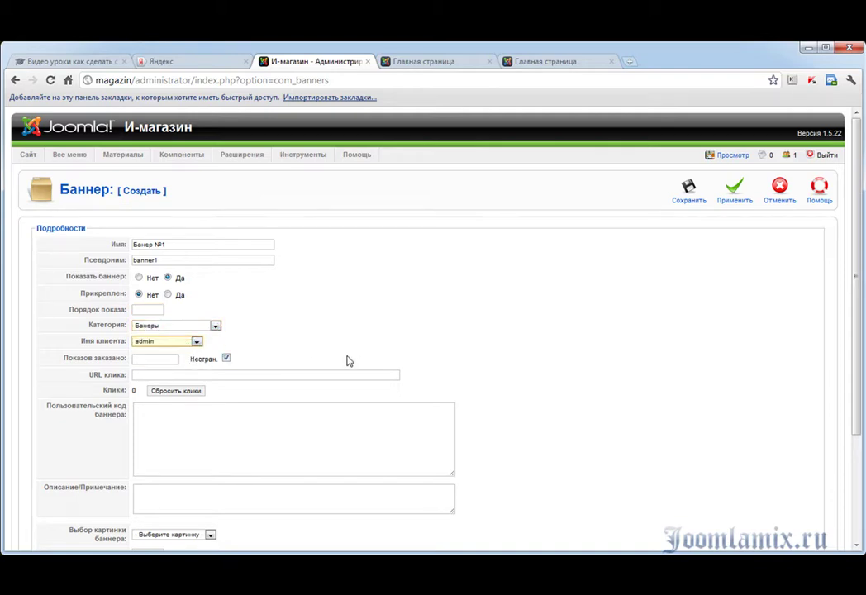
pyautogui.scroll(-1, 285, 296)
pyautogui.click(165, 295)
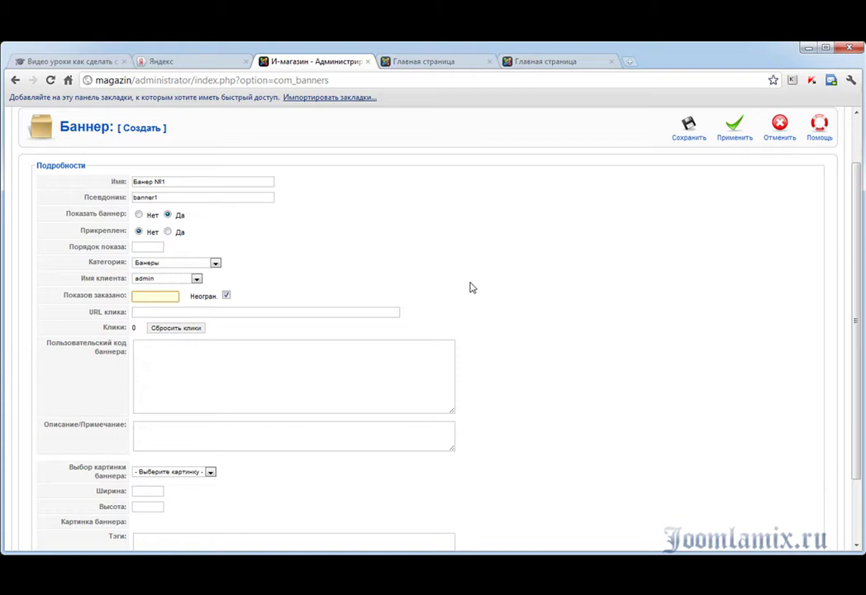
pyautogui.click(199, 313)
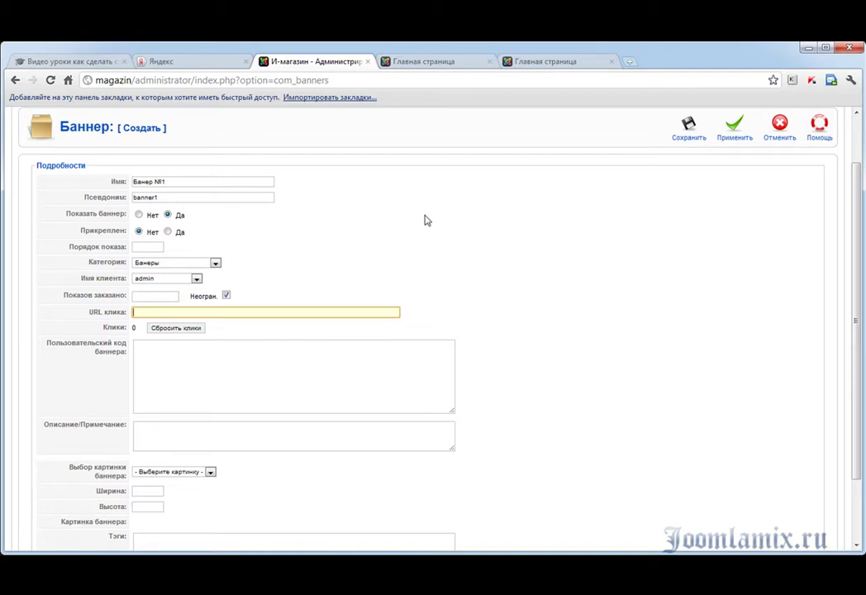
pyautogui.click(161, 61)
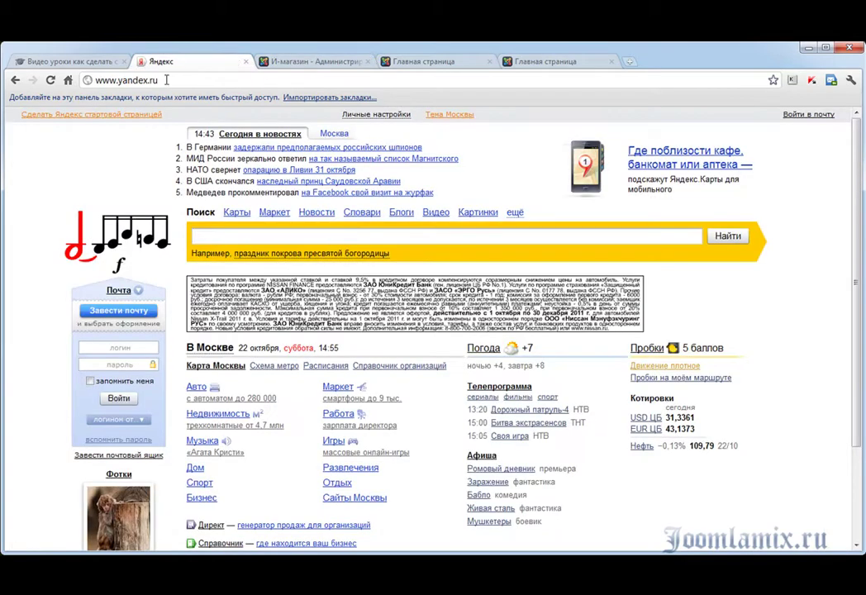
pyautogui.click(166, 80)
pyautogui.hotkey('ctrl', 'c')
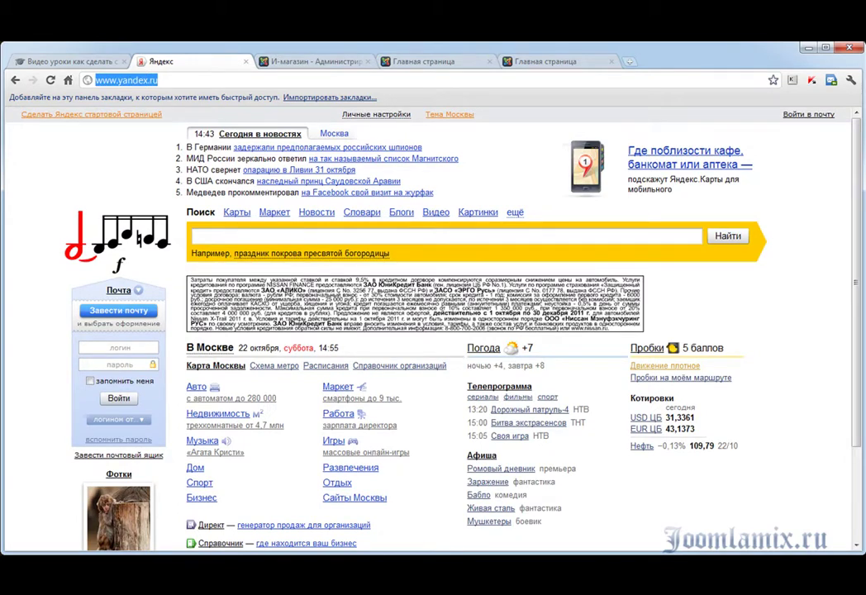
pyautogui.click(282, 62)
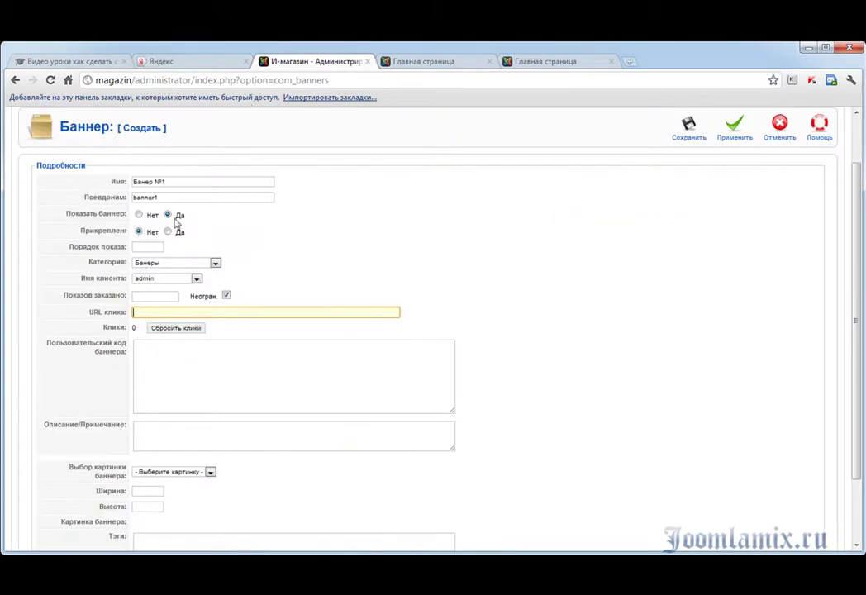
pyautogui.hotkey('ctrl', 'v')
# Step: Choose baner1.jpg as the banner's image and save the banner
pyautogui.click(213, 350)
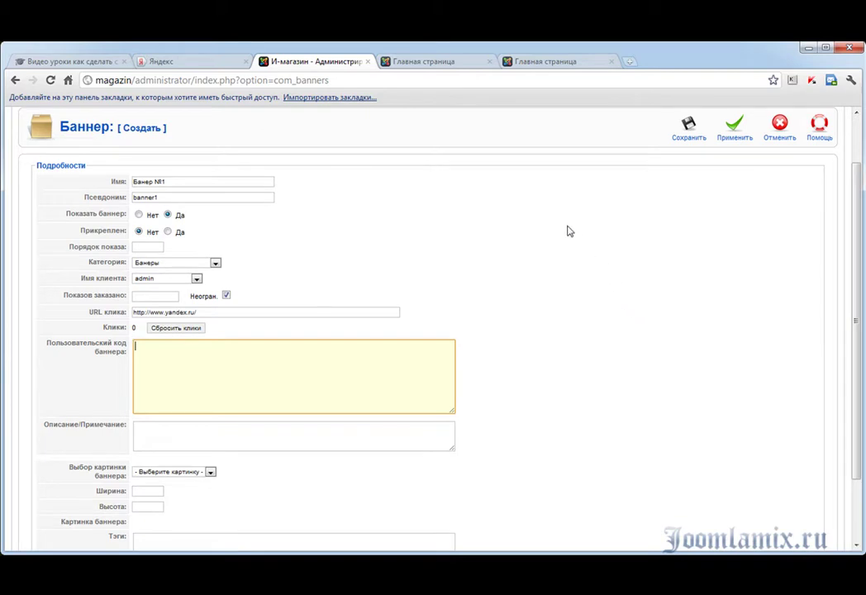
pyautogui.scroll(-2, 567, 231)
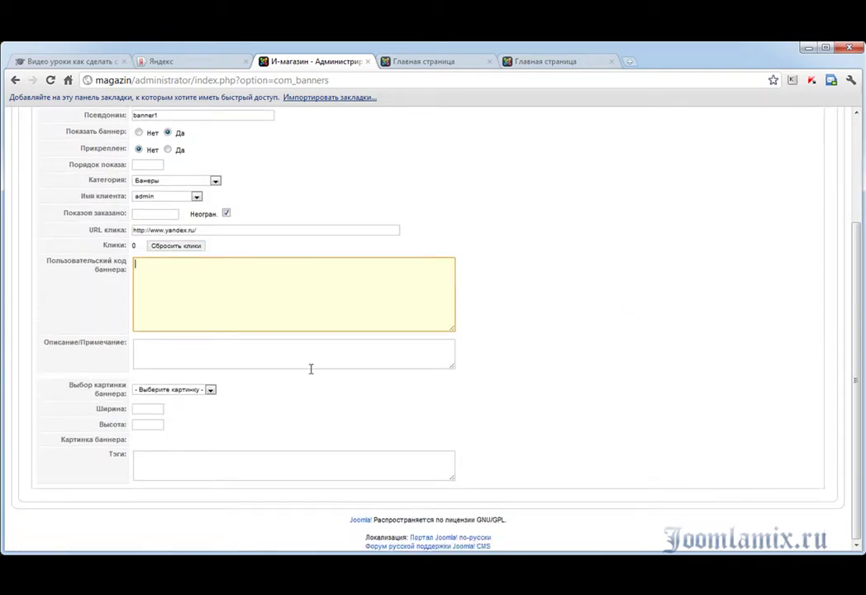
pyautogui.click(210, 392)
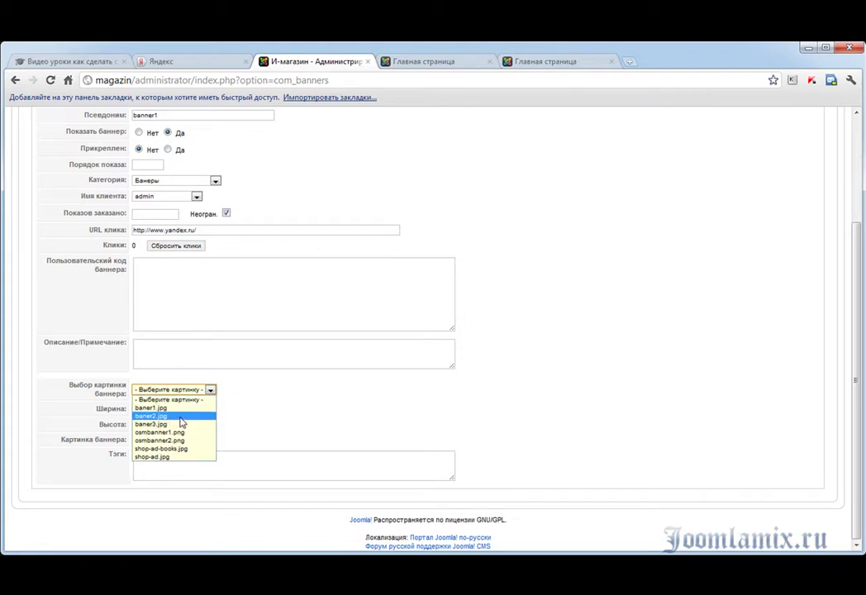
pyautogui.click(181, 408)
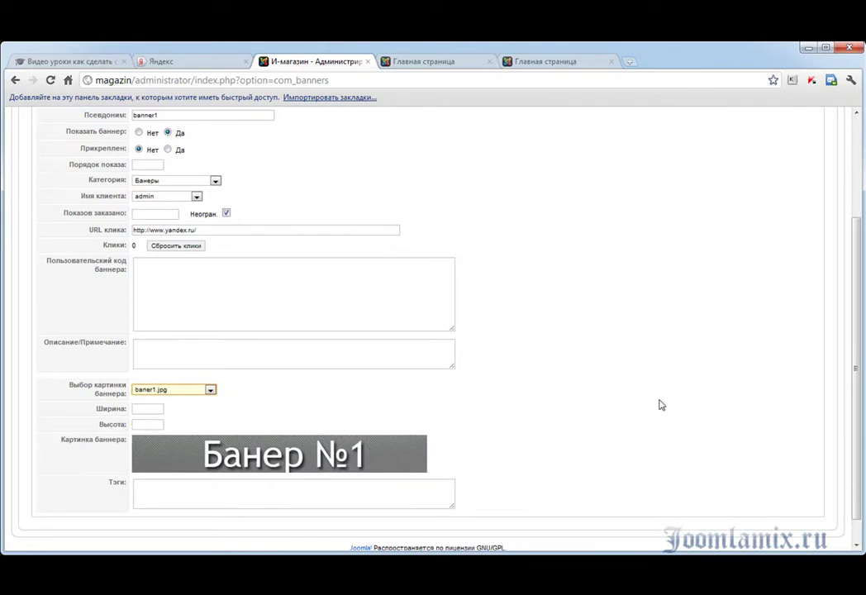
pyautogui.scroll(3, 749, 260)
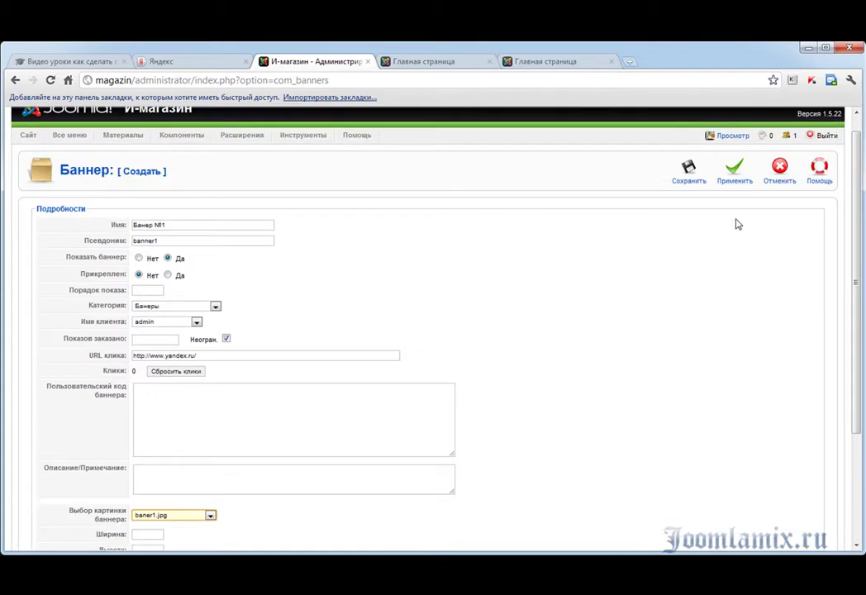
pyautogui.click(691, 177)
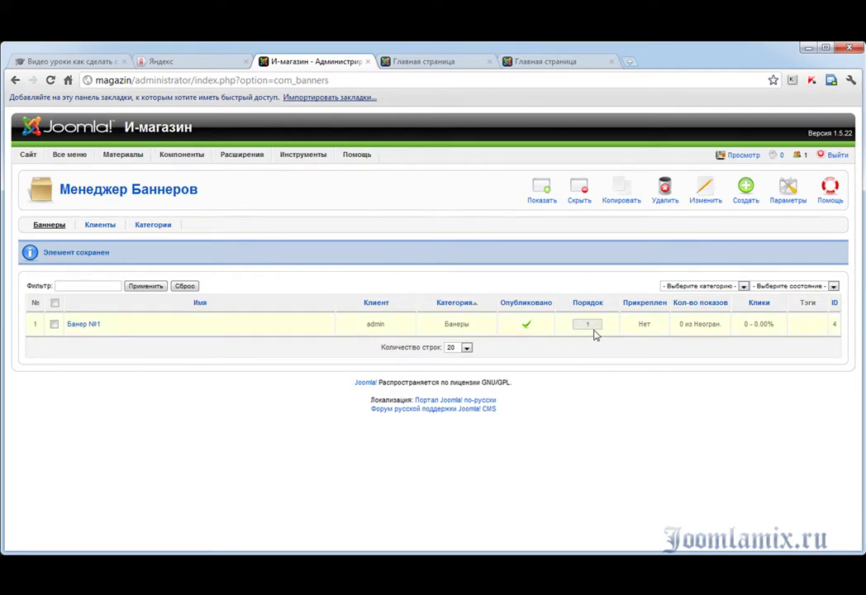
pyautogui.doubleClick(681, 324)
pyautogui.doubleClick(746, 324)
pyautogui.doubleClick(758, 325)
pyautogui.click(686, 407)
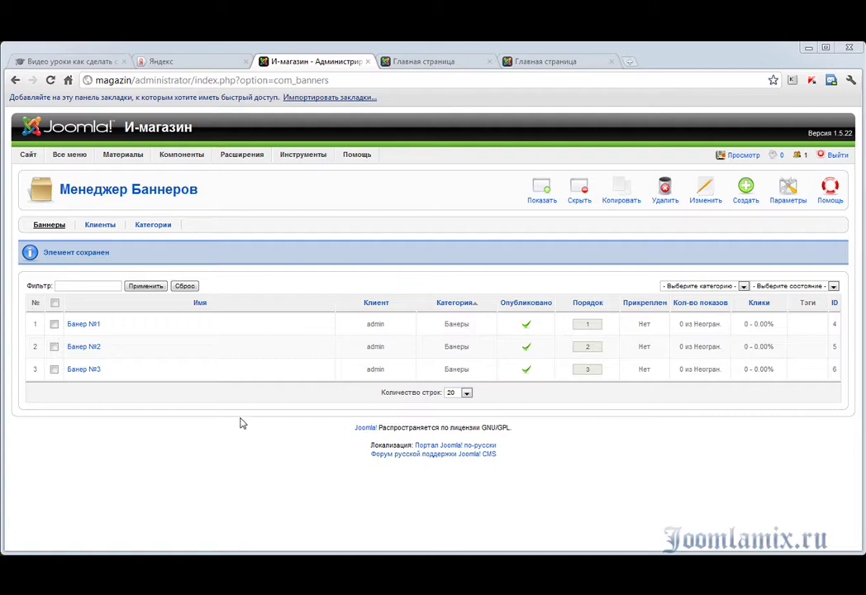
# Step: Open the module manager and create a new site module of the type "Баннер"
pyautogui.moveTo(234, 157)
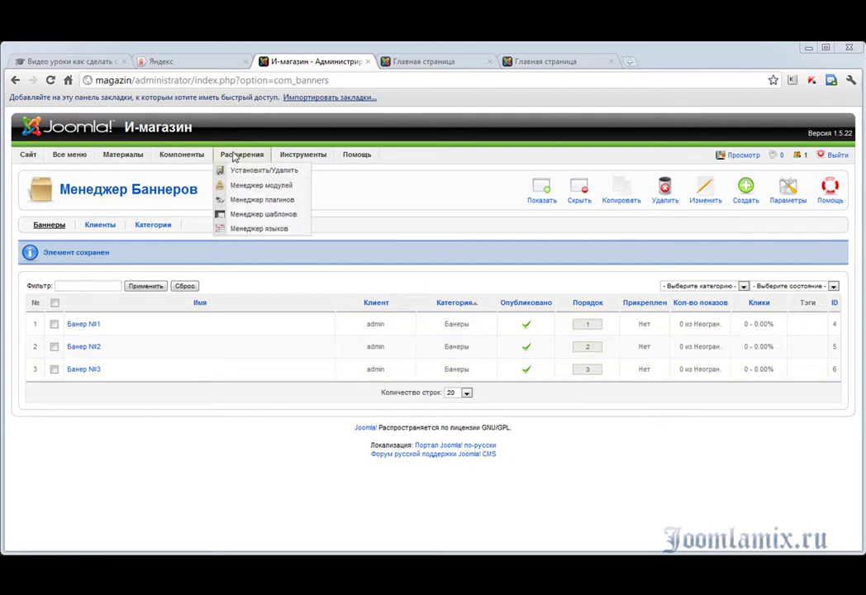
pyautogui.click(242, 186)
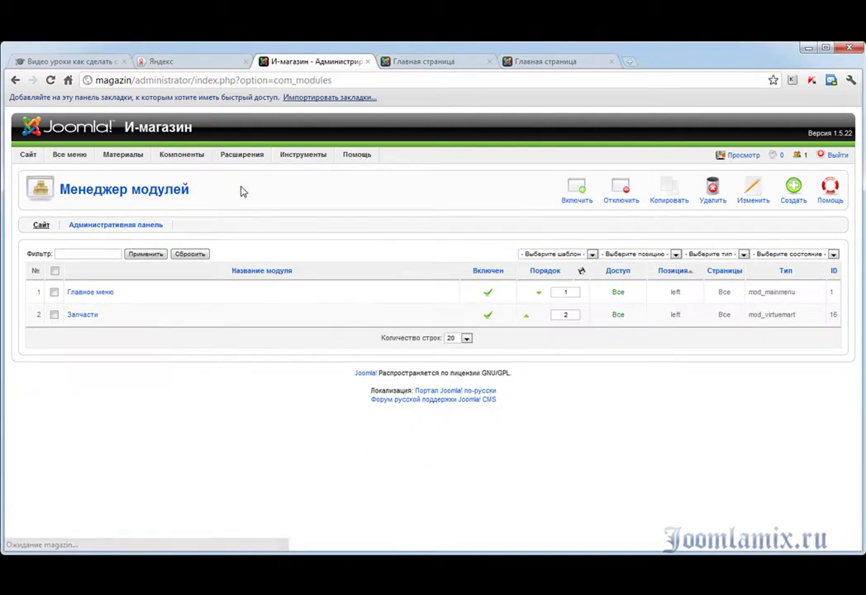
pyautogui.click(795, 190)
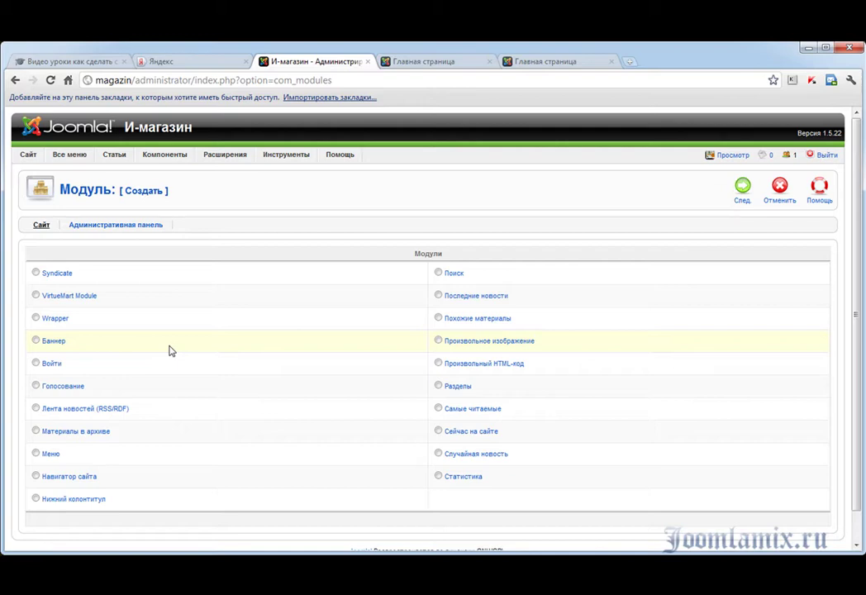
pyautogui.moveTo(55, 344)
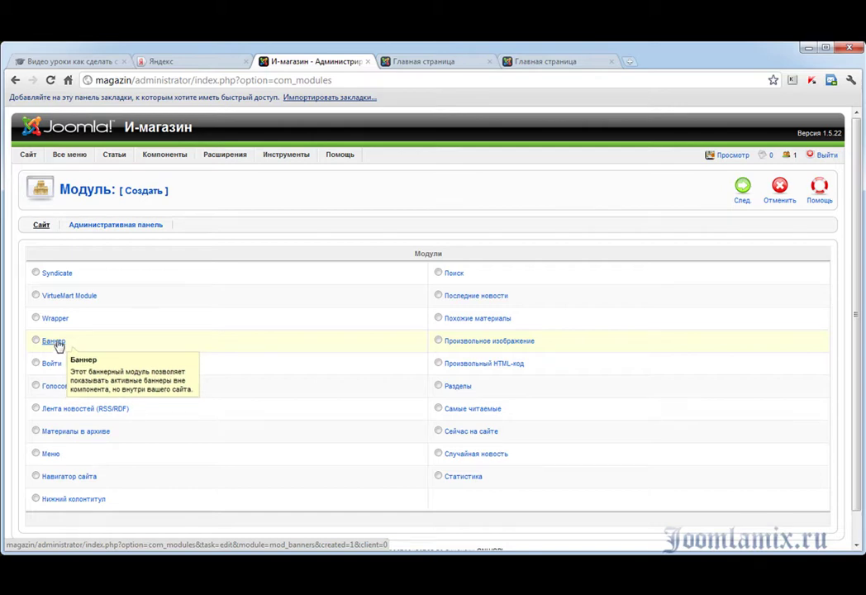
pyautogui.click(56, 342)
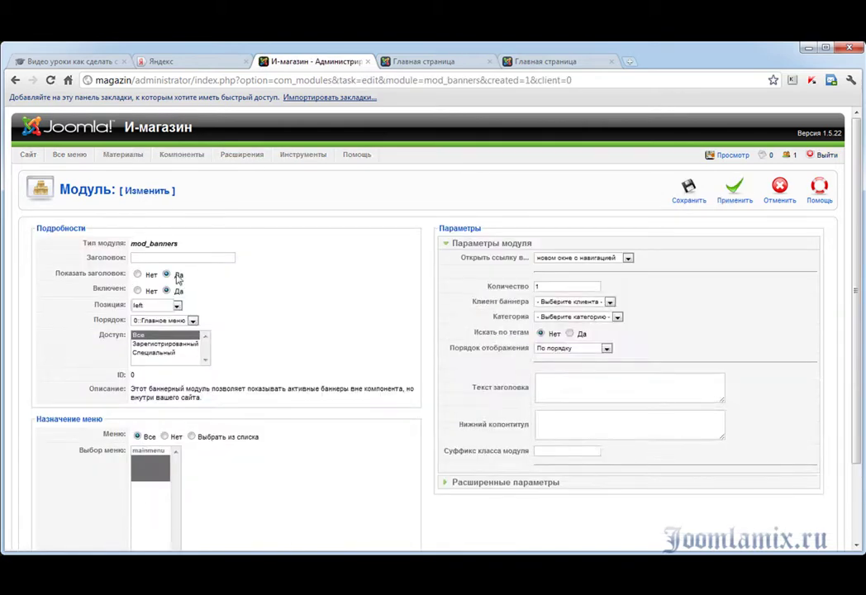
# Step: Title the banner module "Банеры" and set its title not to be shown
pyautogui.click(178, 258)
pyautogui.click(178, 258)
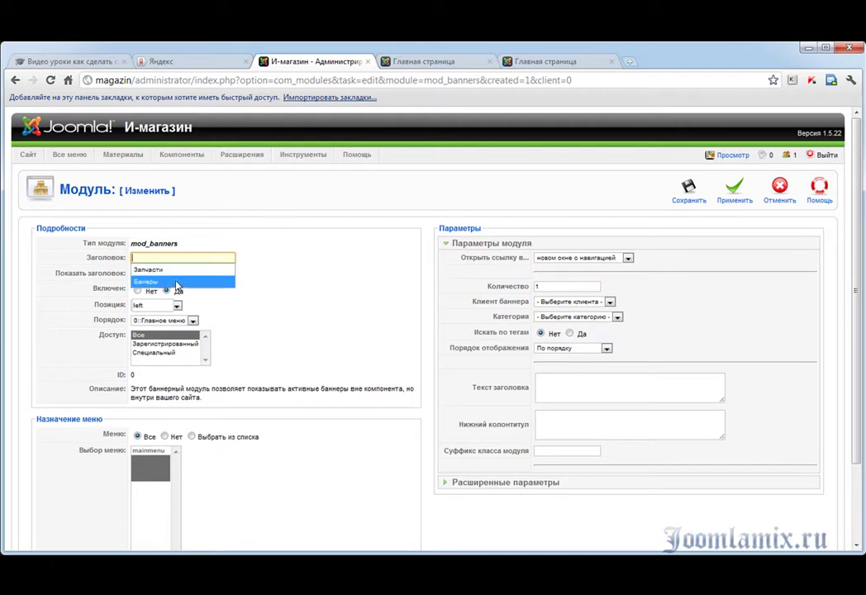
pyautogui.click(174, 281)
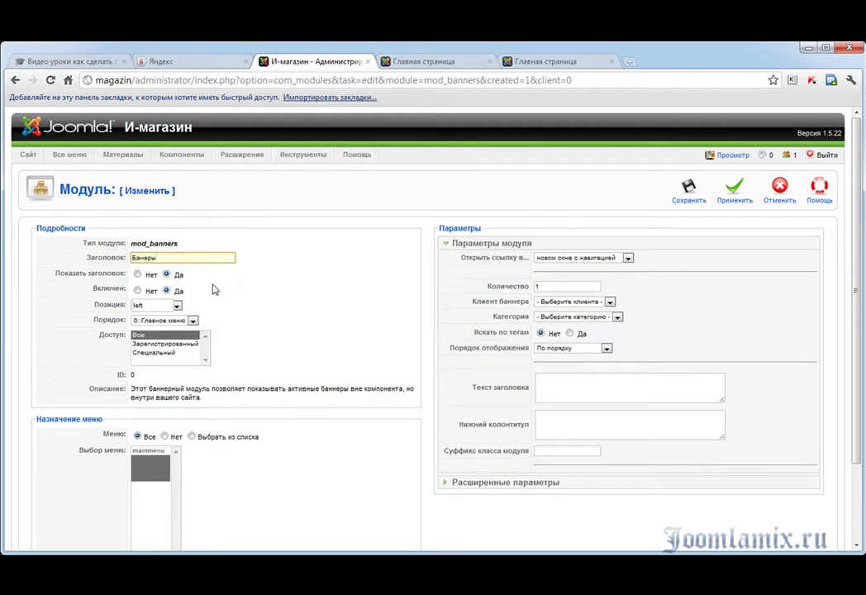
pyautogui.click(138, 274)
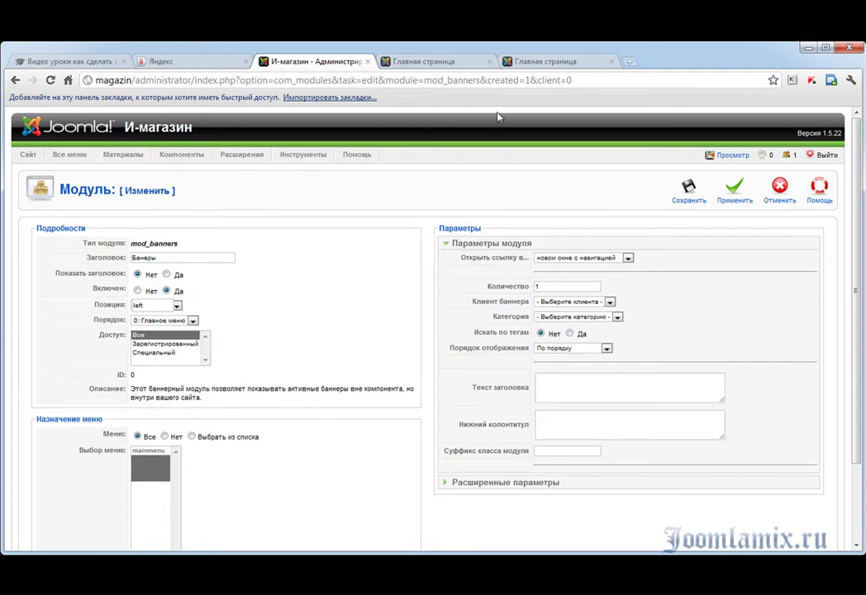
# Step: Check the template's module positions on the site's front page preview and set the banner module's position to footer
pyautogui.click(536, 64)
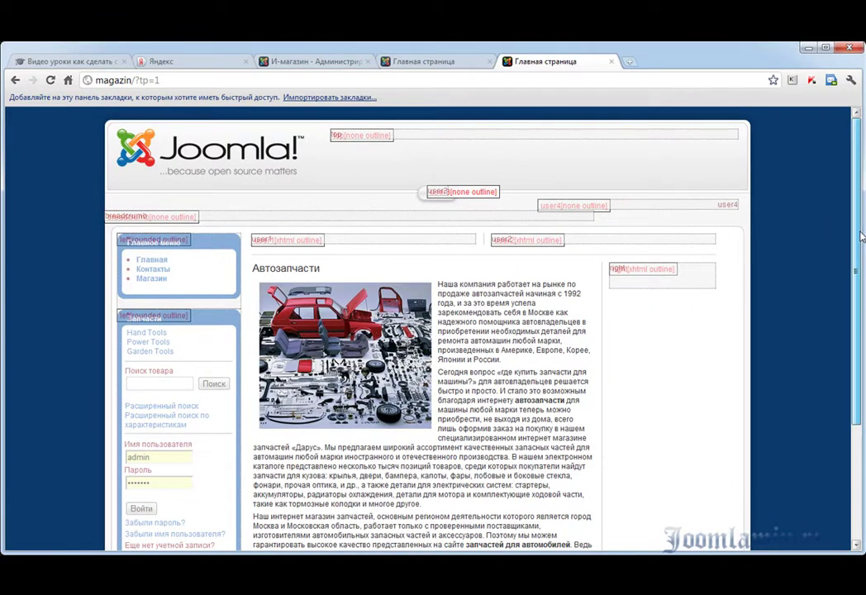
pyautogui.moveTo(859, 234); pyautogui.dragTo(860, 361)
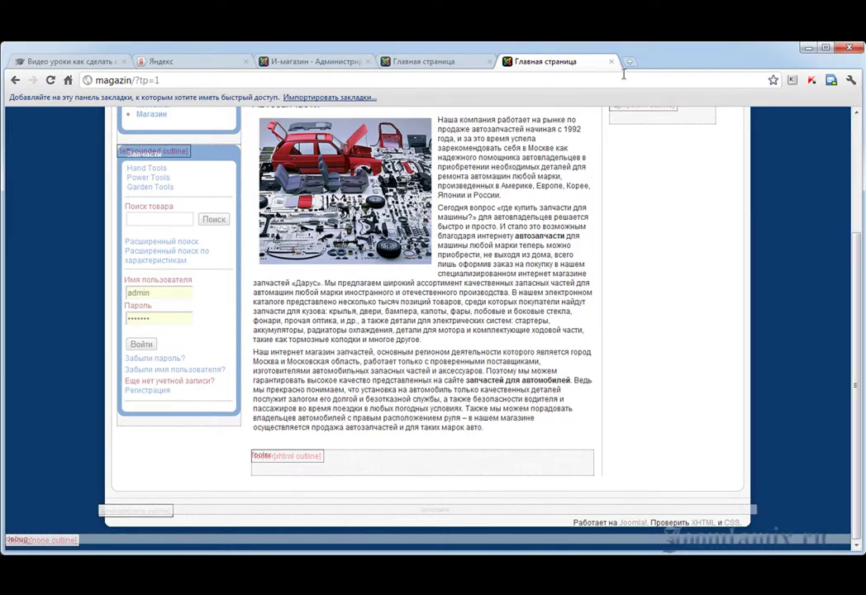
pyautogui.click(319, 65)
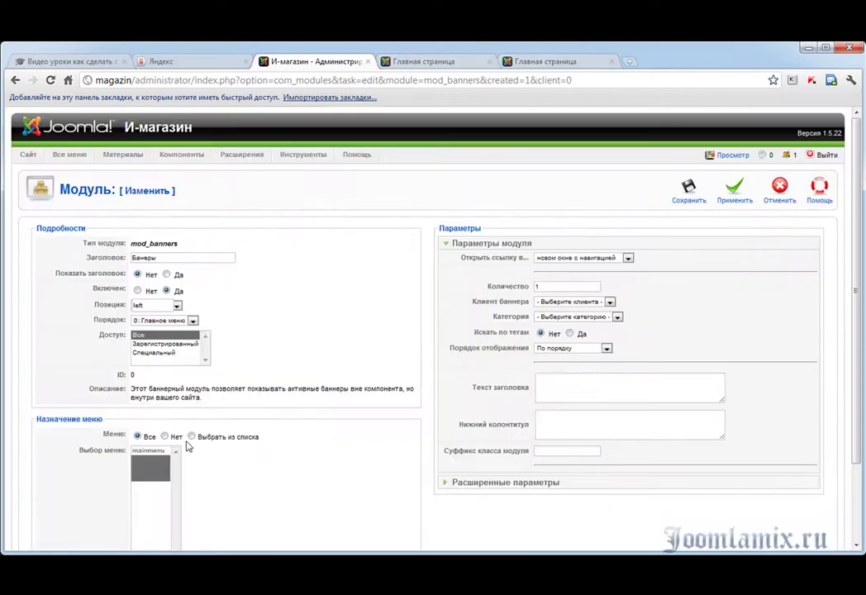
pyautogui.click(177, 305)
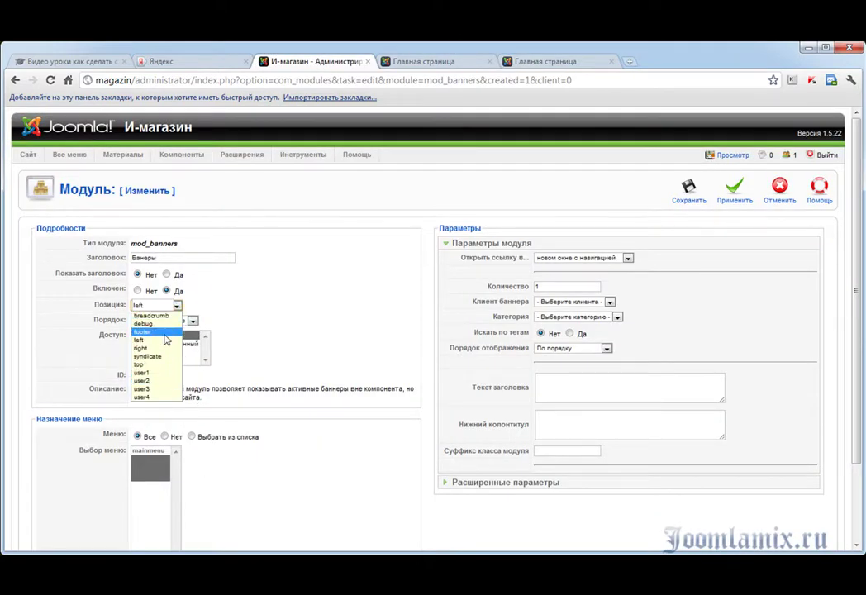
pyautogui.click(153, 332)
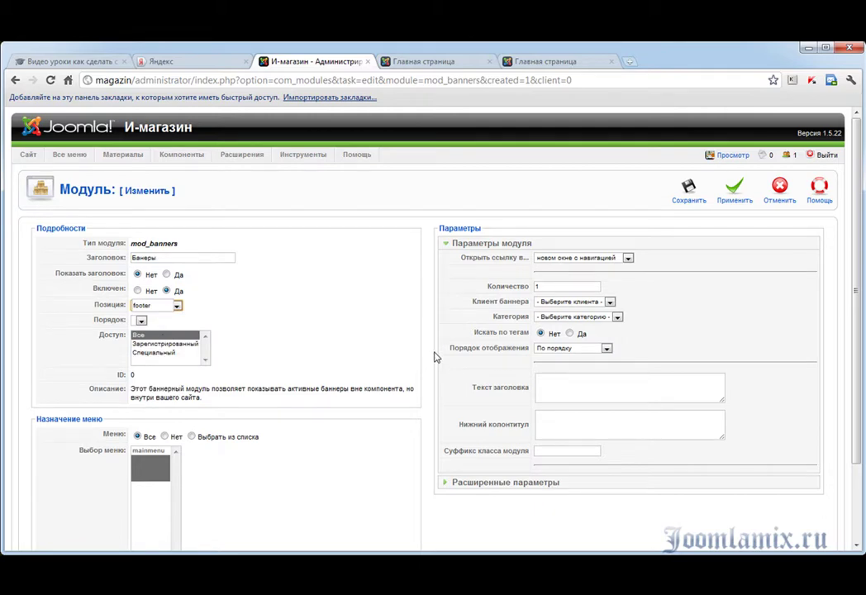
# Step: Keep banner links opening in "новом окне с навигацией" and the count at 1, and select client admin with category "Банеры"
pyautogui.click(629, 258)
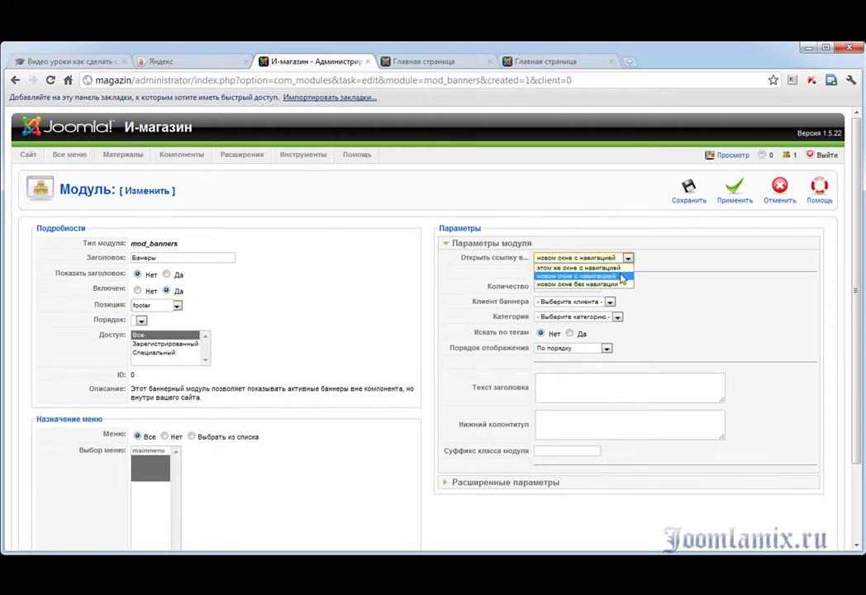
pyautogui.click(579, 267)
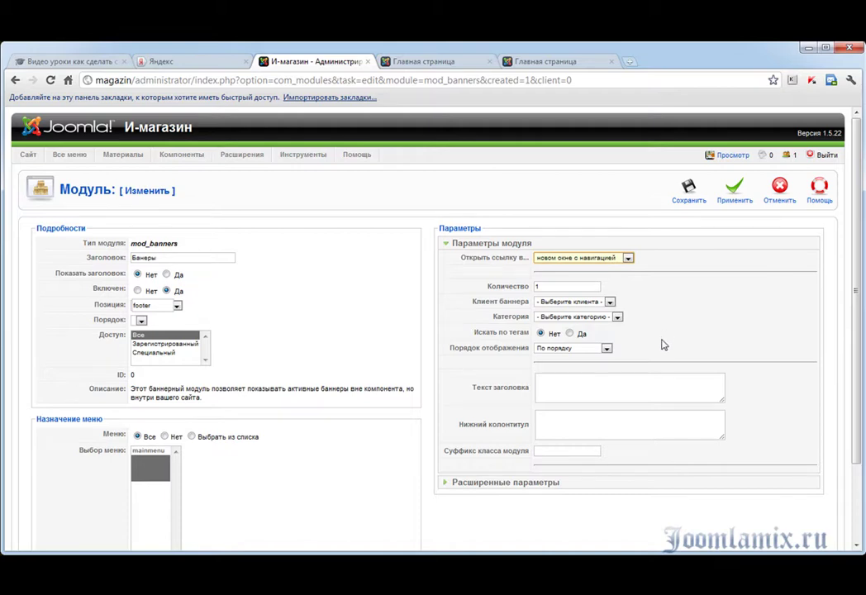
pyautogui.moveTo(508, 288)
pyautogui.doubleClick(537, 286)
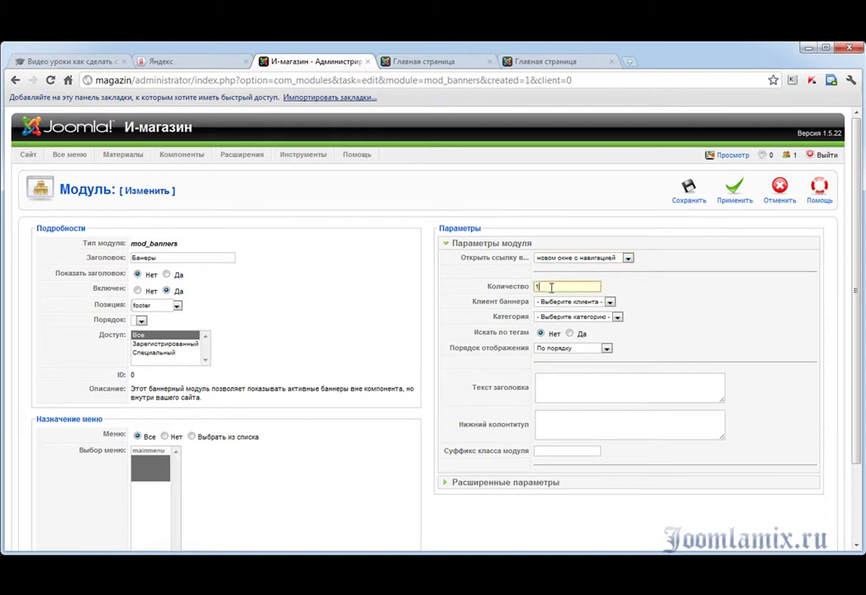
pyautogui.click(693, 306)
pyautogui.click(610, 303)
pyautogui.click(616, 317)
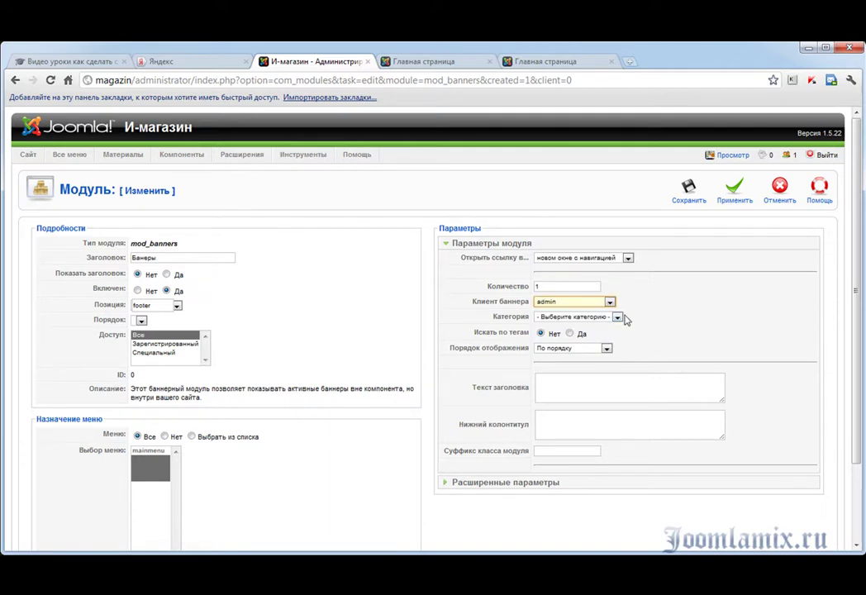
pyautogui.click(618, 318)
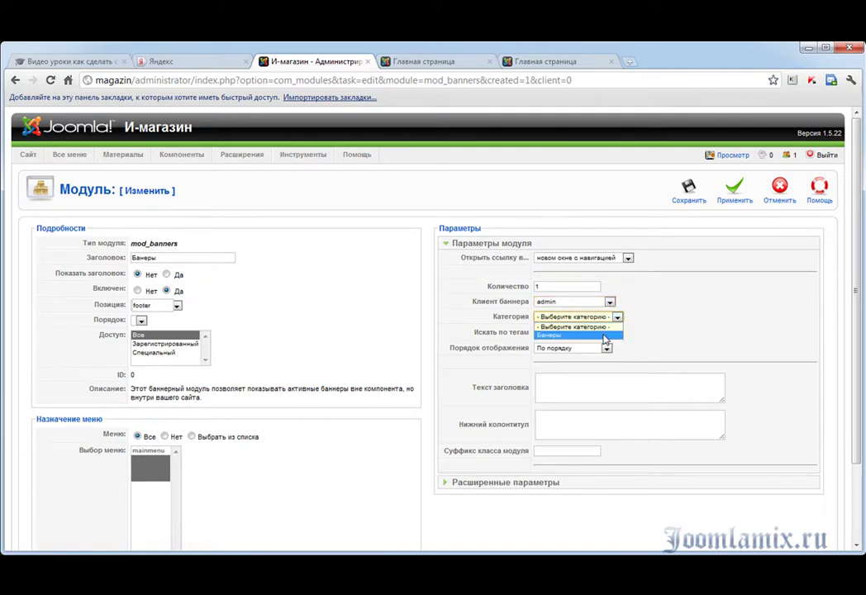
pyautogui.click(606, 336)
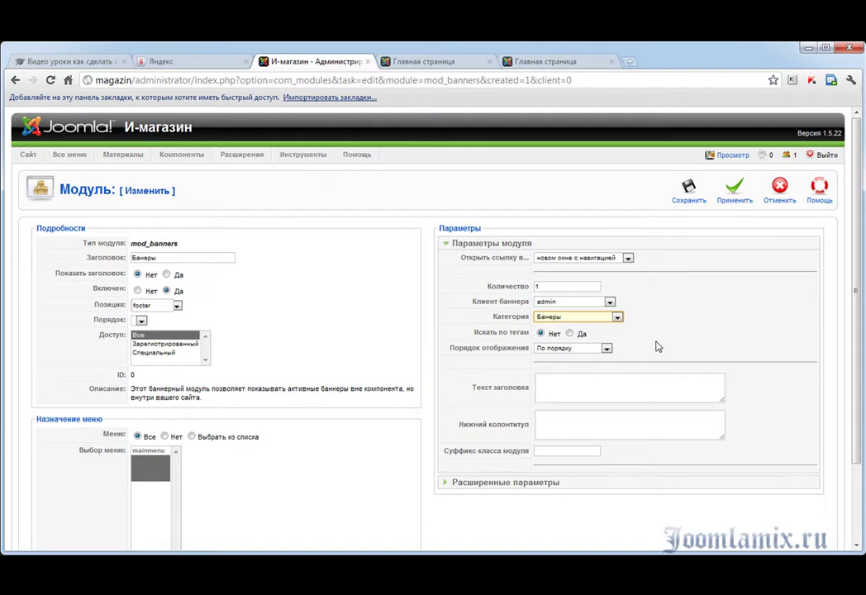
# Step: Set the banners' display order to "Случайным образом", leave the header and footer texts empty, and apply the module settings
pyautogui.click(608, 350)
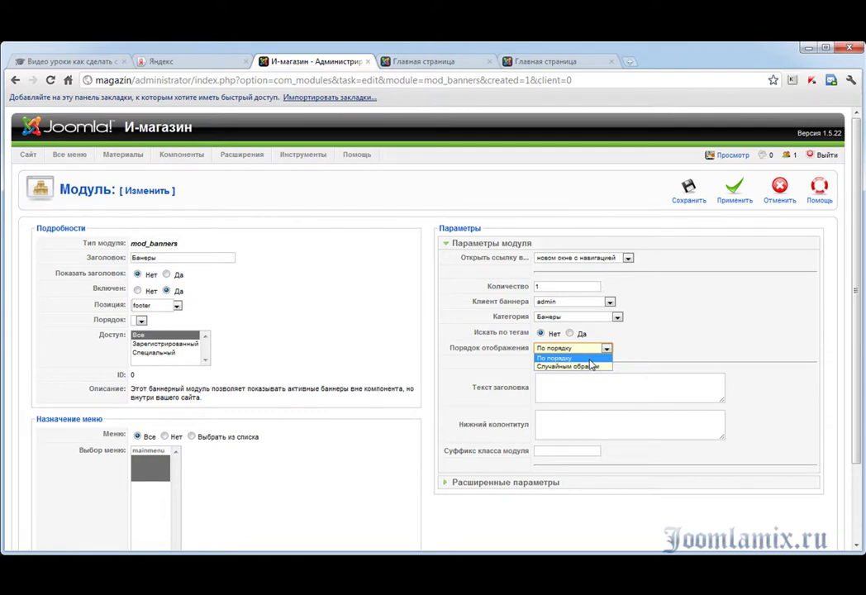
pyautogui.click(592, 369)
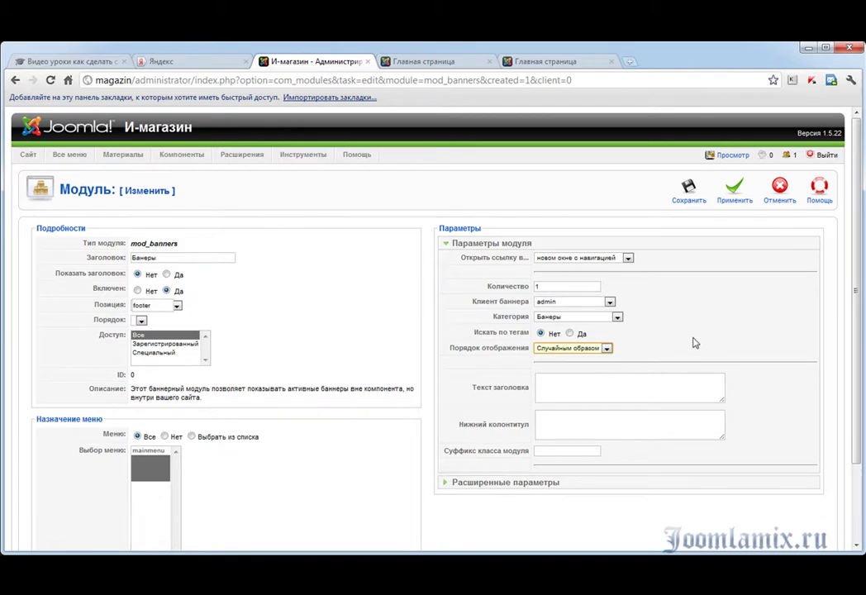
pyautogui.scroll(-3, 708, 334)
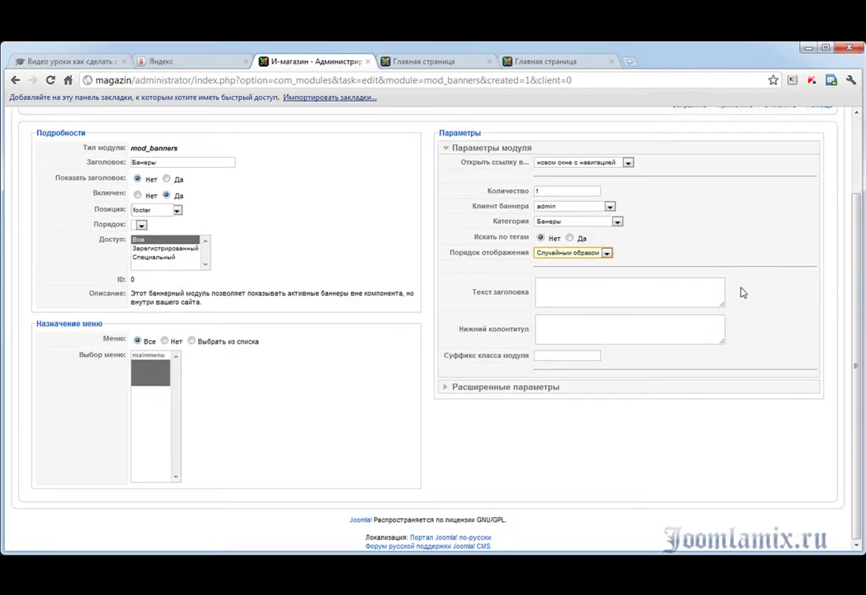
pyautogui.click(697, 287)
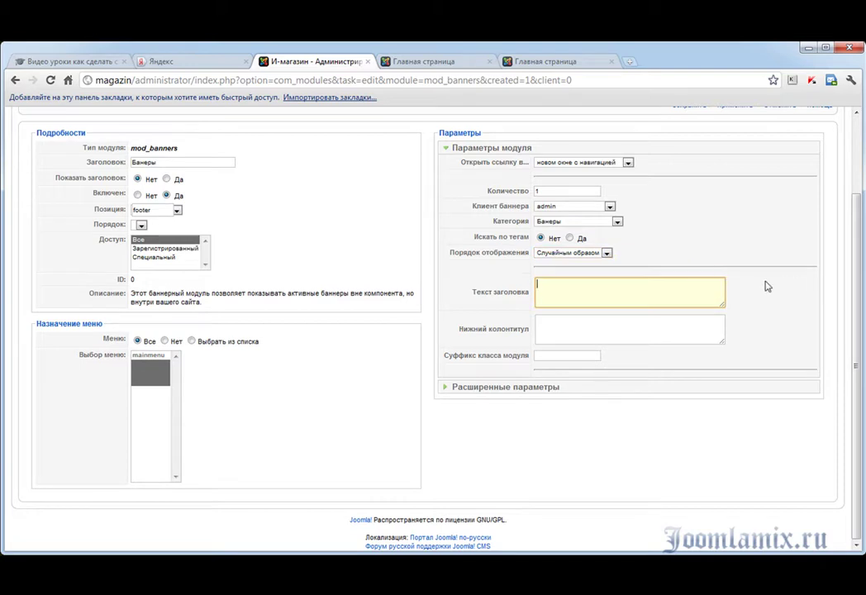
pyautogui.click(627, 327)
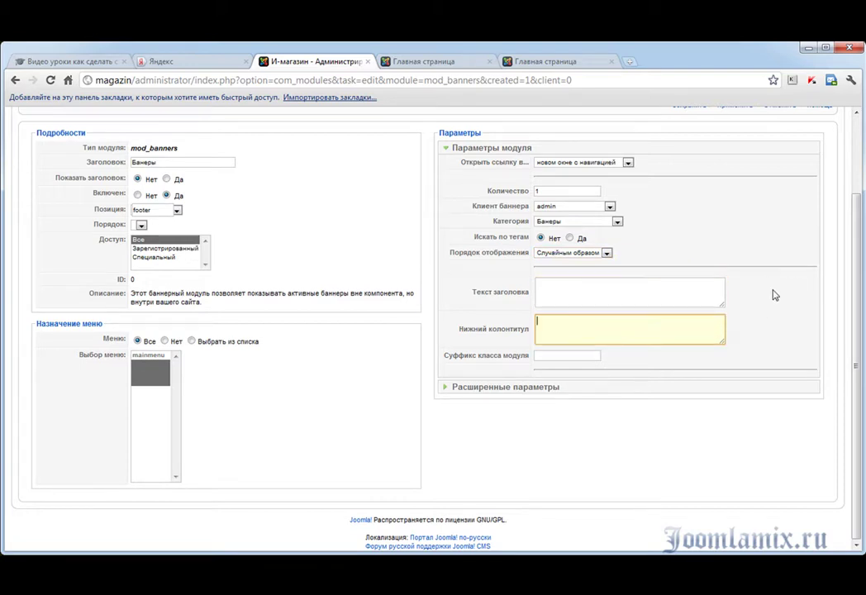
pyautogui.scroll(2, 769, 299)
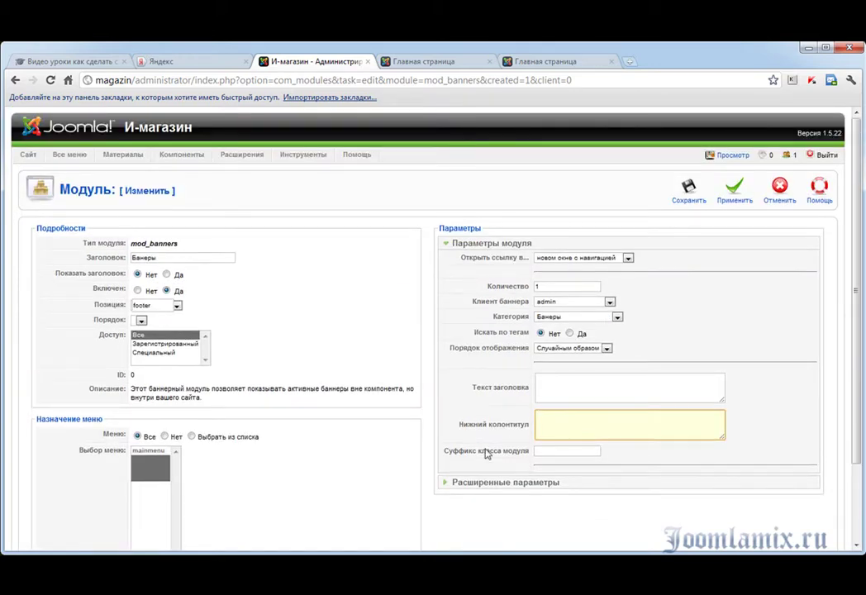
pyautogui.click(446, 483)
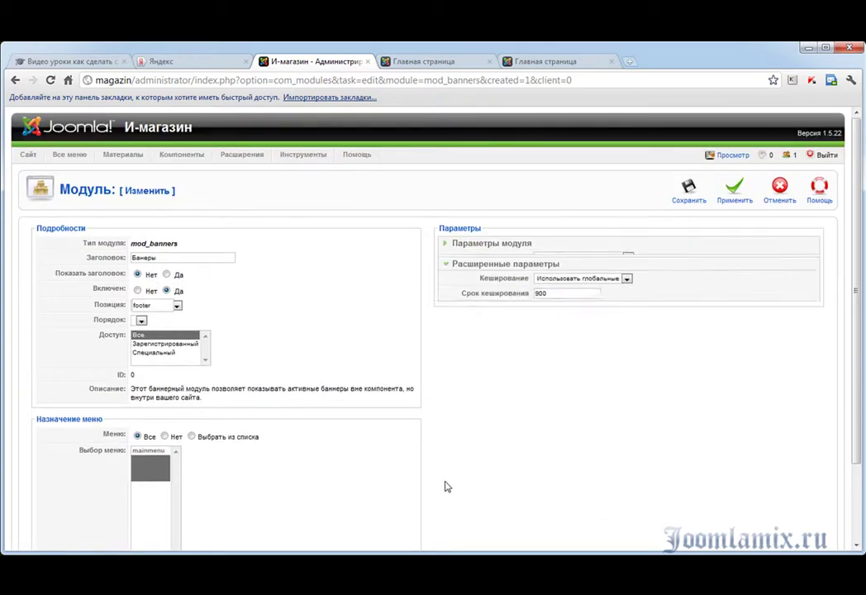
pyautogui.click(447, 261)
pyautogui.click(735, 189)
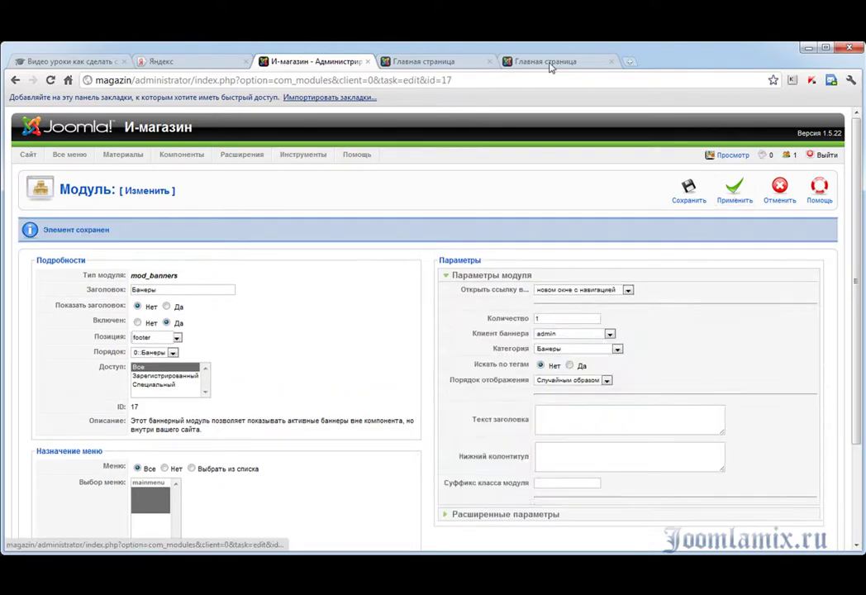
# Step: Reload the site's front page and test the footer banner's link, closing the page it opens
pyautogui.click(443, 62)
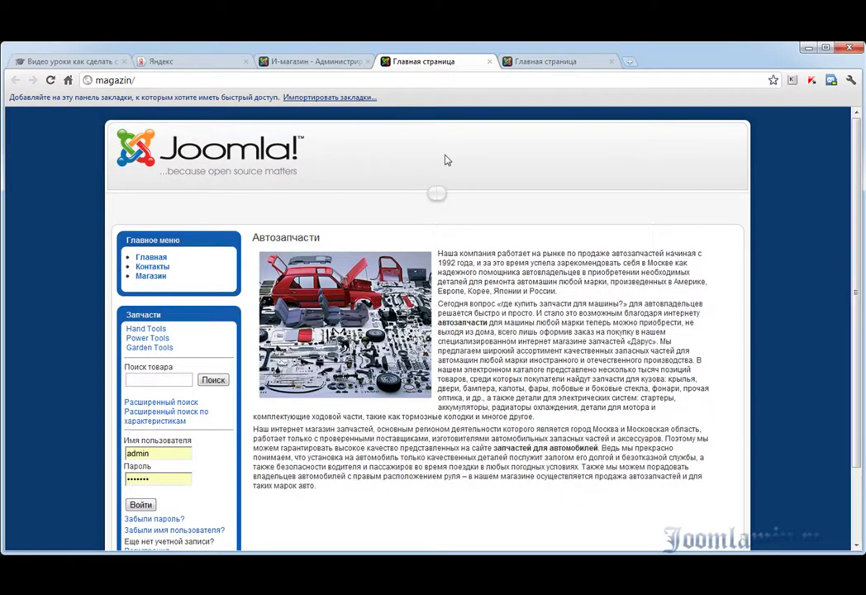
pyautogui.click(51, 80)
pyautogui.scroll(-2, 587, 260)
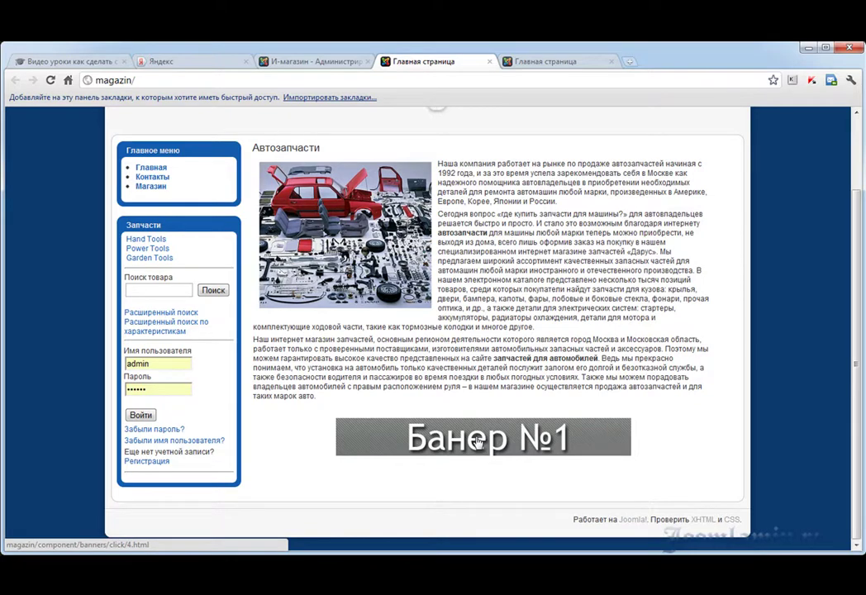
pyautogui.click(478, 442)
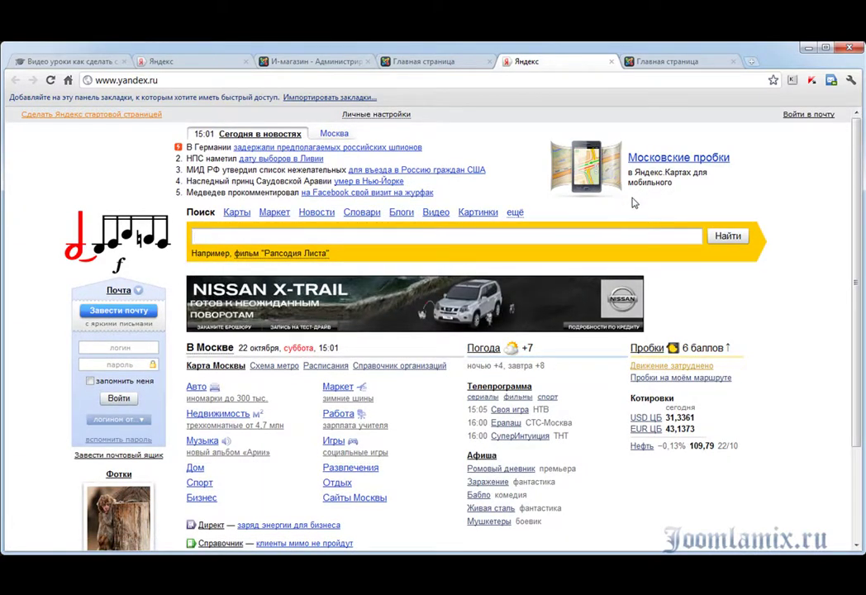
pyautogui.click(612, 61)
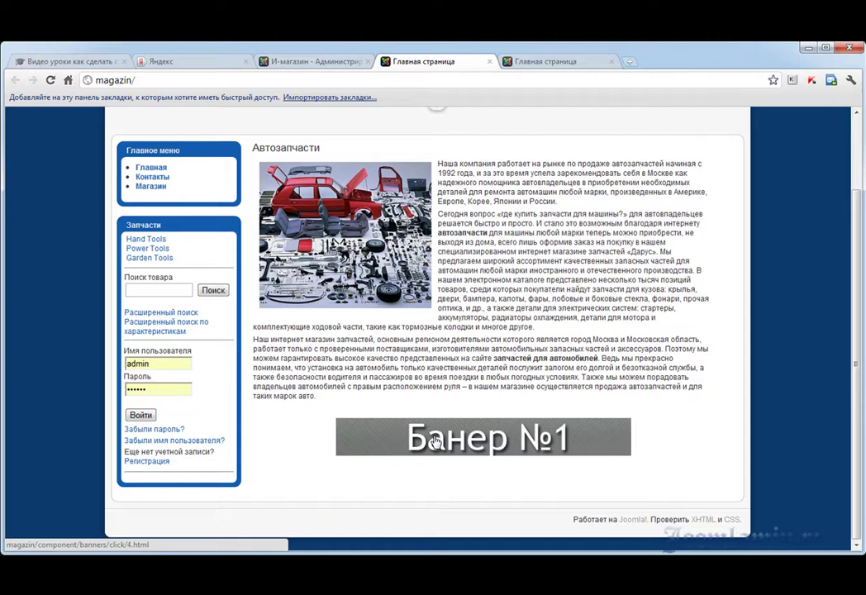
pyautogui.rightClick(434, 440)
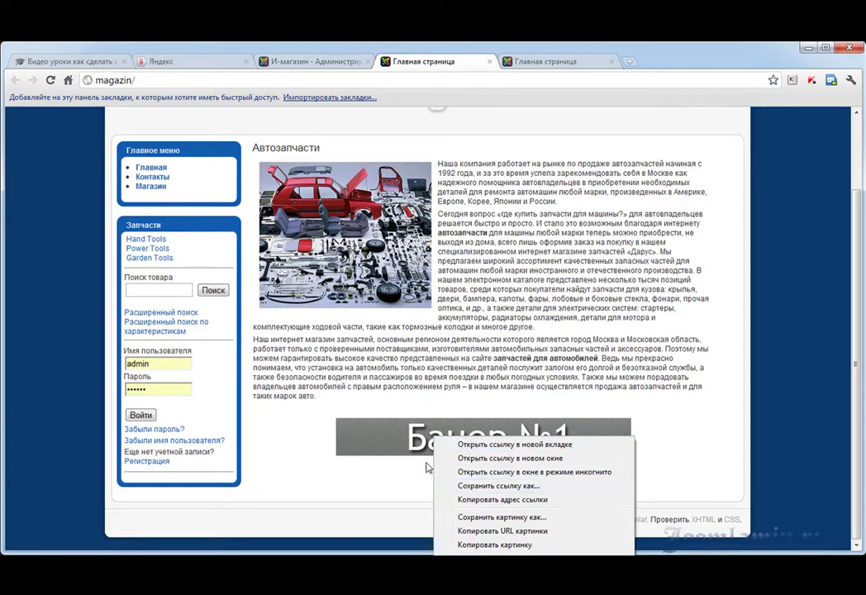
pyautogui.click(300, 467)
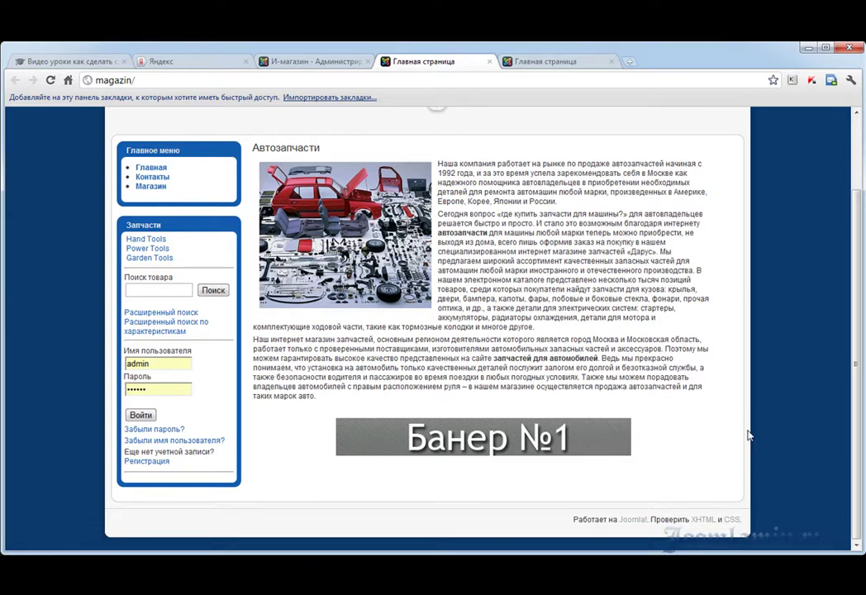
pyautogui.scroll(2, 615, 356)
# Step: Set the banner module's count to 2 and apply the change
pyautogui.click(320, 60)
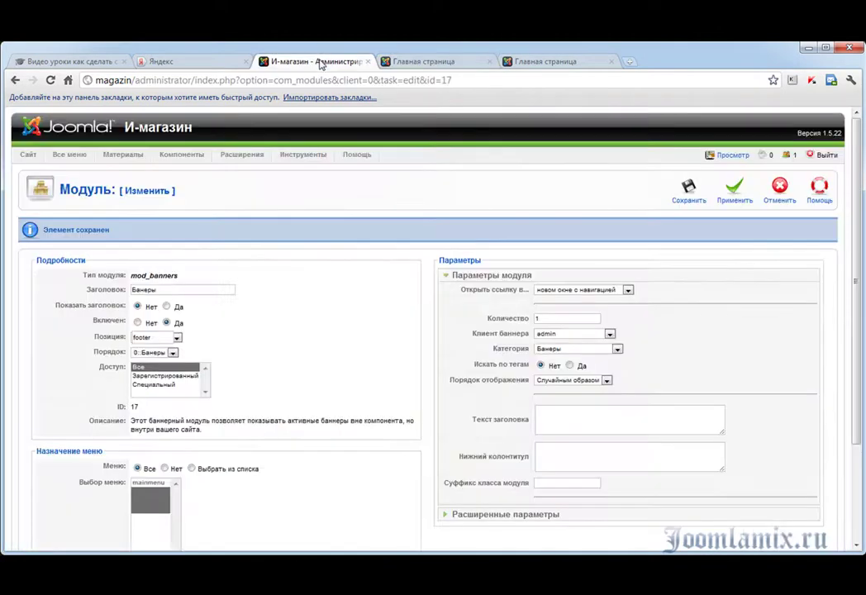
pyautogui.click(589, 321)
pyautogui.hotkey('ctrl', 'a')
pyautogui.write('2')
# Step: Reload the site's front page several times and examine which banners the footer shows and in what order
pyautogui.click(417, 61)
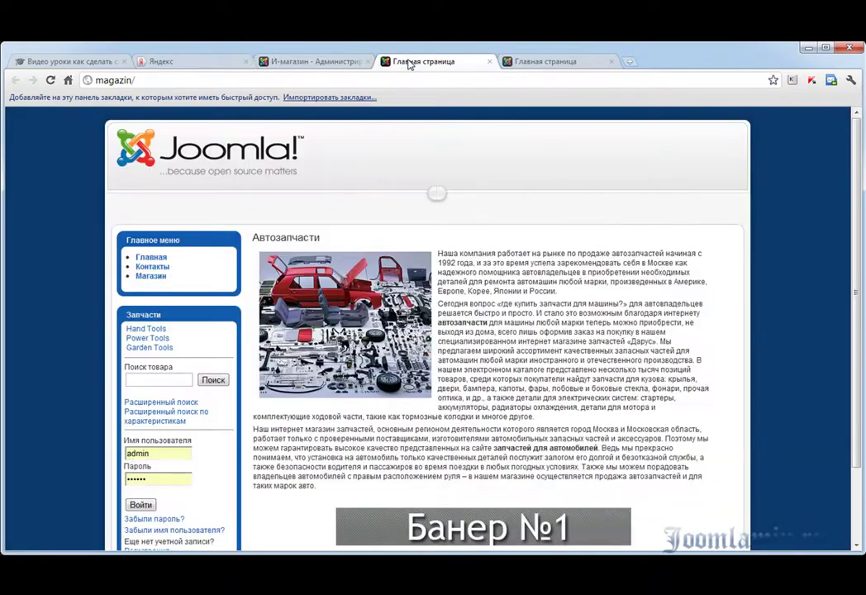
pyautogui.click(50, 80)
pyautogui.scroll(-3, 494, 290)
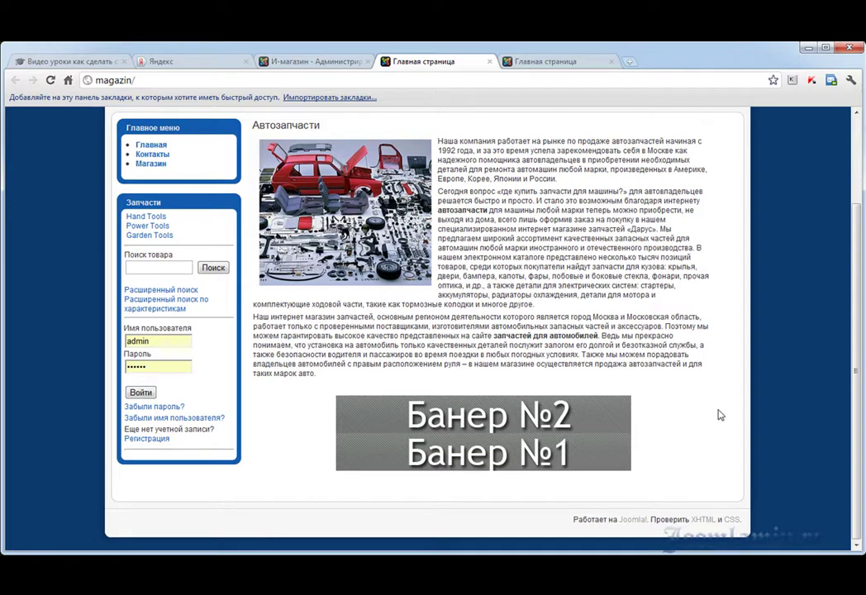
pyautogui.click(50, 80)
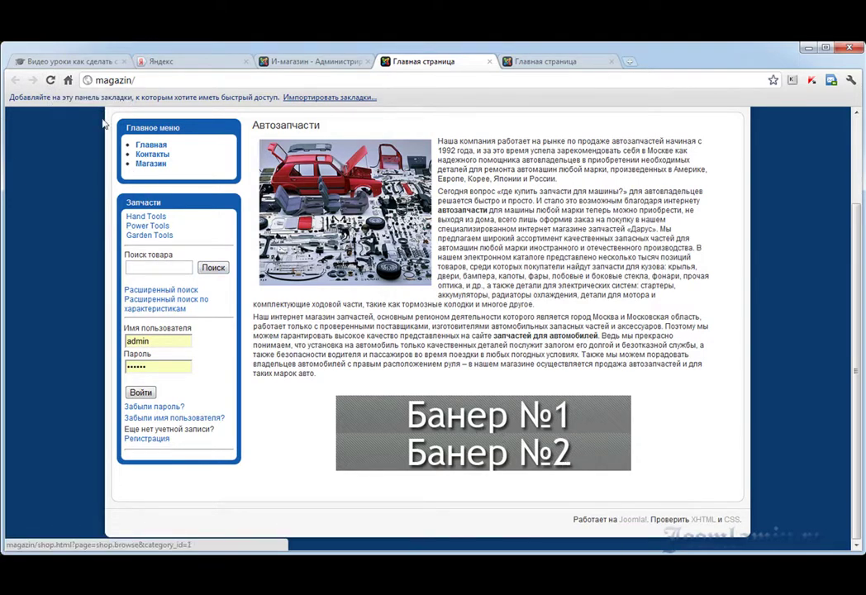
pyautogui.click(51, 80)
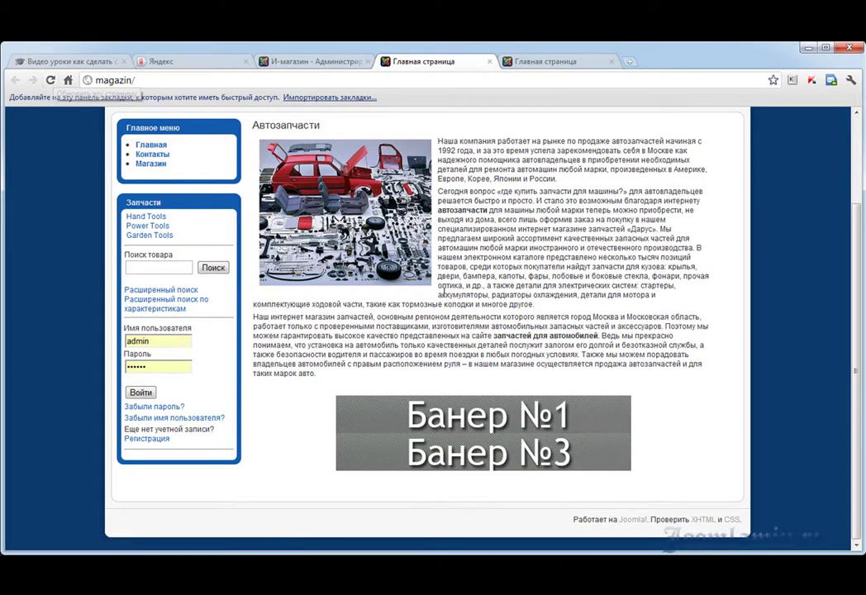
pyautogui.scroll(3, 709, 402)
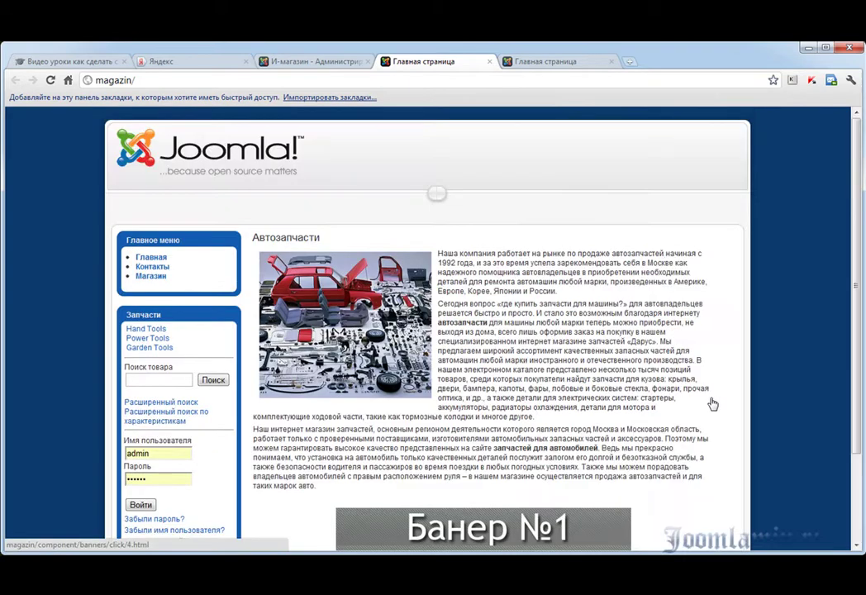
pyautogui.scroll(-3, 712, 403)
pyautogui.scroll(3, 715, 403)
# Step: Set the banner module's count to 1 and save the module
pyautogui.click(288, 55)
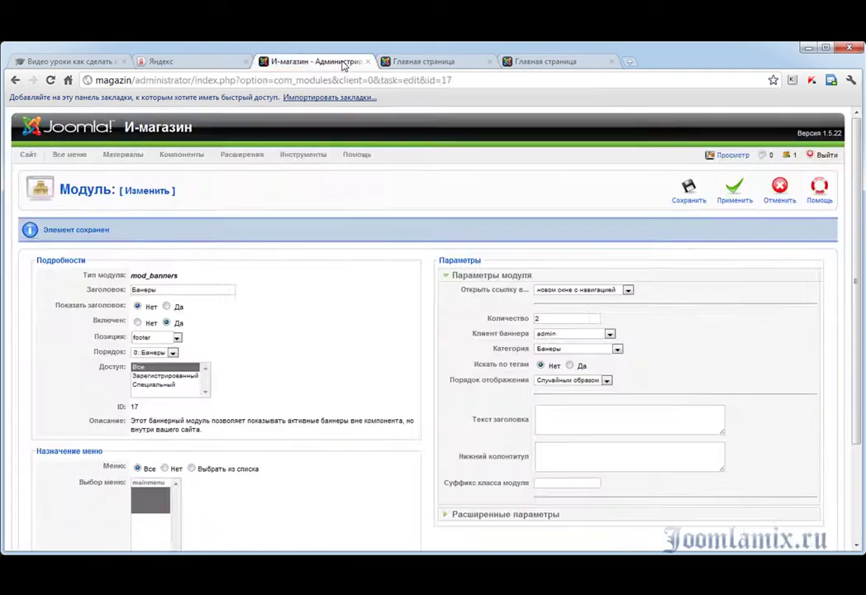
pyautogui.click(481, 312)
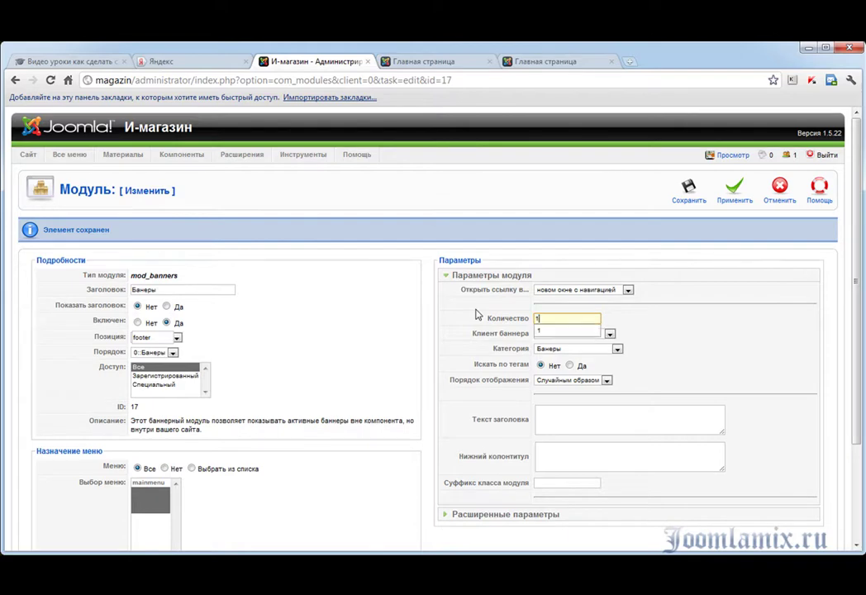
pyautogui.write('1')
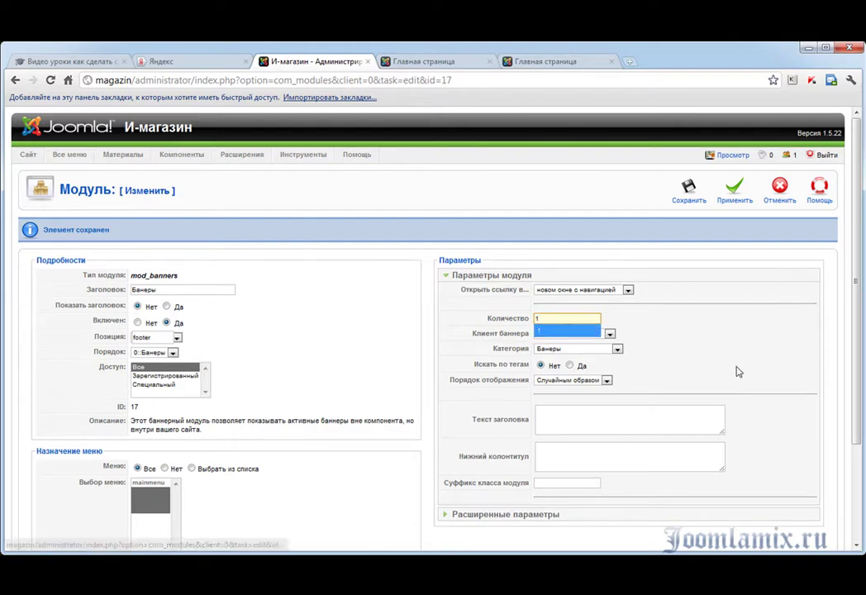
pyautogui.click(691, 195)
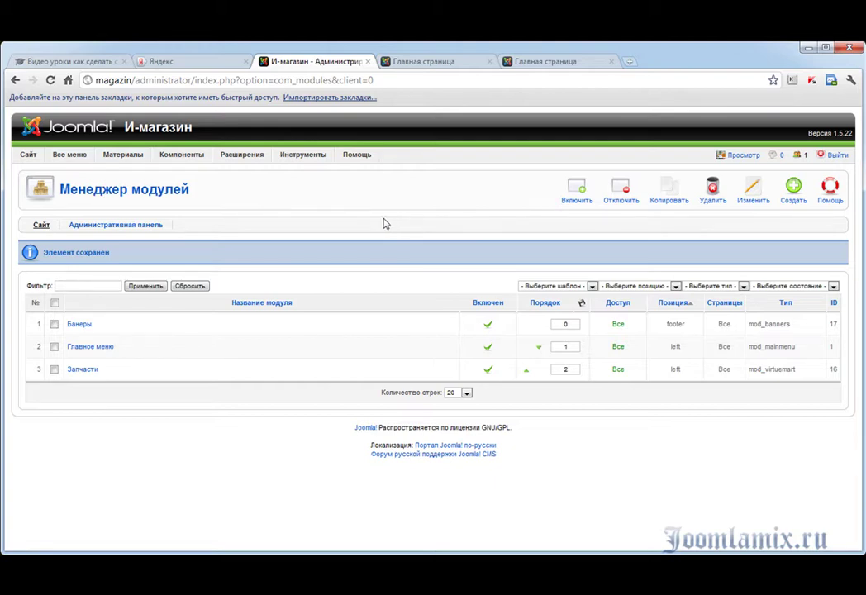
# Step: Create and save a new banner category titled "Рекламма" with the alias "reklamma"
pyautogui.moveTo(191, 161)
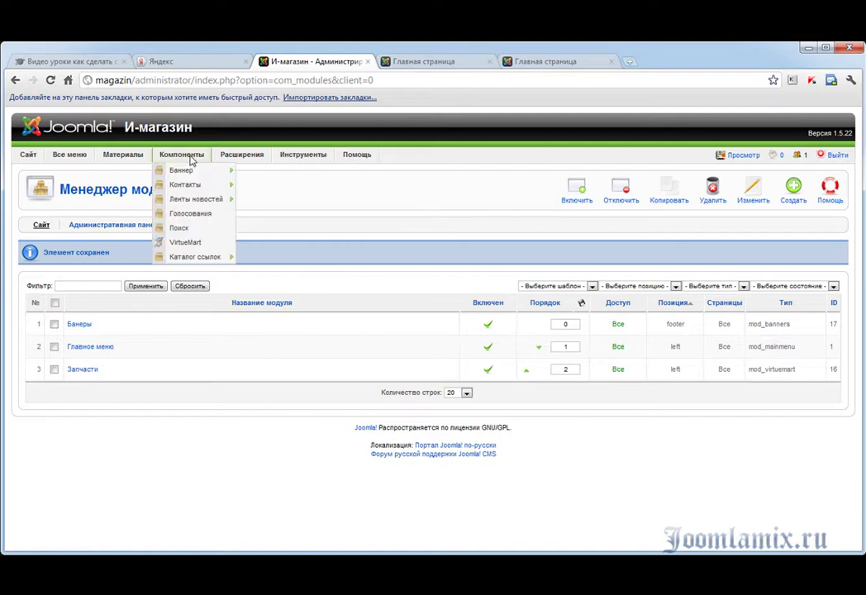
pyautogui.click(187, 171)
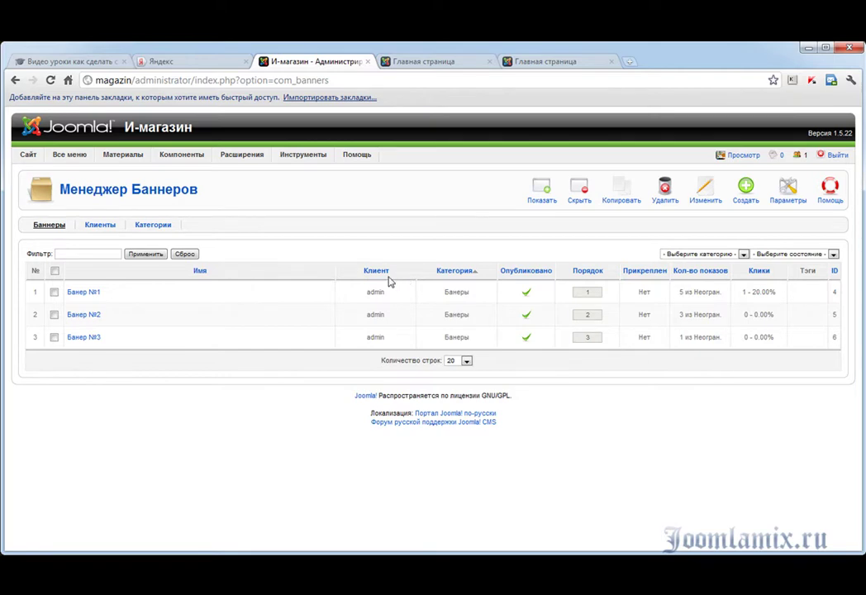
pyautogui.click(154, 226)
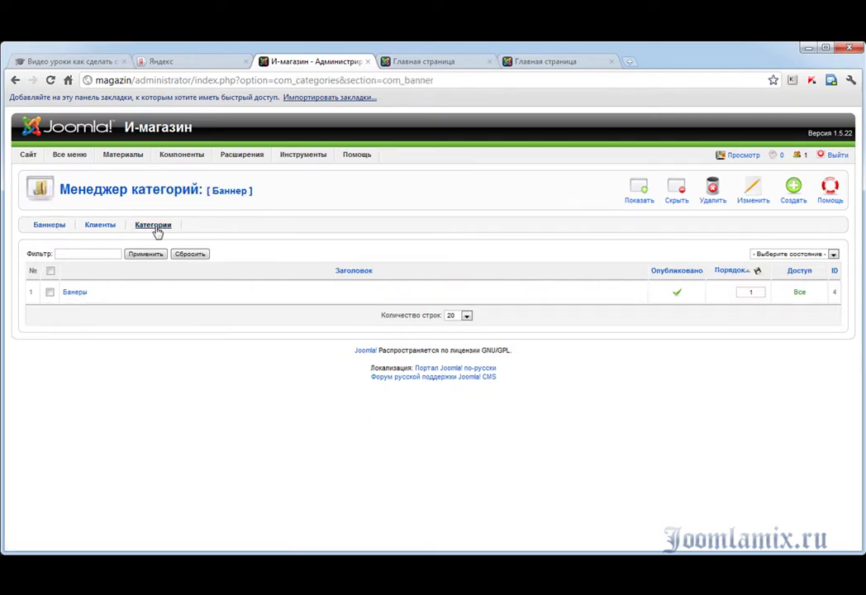
pyautogui.click(790, 192)
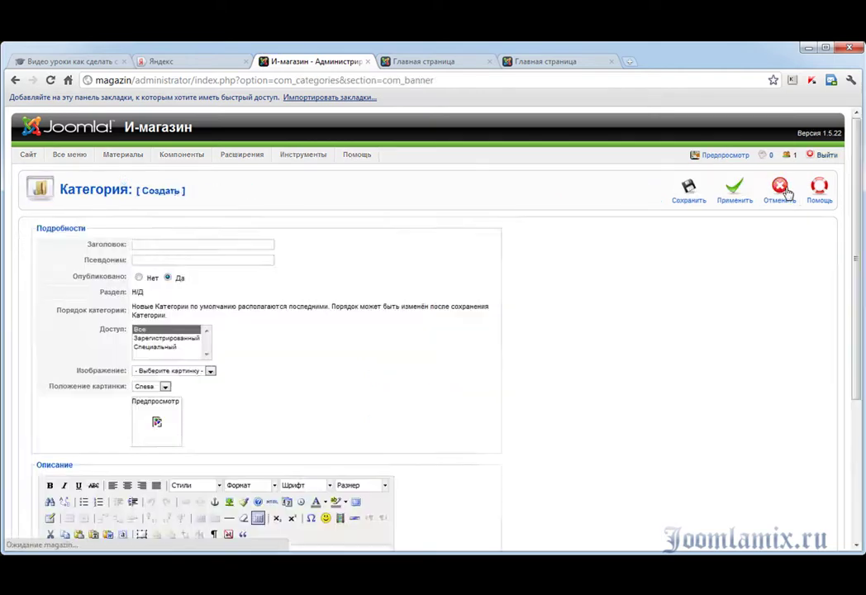
pyautogui.click(184, 241)
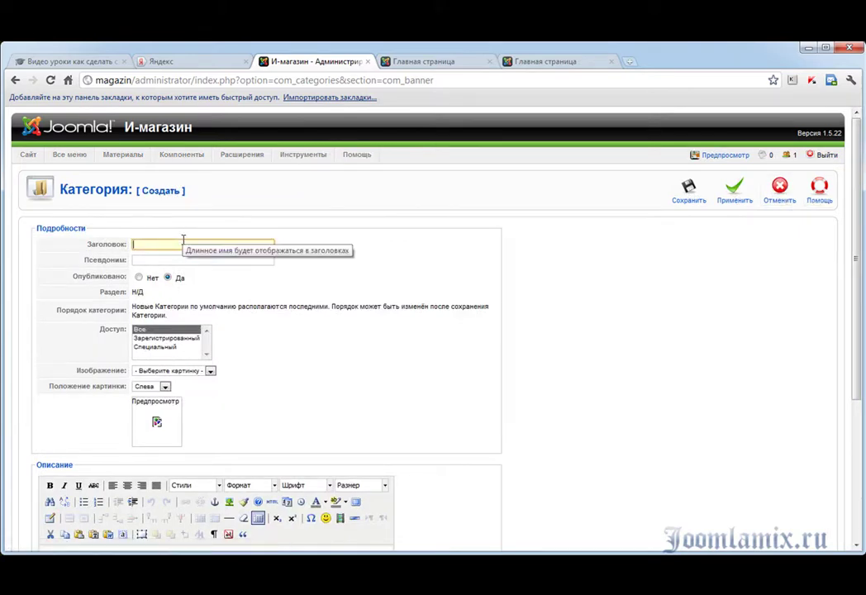
pyautogui.write('Реклама')
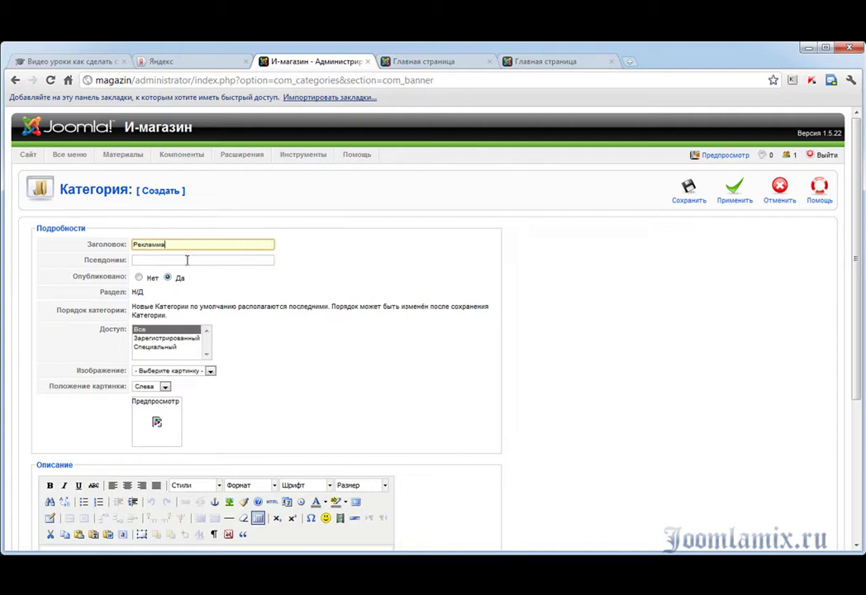
pyautogui.click(187, 259)
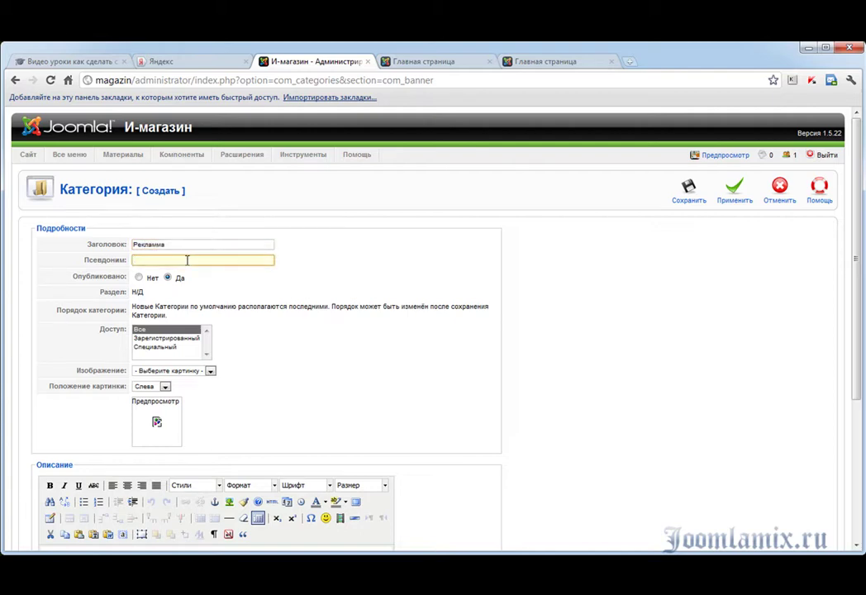
pyautogui.write('reklamma')
pyautogui.click(675, 200)
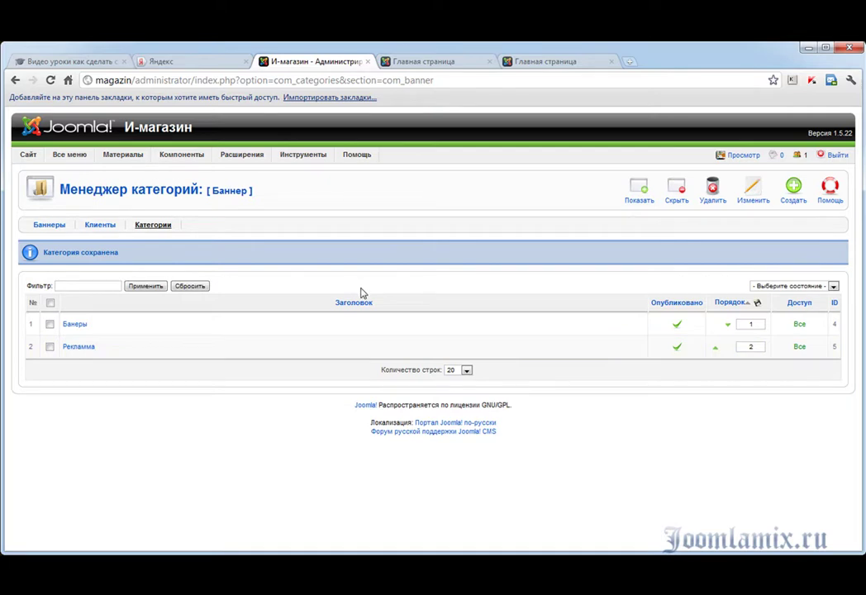
# Step: Start a new banner in the banner manager and name it "Поисковик Яндекс"
pyautogui.click(58, 229)
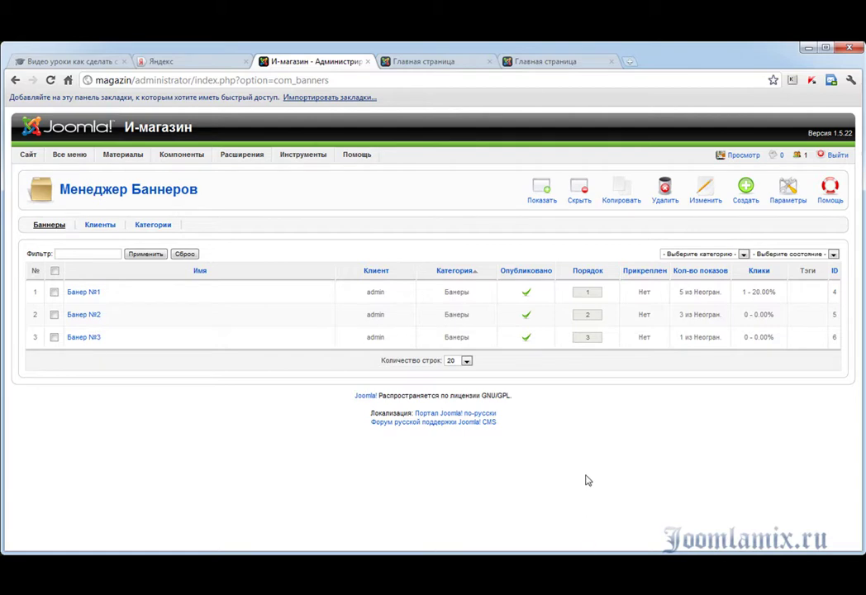
pyautogui.click(748, 188)
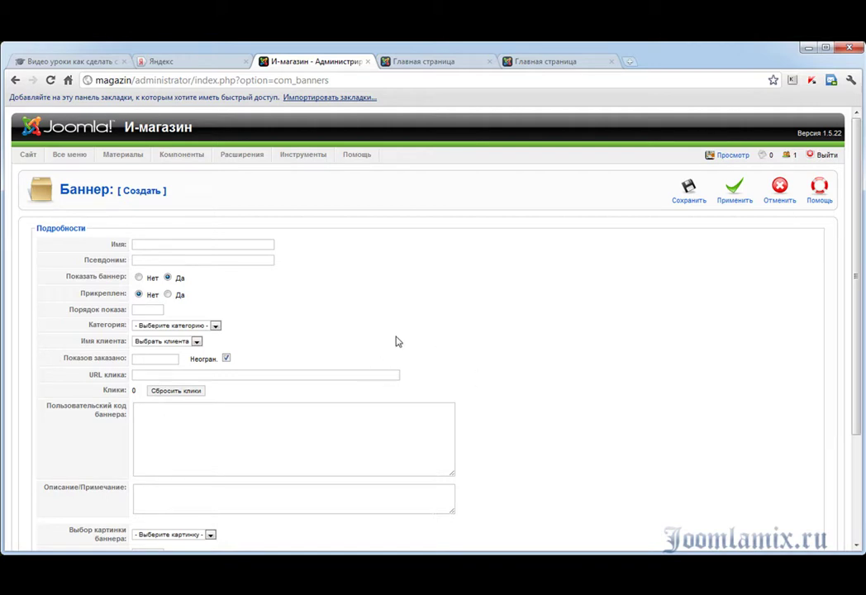
pyautogui.click(182, 244)
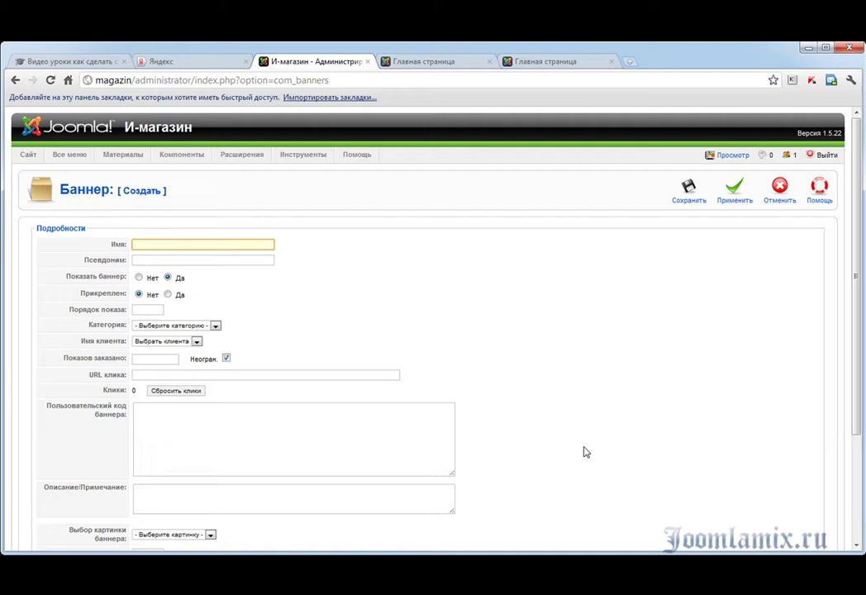
pyautogui.write('Поисковик Яндекс')
# Step: Set the new banner's alias to "yandex" and its show-banner option to "Нет"
pyautogui.click(221, 260)
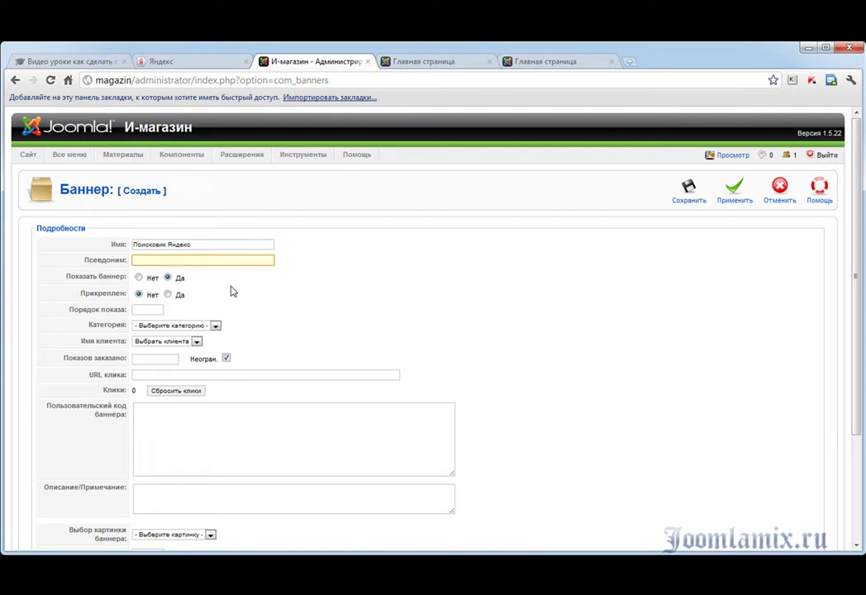
pyautogui.write('Yandex')
pyautogui.press('Left')
pyautogui.press('Left')
pyautogui.press('Left')
pyautogui.press('Left')
pyautogui.press('Left')
pyautogui.press('BackSpace')
pyautogui.write('y')
pyautogui.click(139, 279)
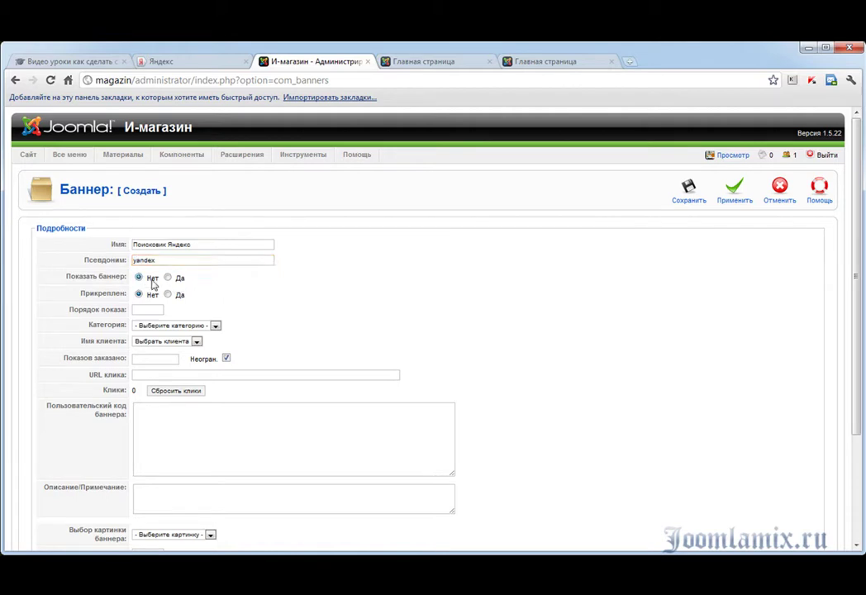
# Step: Assign the new banner to the category "Рекламма" and the client "admin"
pyautogui.scroll(-2, 228, 303)
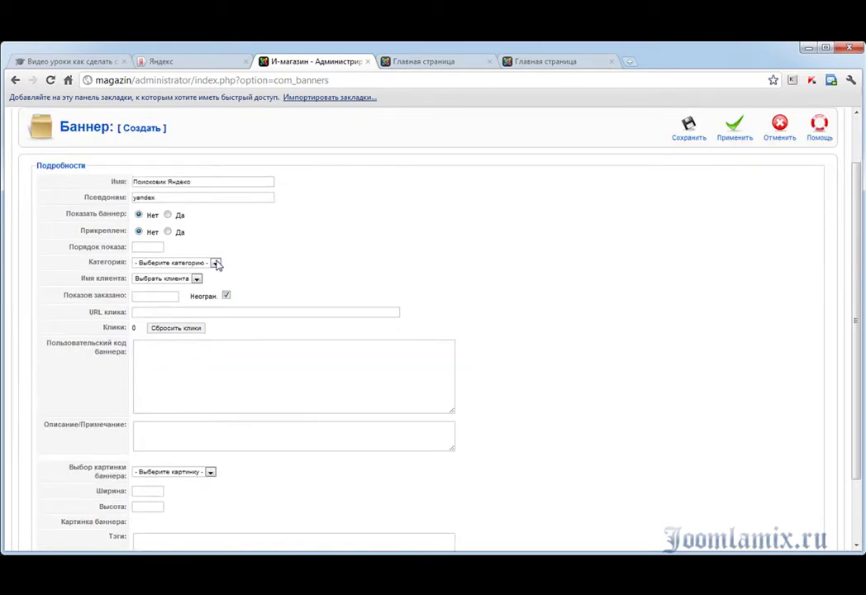
pyautogui.click(216, 263)
pyautogui.click(151, 289)
pyautogui.click(196, 280)
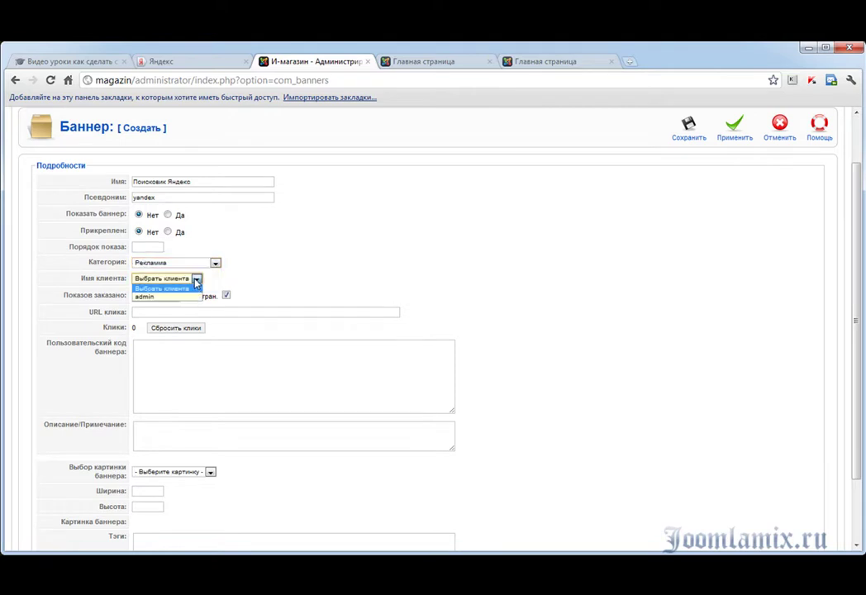
pyautogui.click(165, 296)
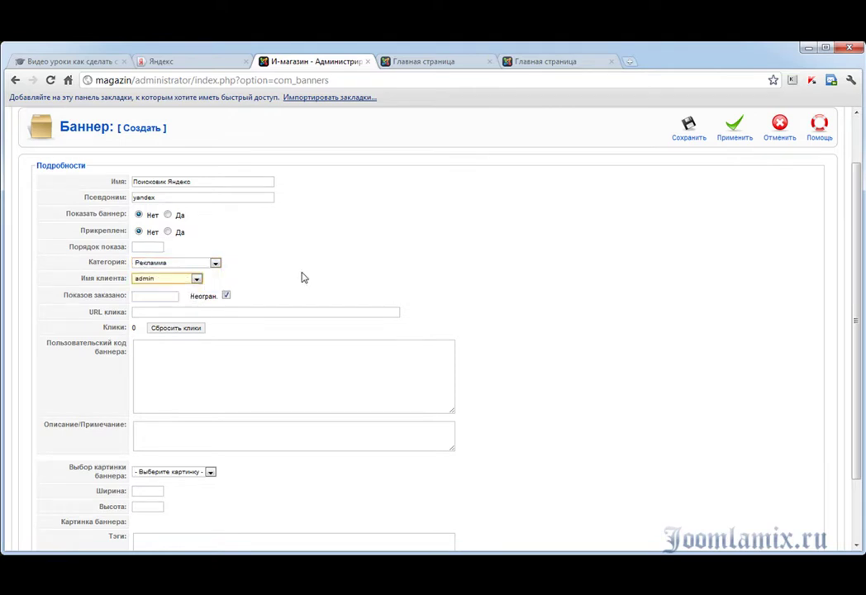
pyautogui.scroll(-2, 240, 255)
pyautogui.click(238, 251)
pyautogui.click(235, 262)
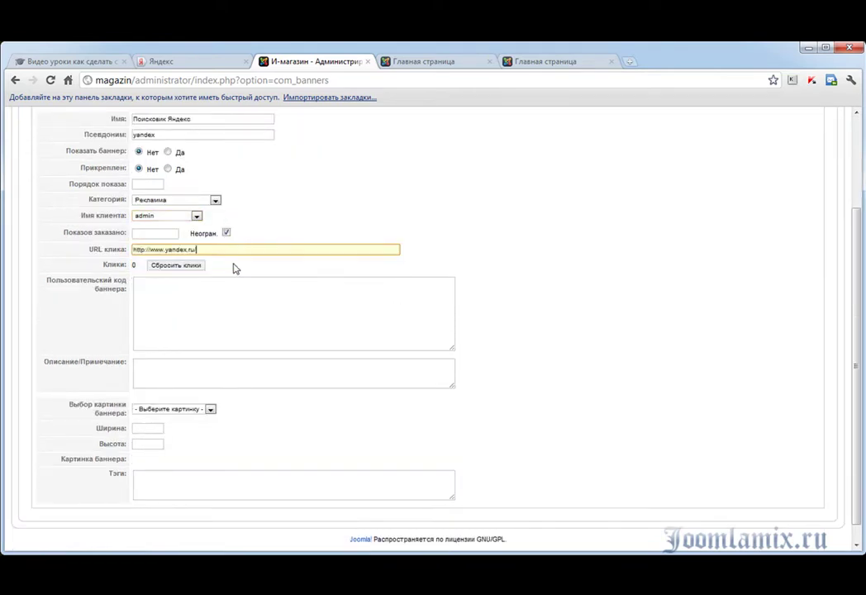
pyautogui.scroll(-1, 371, 236)
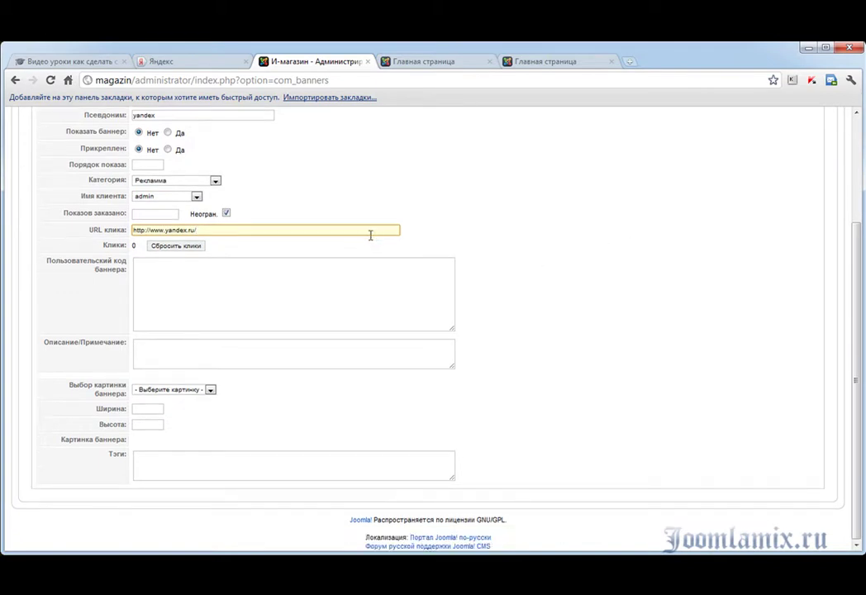
pyautogui.click(232, 267)
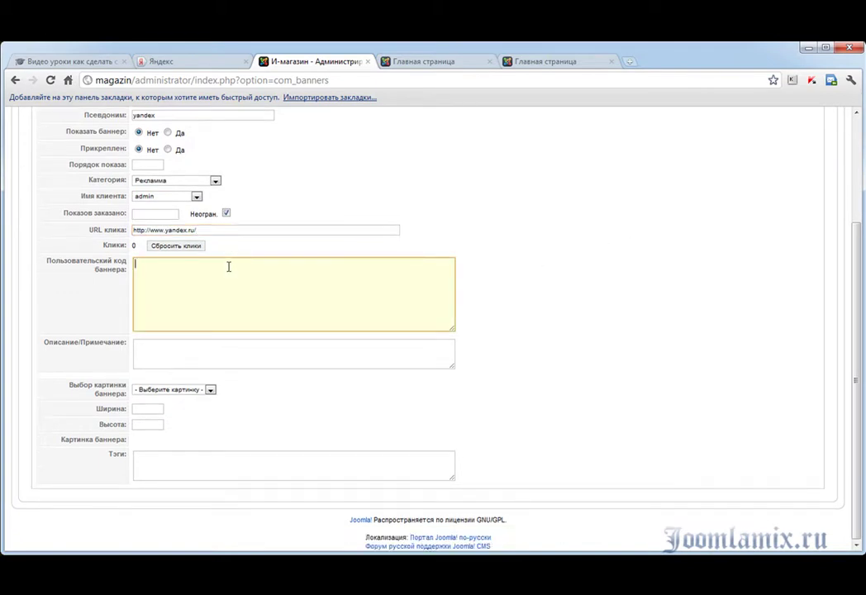
pyautogui.scroll(2, 182, 306)
pyautogui.click(143, 331)
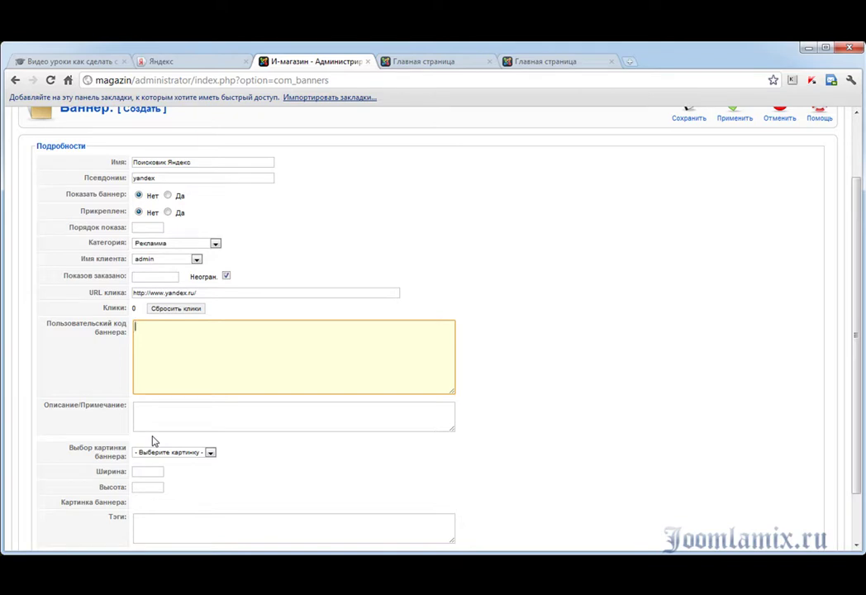
pyautogui.write('<a hre')
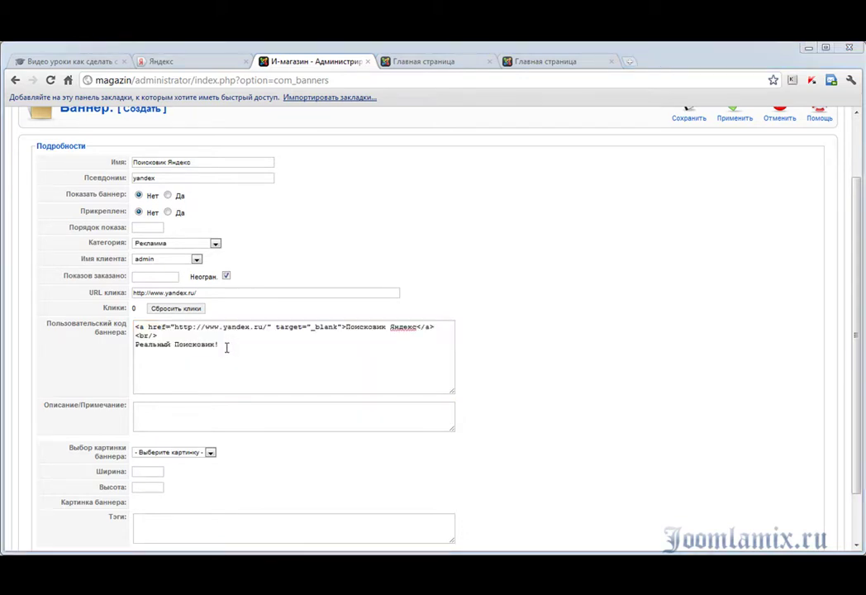
# Step: Examine the custom banner code part by part: the link address, the link text and the description line
pyautogui.moveTo(220, 345); pyautogui.dragTo(165, 343)
pyautogui.moveTo(137, 333); pyautogui.dragTo(135, 327)
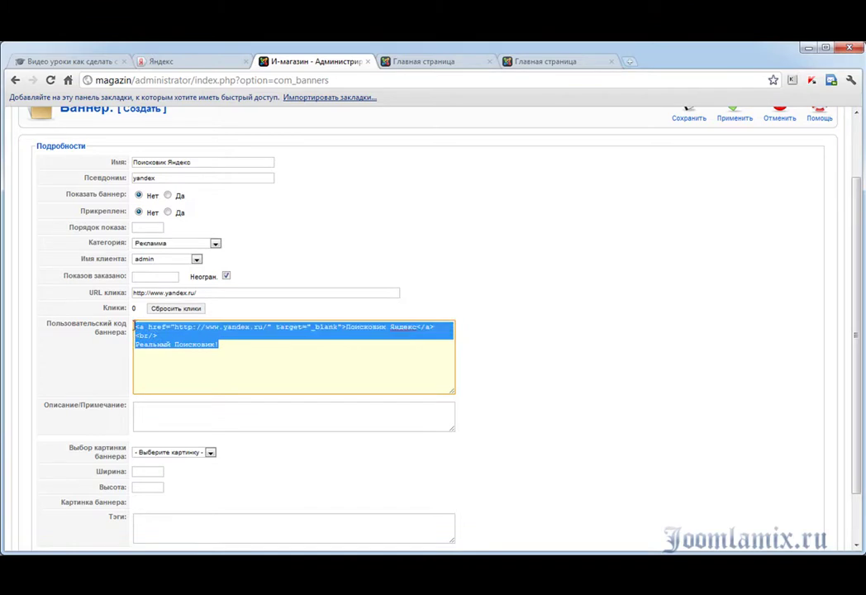
pyautogui.click(507, 343)
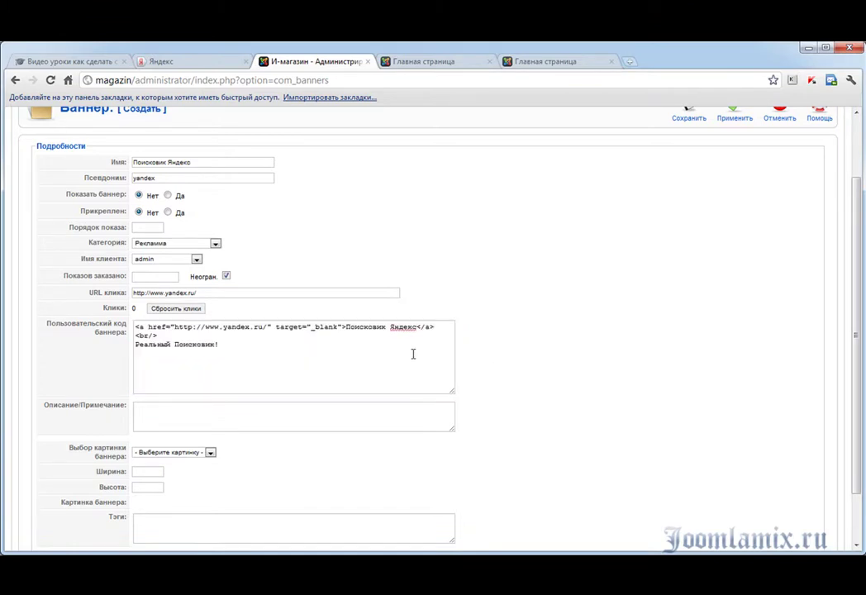
pyautogui.scroll(-1, 404, 358)
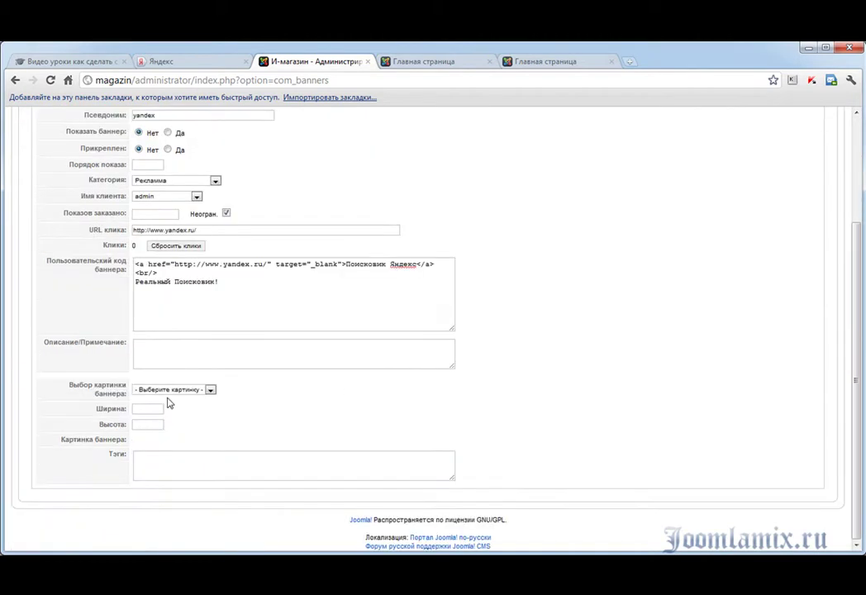
pyautogui.scroll(2, 571, 342)
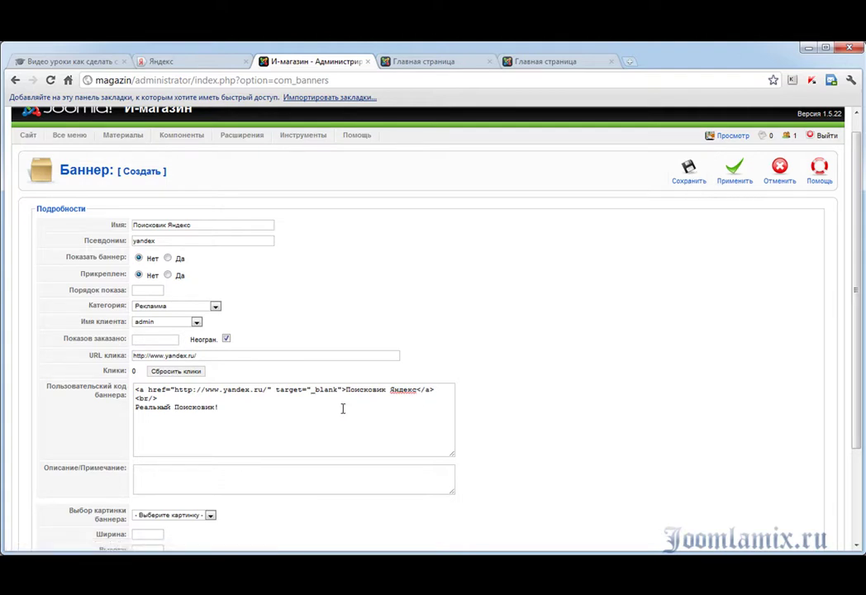
pyautogui.moveTo(268, 394); pyautogui.dragTo(176, 388)
pyautogui.moveTo(345, 390); pyautogui.dragTo(420, 390)
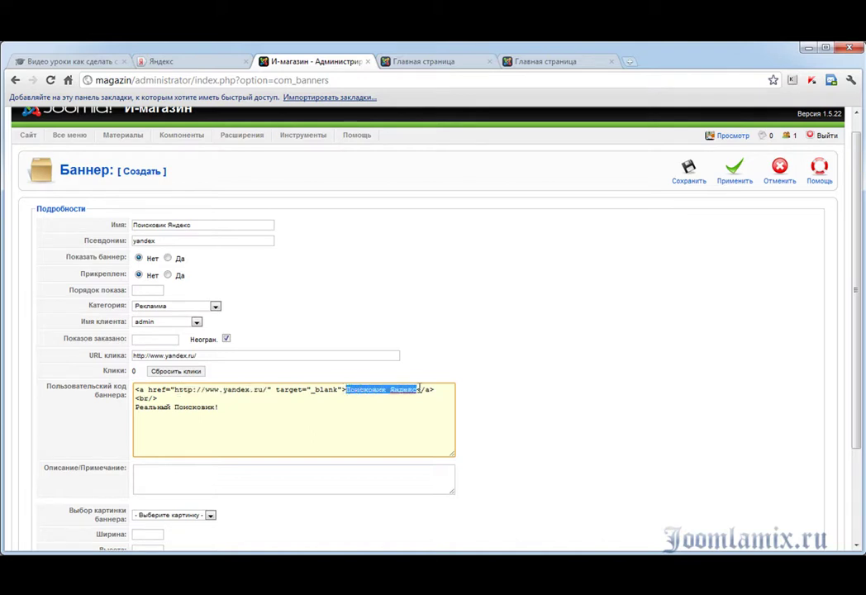
pyautogui.moveTo(220, 409); pyautogui.dragTo(134, 409)
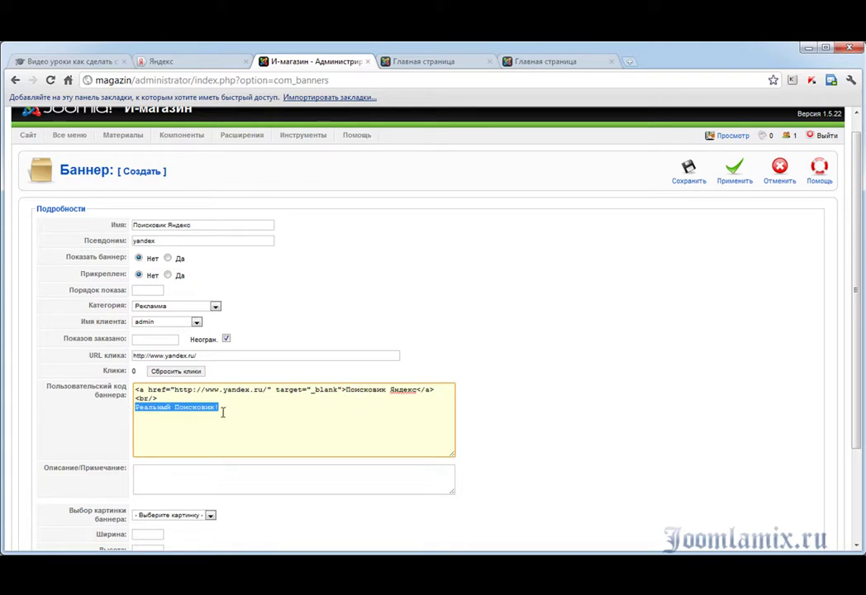
# Step: Save the new banner and publish "Поисковик Яндекс" from the banner list
pyautogui.click(691, 177)
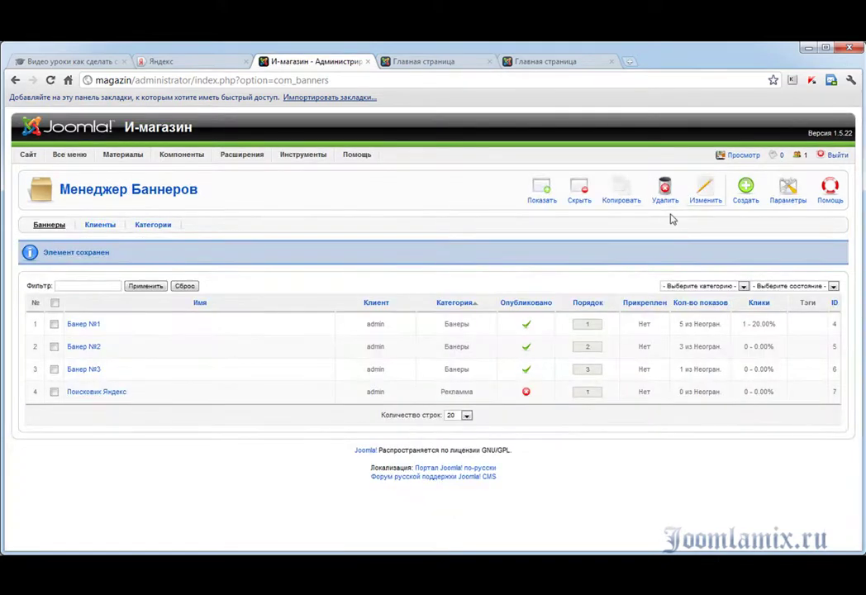
pyautogui.click(527, 392)
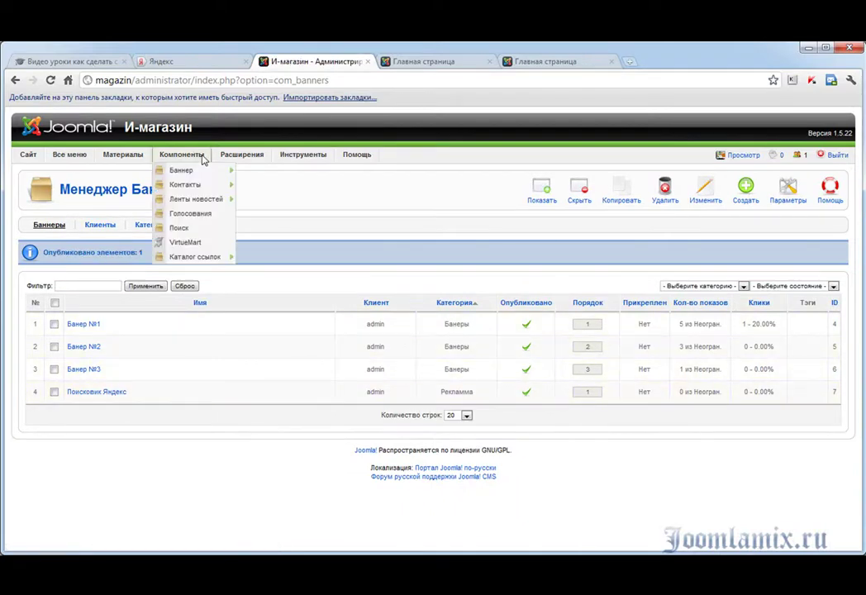
# Step: Start a new site module of the "Баннер" type and title it "Рекламма"
pyautogui.moveTo(225, 162)
pyautogui.click(246, 186)
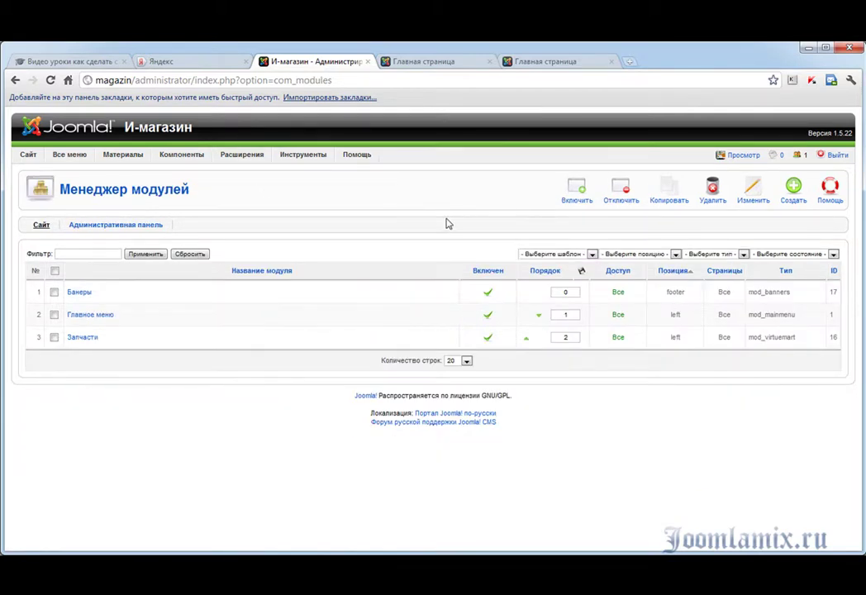
pyautogui.click(790, 192)
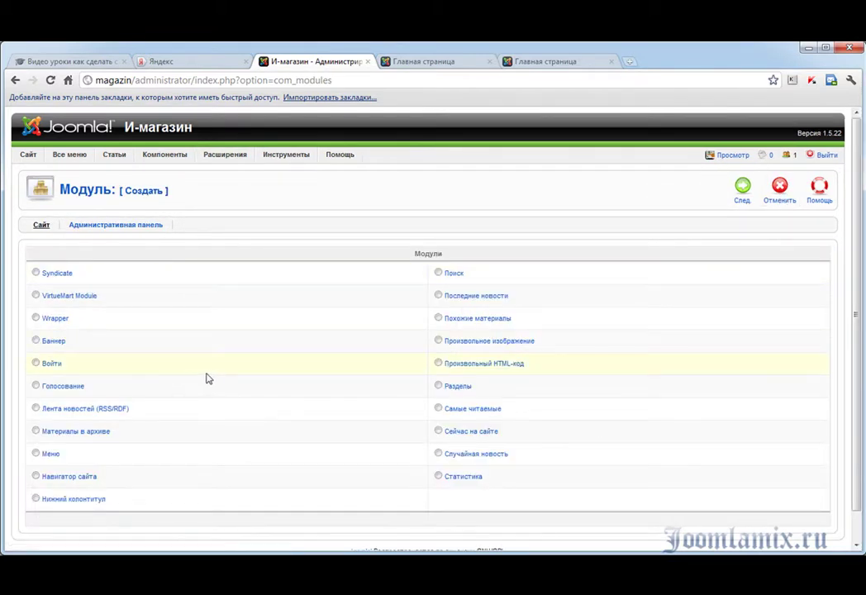
pyautogui.click(50, 342)
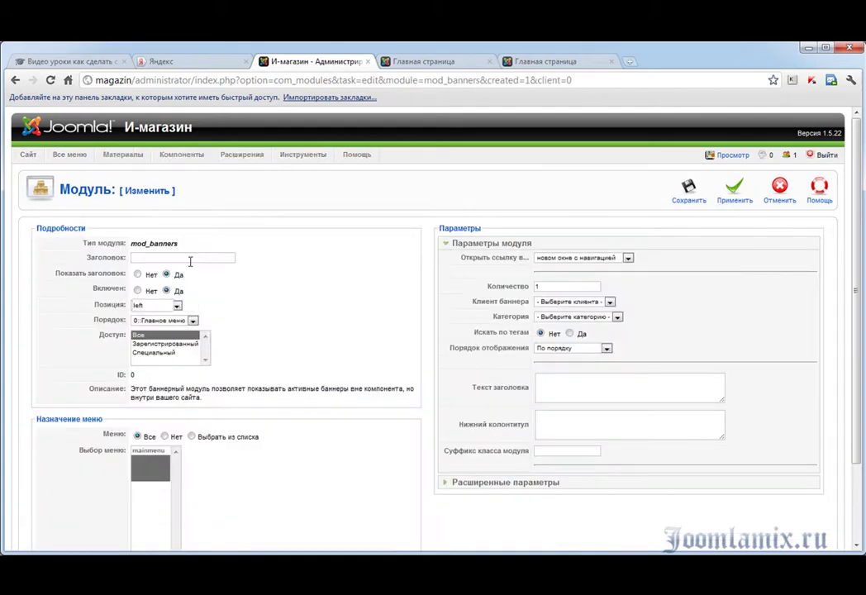
pyautogui.click(191, 259)
pyautogui.write('Р')
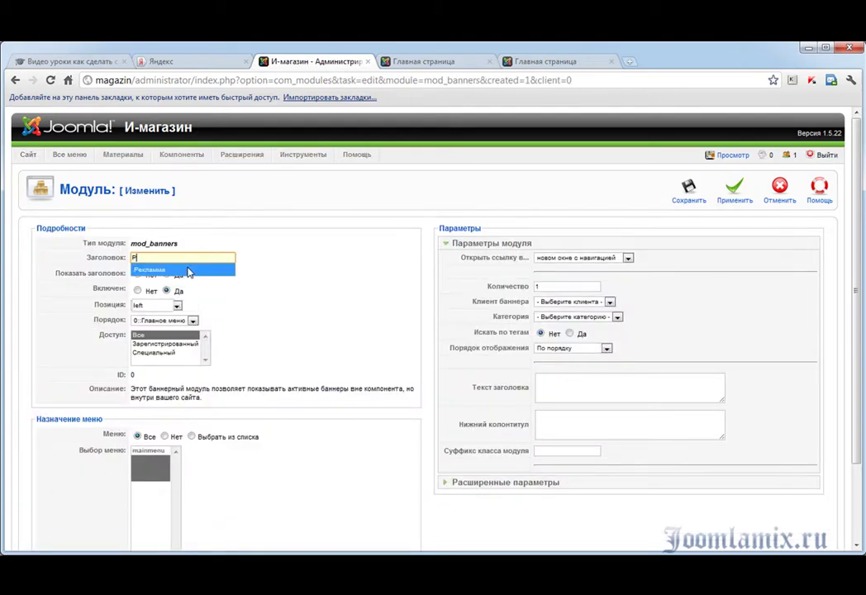
pyautogui.click(187, 270)
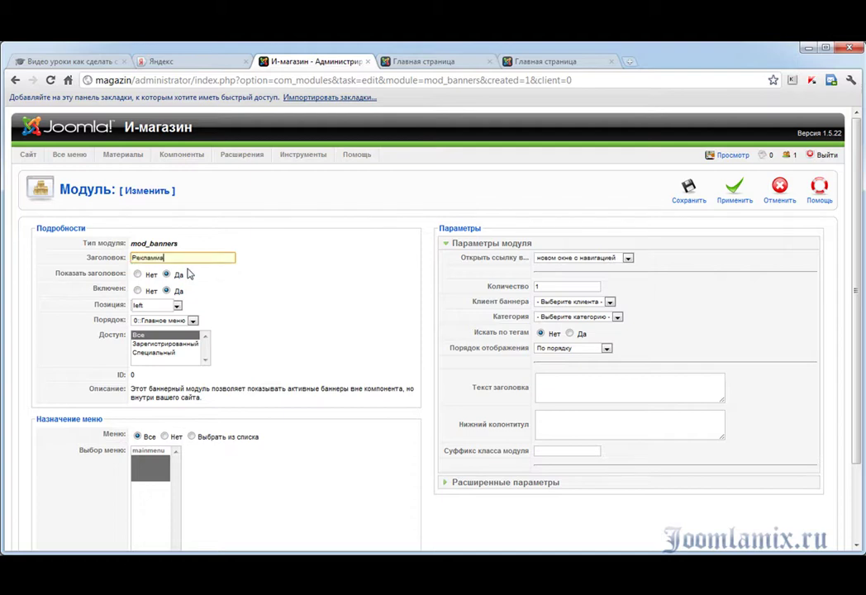
pyautogui.click(135, 271)
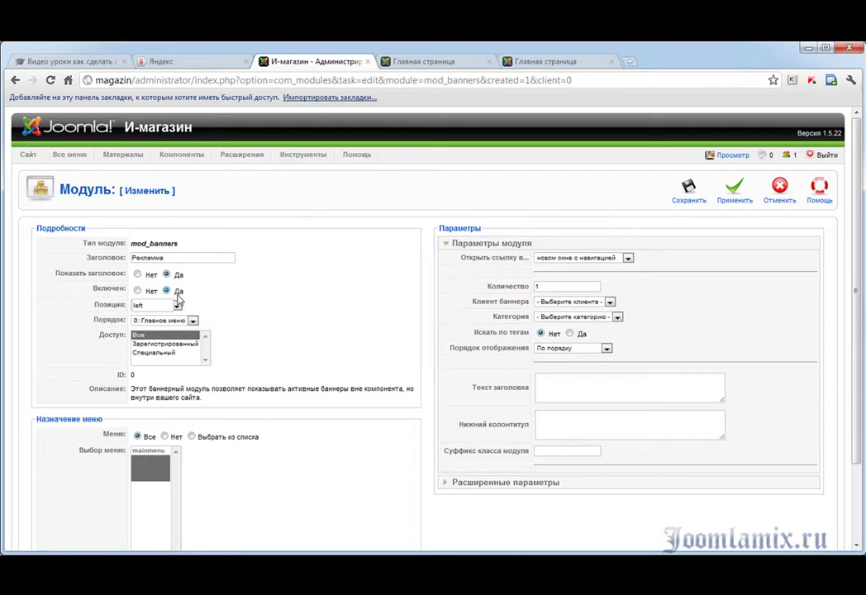
# Step: Assign the new banner module to the "right" position and set its banner count to 1
pyautogui.click(177, 305)
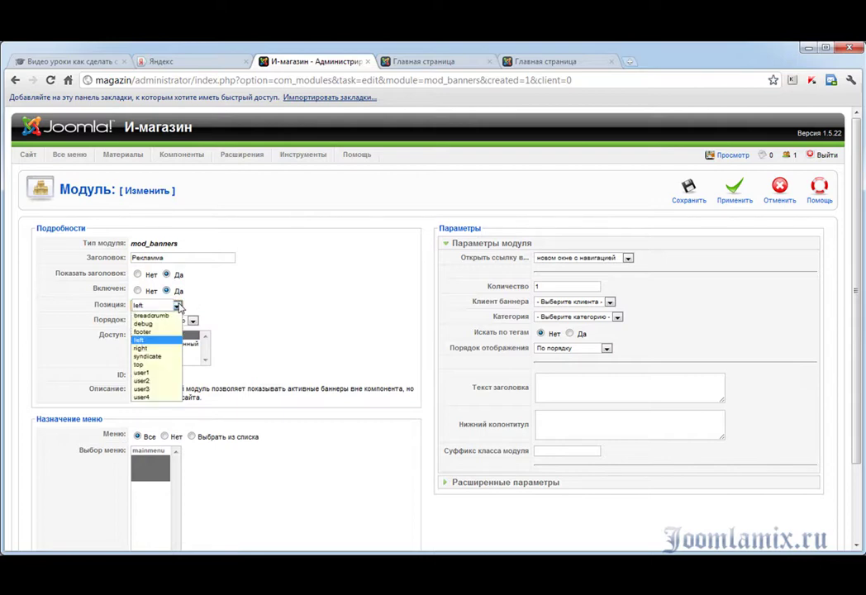
pyautogui.click(193, 348)
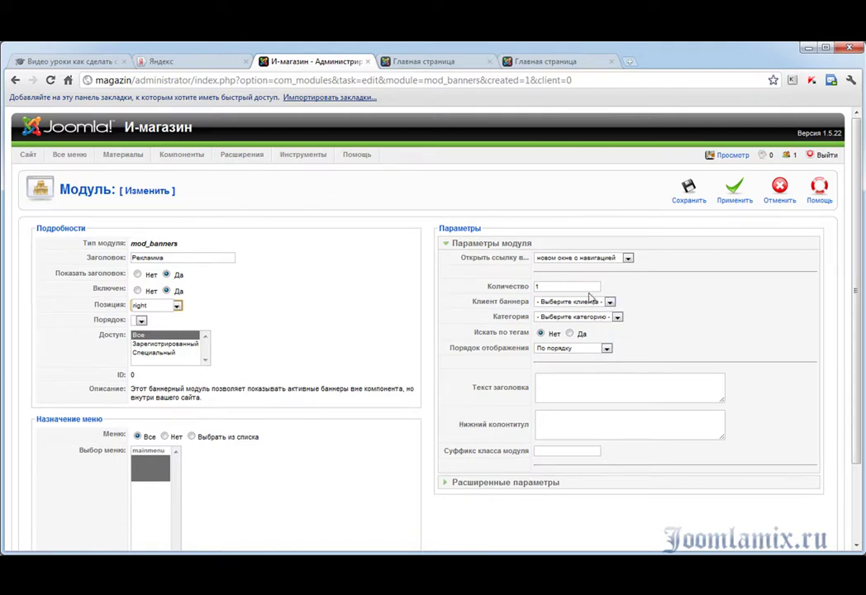
pyautogui.doubleClick(544, 286)
pyautogui.write('1')
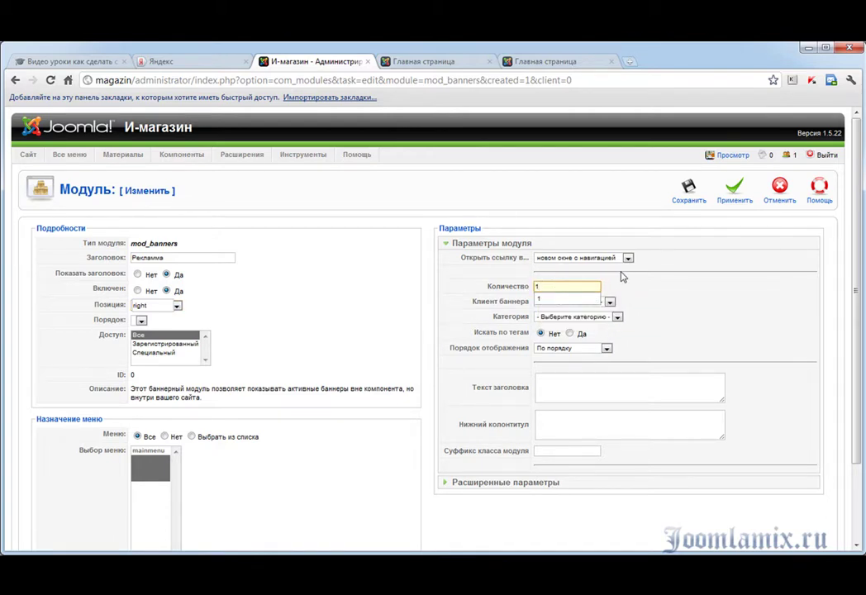
# Step: Set the module's banner client to admin and its category to "Рекламма", keeping the display order "По порядку"
pyautogui.click(610, 302)
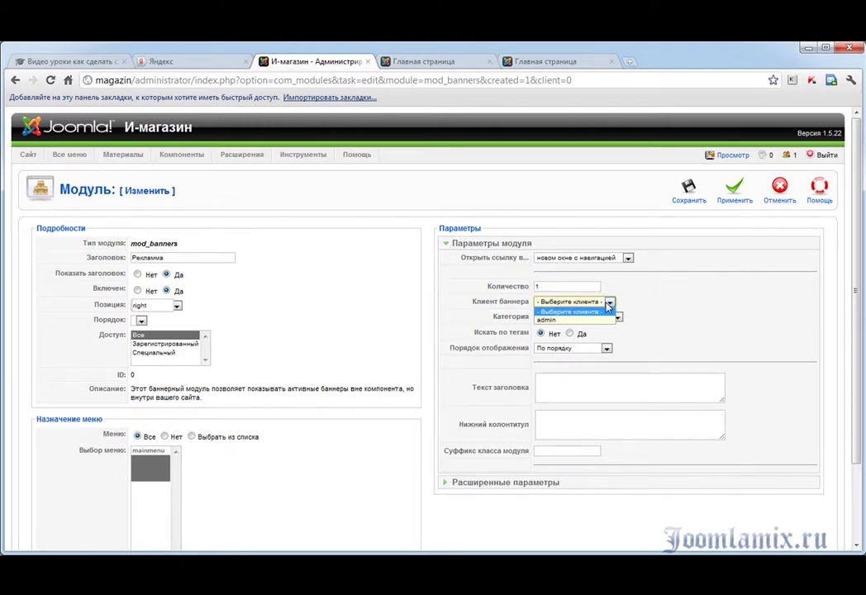
pyautogui.click(591, 320)
pyautogui.click(618, 317)
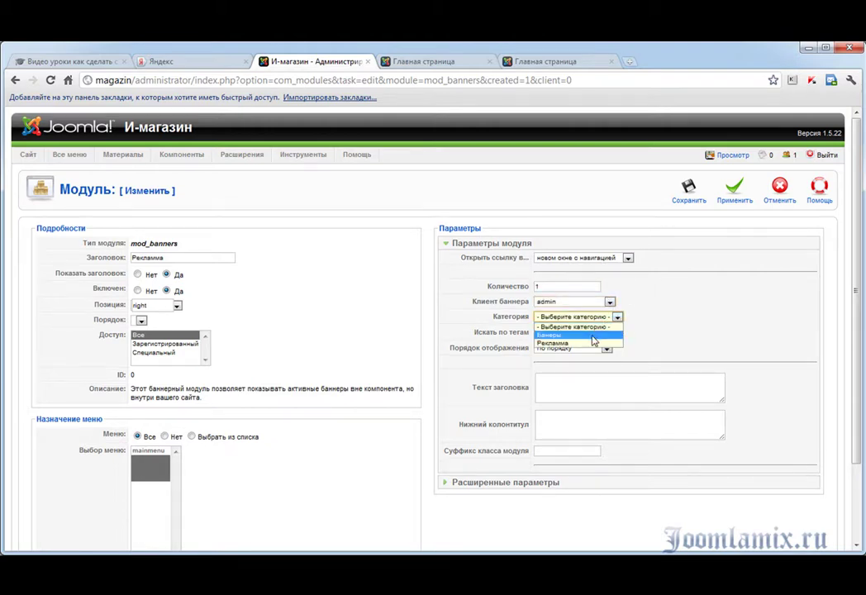
pyautogui.click(588, 343)
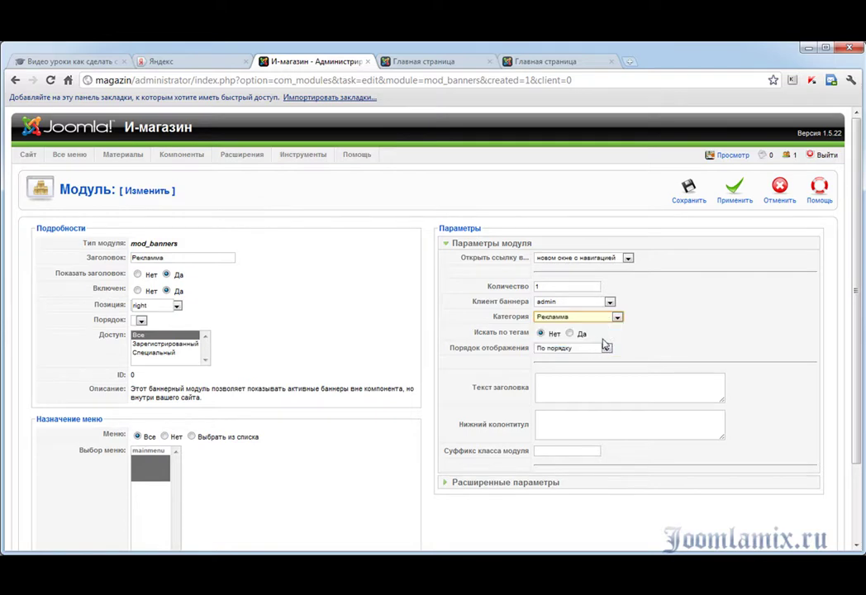
pyautogui.click(607, 350)
pyautogui.click(607, 351)
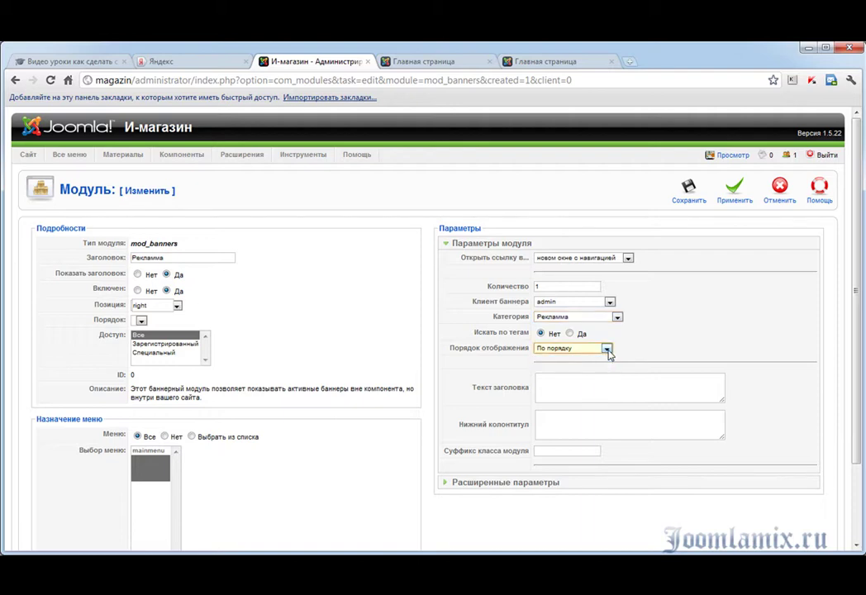
# Step: Enter "Наши партнёры" as the module's header text
pyautogui.click(591, 379)
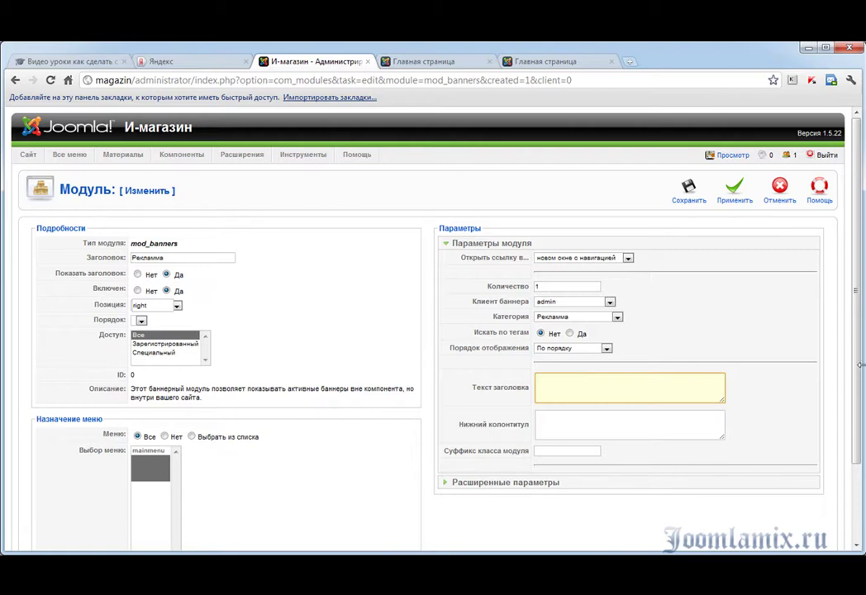
pyautogui.click(163, 258)
pyautogui.moveTo(163, 258); pyautogui.dragTo(81, 271)
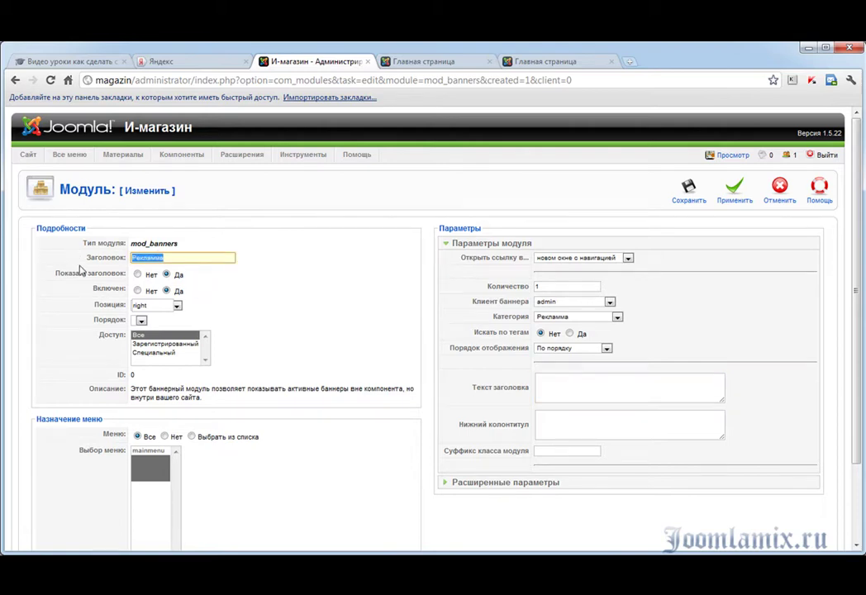
pyautogui.click(594, 384)
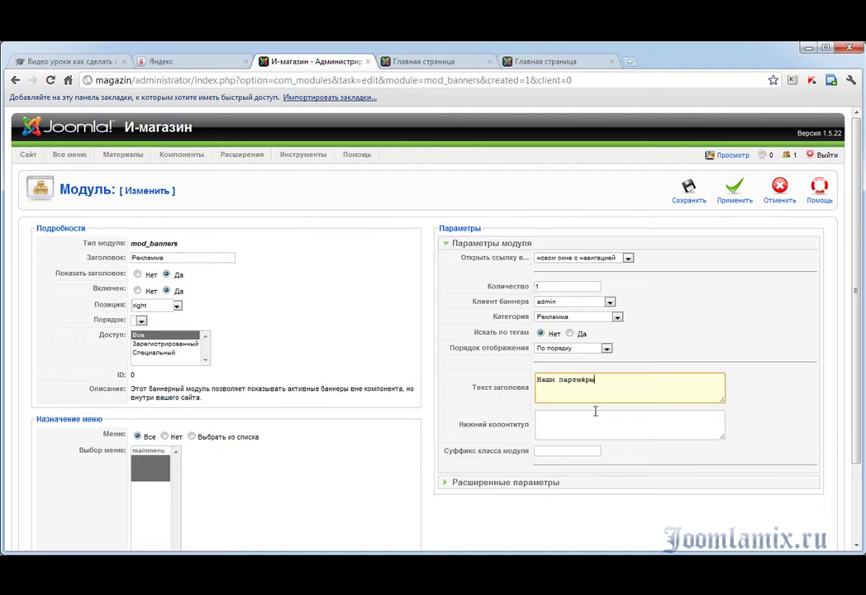
# Step: Enter the footer text "Реклама от JoomlaMix", correct the module title to "Реклама", and apply the settings
pyautogui.click(595, 413)
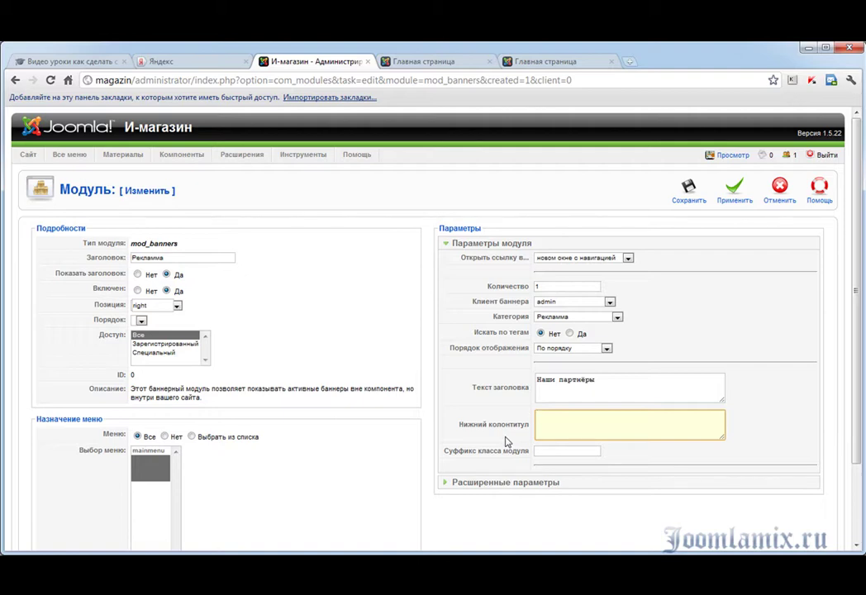
pyautogui.moveTo(466, 461)
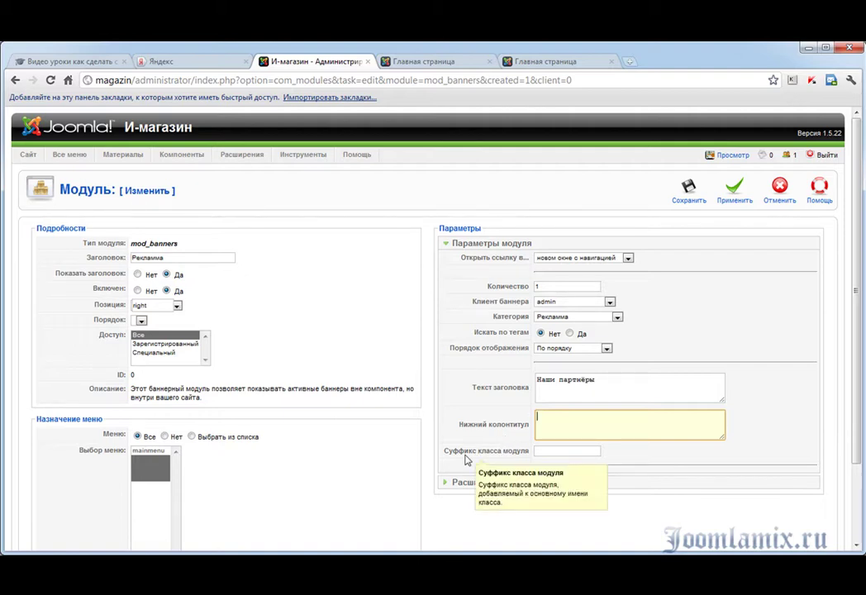
pyautogui.write('Реклама')
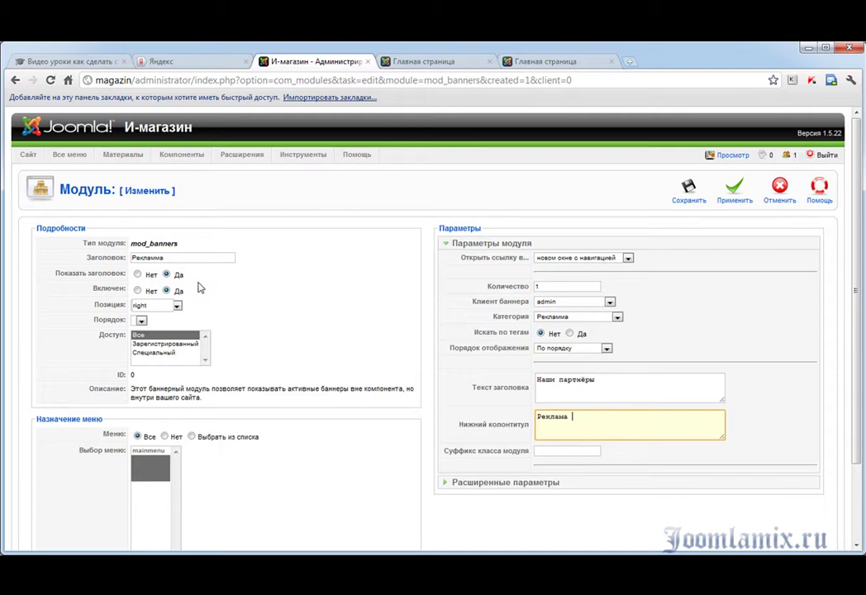
pyautogui.click(162, 258)
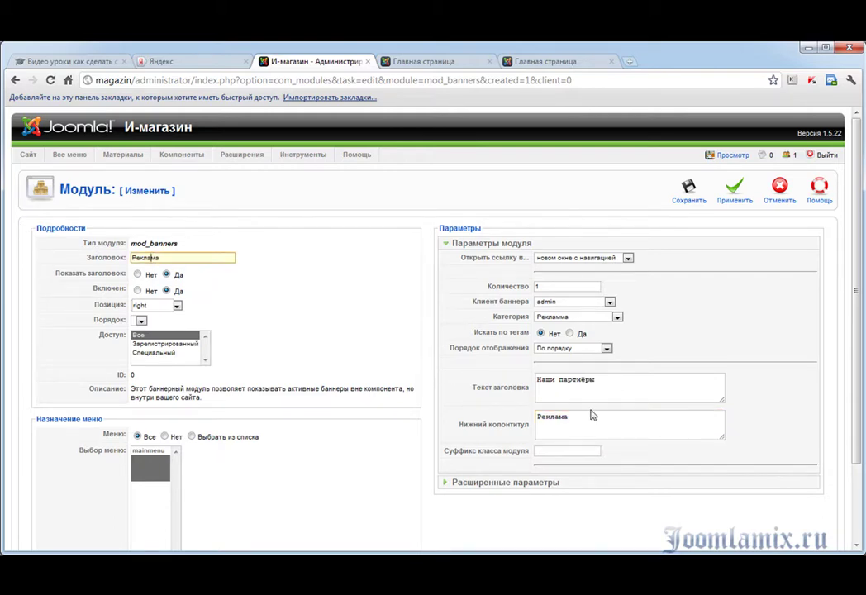
pyautogui.click(590, 438)
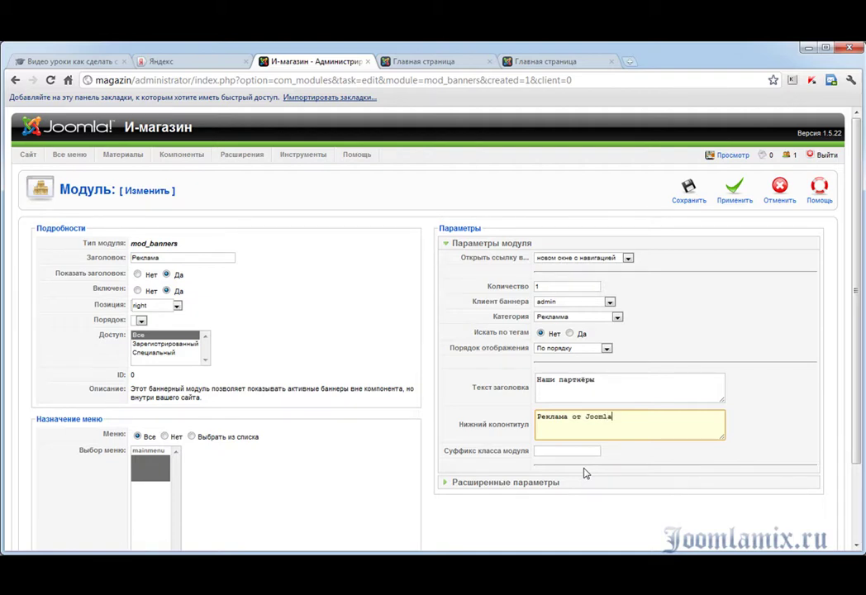
pyautogui.write('ix')
pyautogui.click(731, 199)
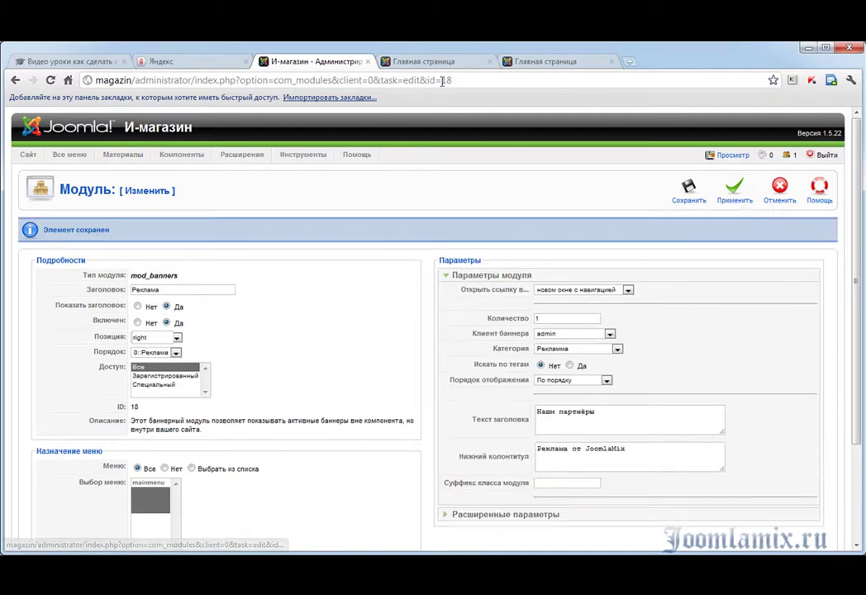
# Step: Reload the shop's front page and examine the new advertising block's title, header text, banner link and footer line
pyautogui.click(432, 65)
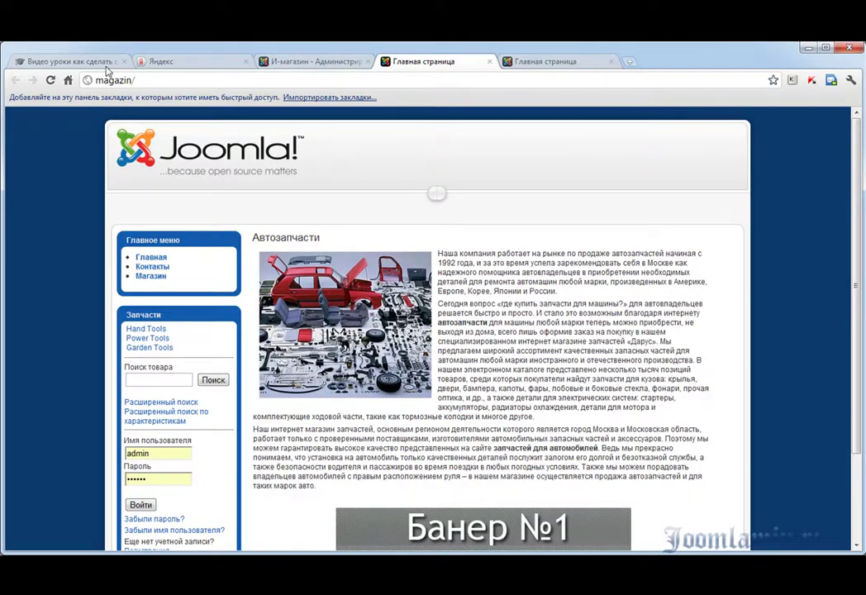
pyautogui.click(50, 80)
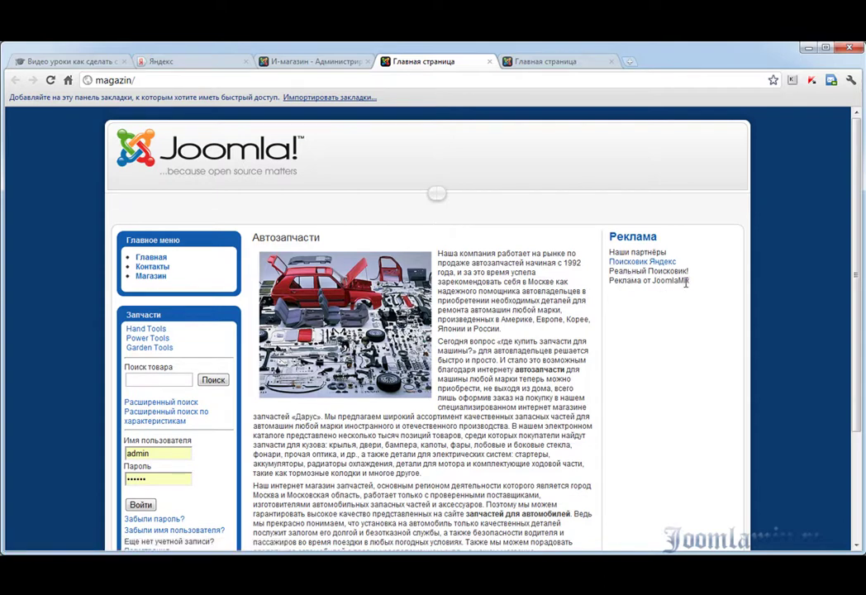
pyautogui.moveTo(686, 282); pyautogui.dragTo(612, 289)
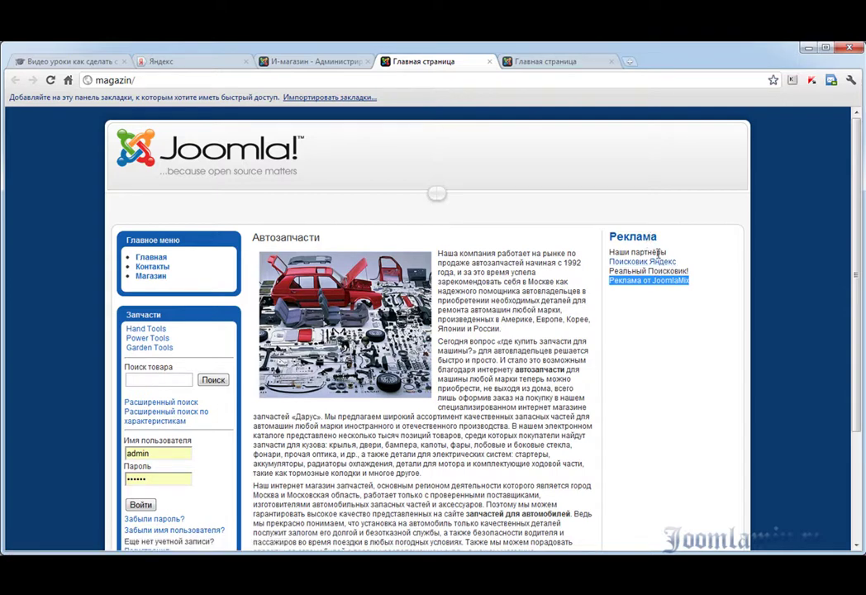
pyautogui.moveTo(666, 252); pyautogui.dragTo(610, 271)
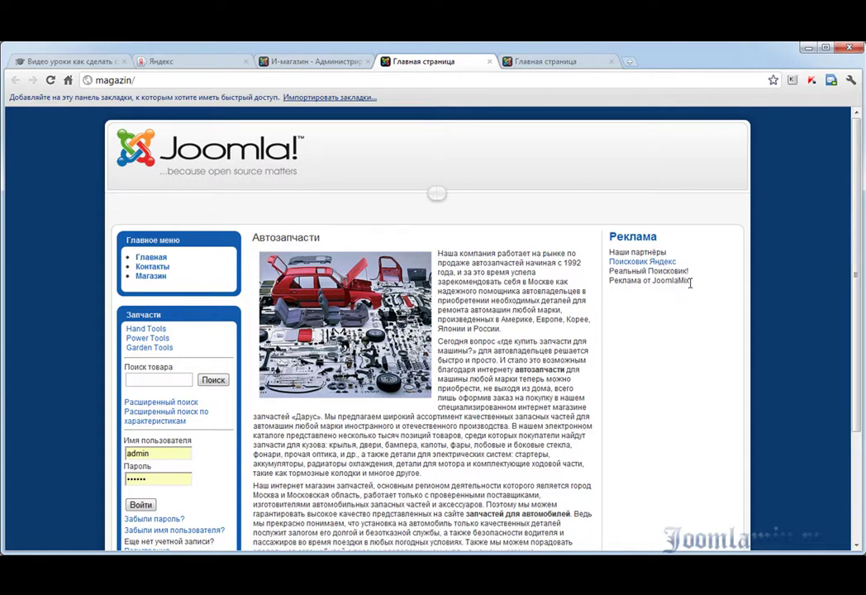
pyautogui.moveTo(568, 234); pyautogui.dragTo(596, 284)
pyautogui.click(663, 304)
# Step: Set the advertising module's class suffix to "_text" and apply the change
pyautogui.click(264, 60)
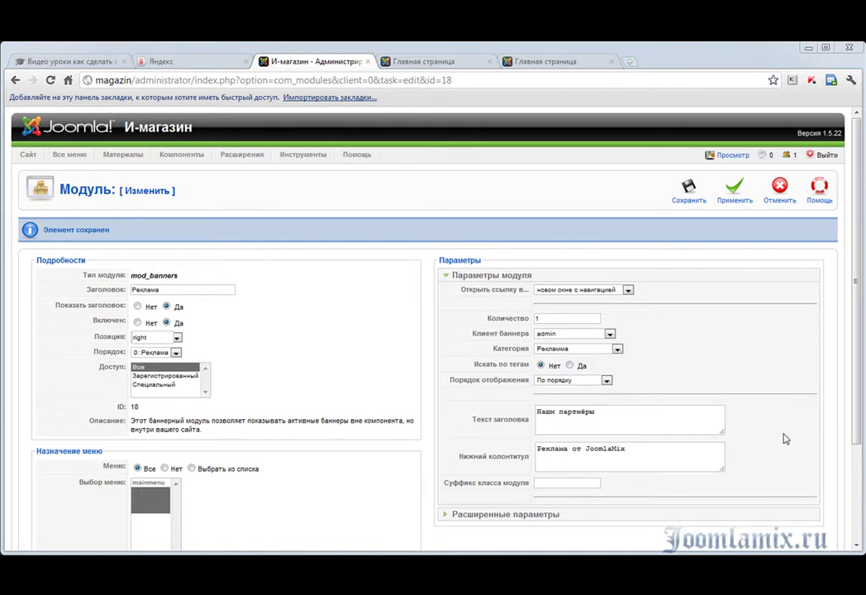
pyautogui.click(567, 483)
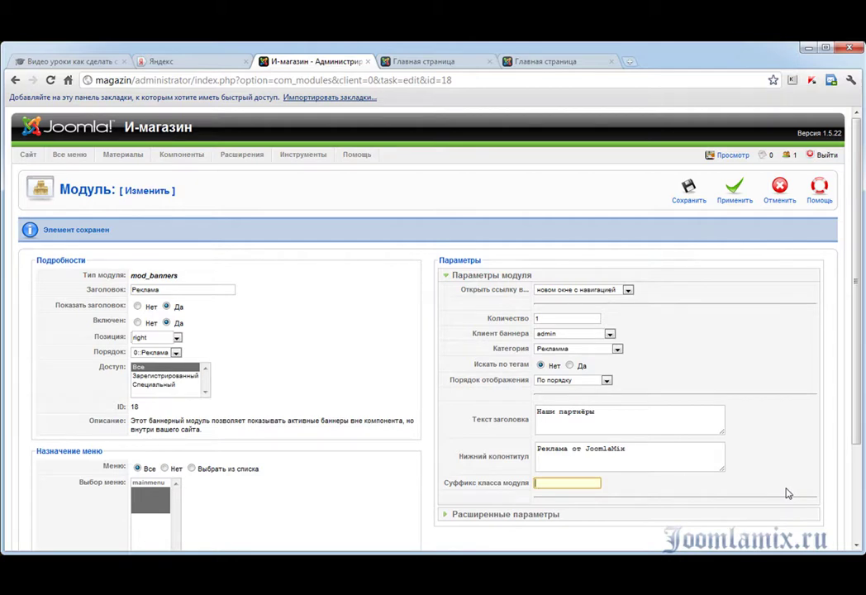
pyautogui.write('_')
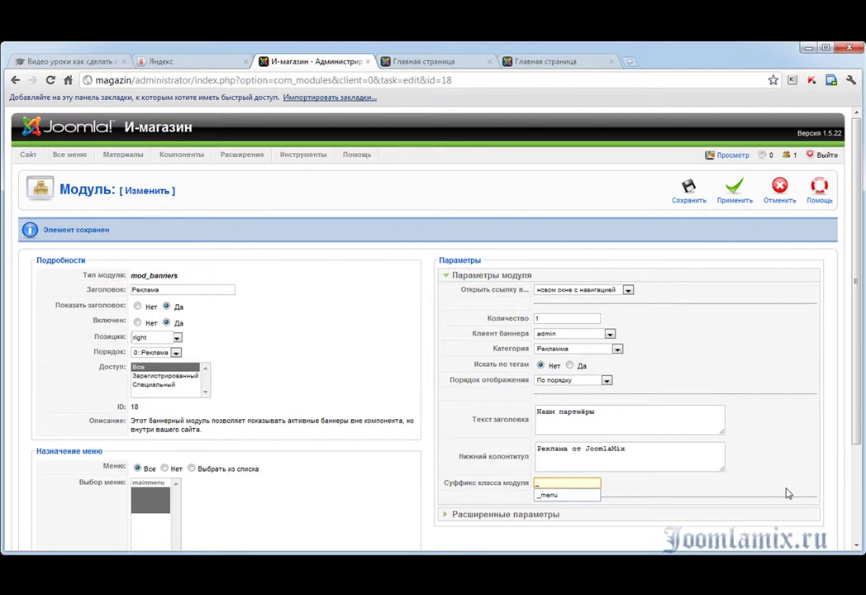
pyautogui.write('text')
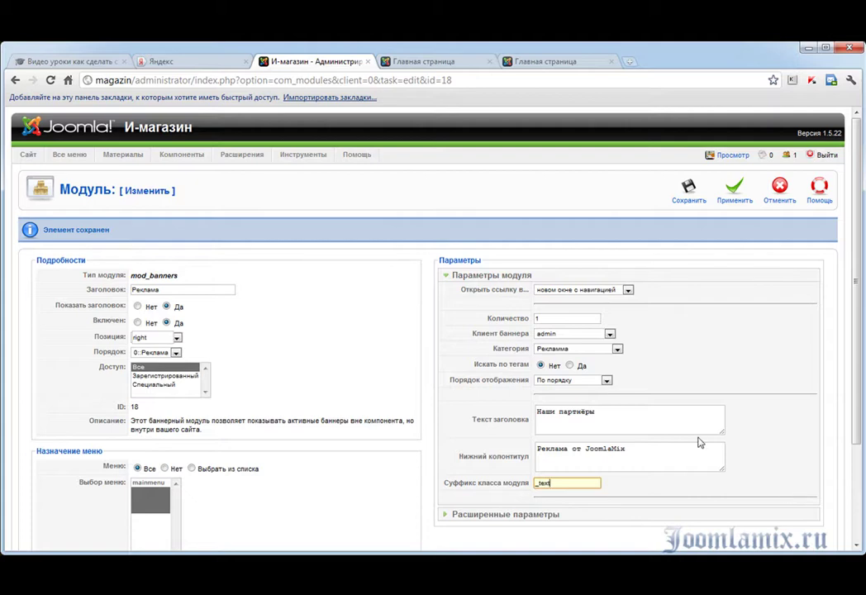
pyautogui.click(731, 193)
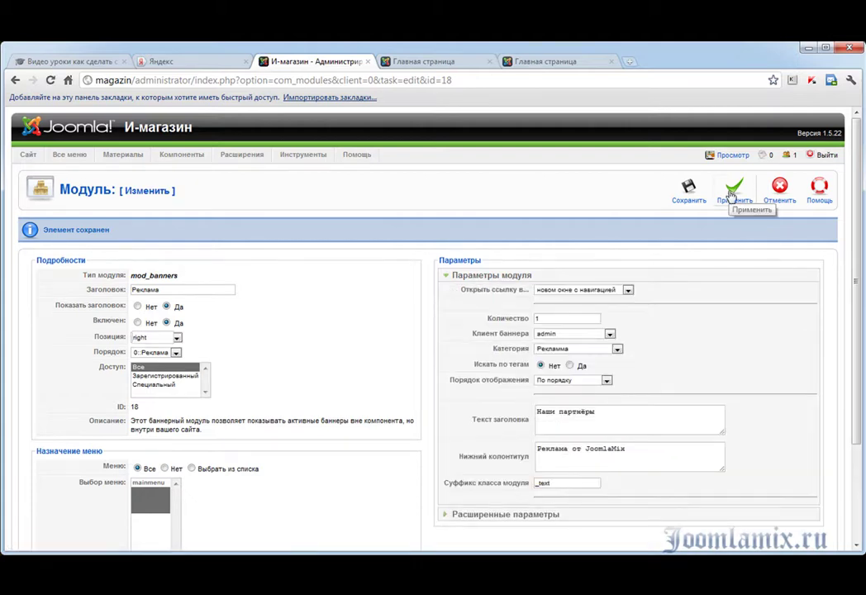
# Step: Check the advertising block's styling on the reloaded front page, and save and close the module in the admin panel
pyautogui.click(415, 63)
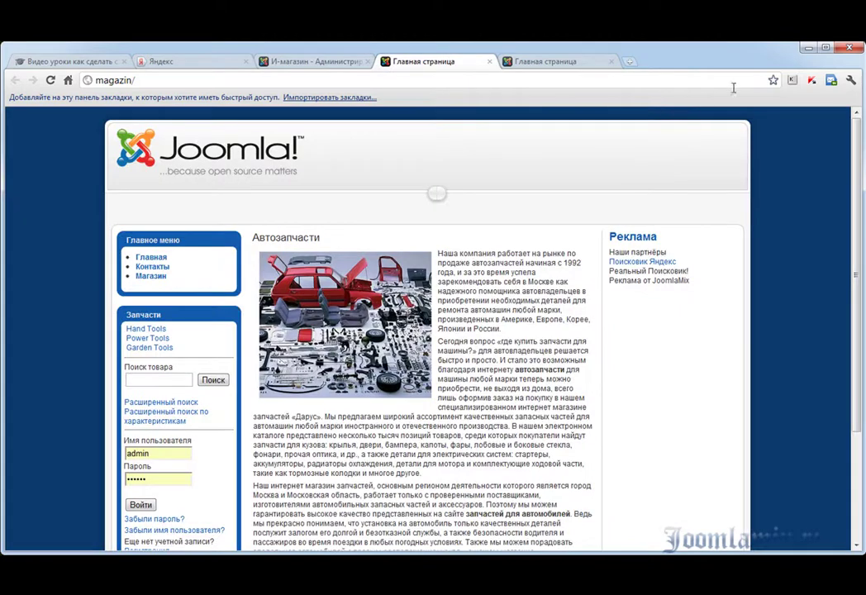
pyautogui.click(51, 81)
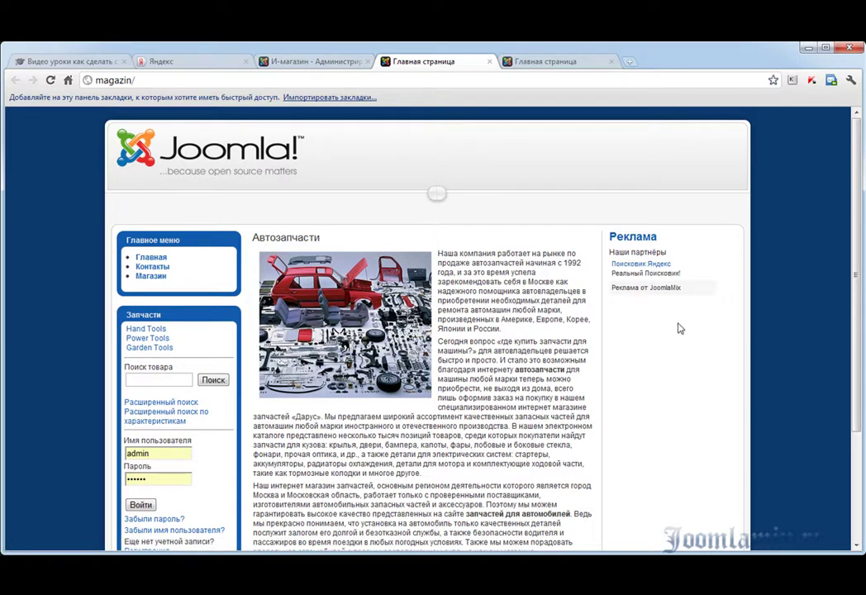
pyautogui.click(319, 64)
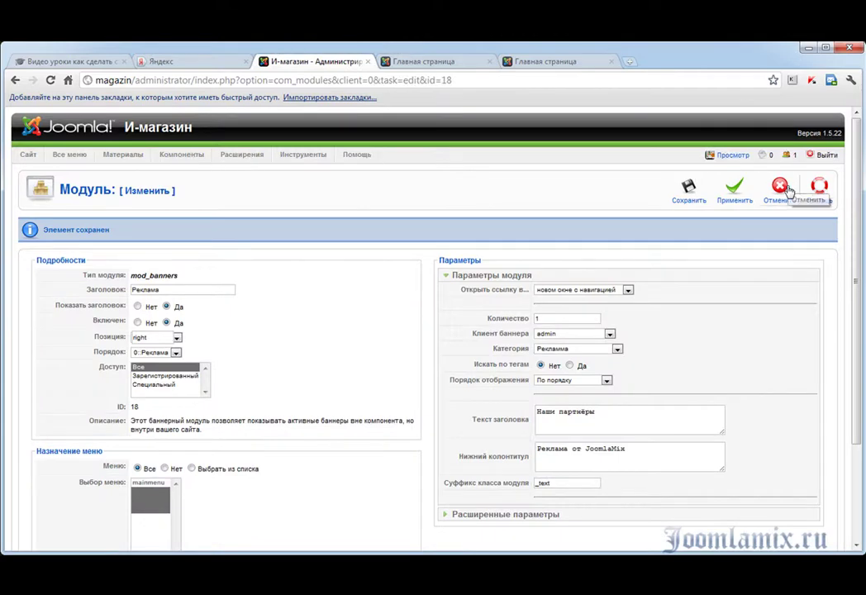
pyautogui.click(690, 195)
# Step: Open the "Поисковик Яндекс" banner and replace the link address in its custom code with {CLICKURL}
pyautogui.moveTo(181, 155)
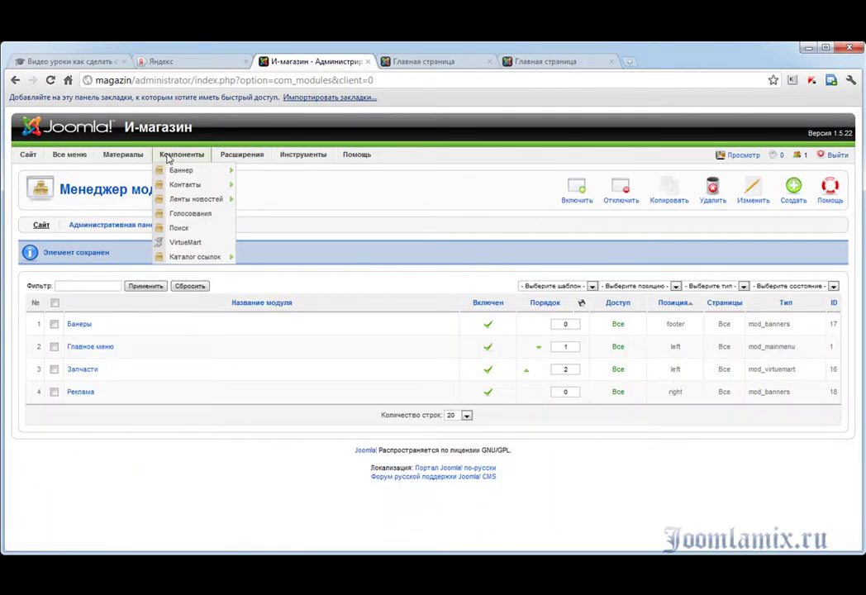
pyautogui.click(175, 172)
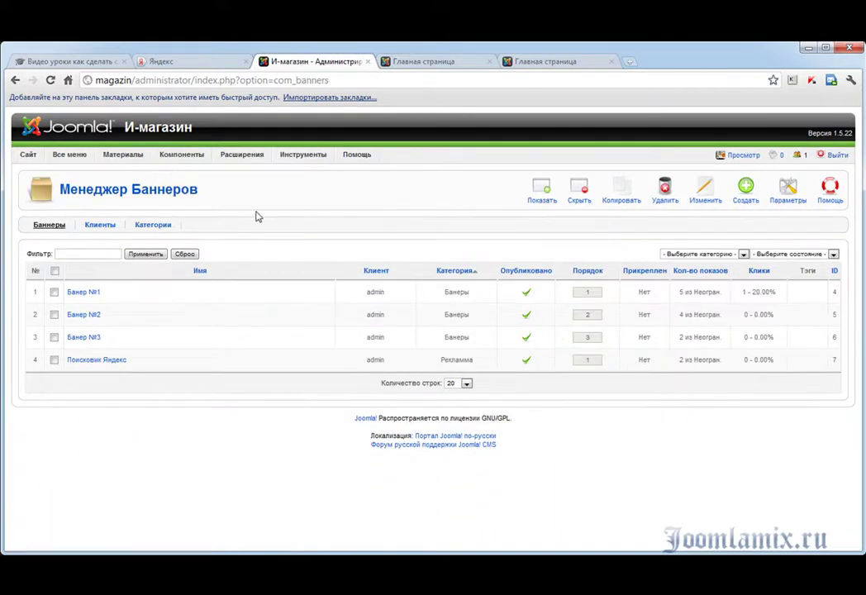
pyautogui.click(90, 361)
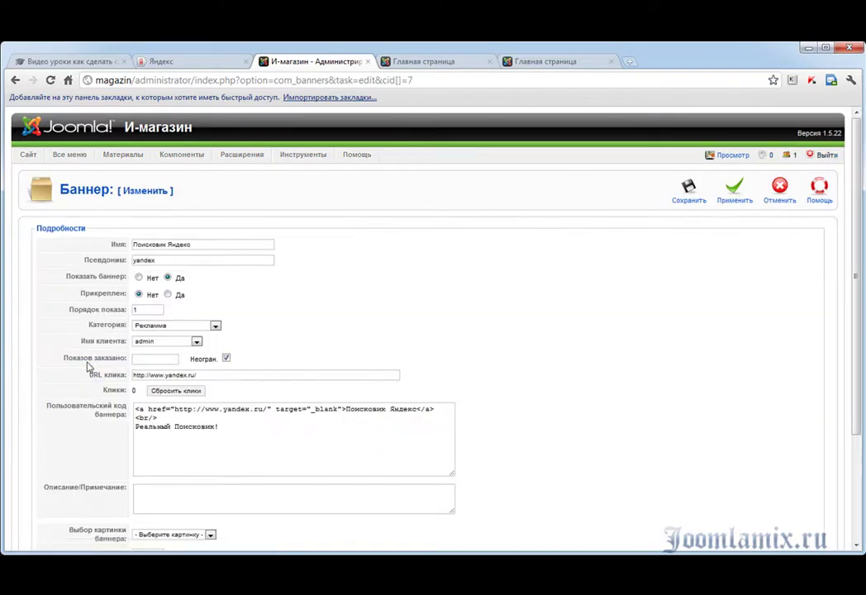
pyautogui.scroll(-1, 320, 327)
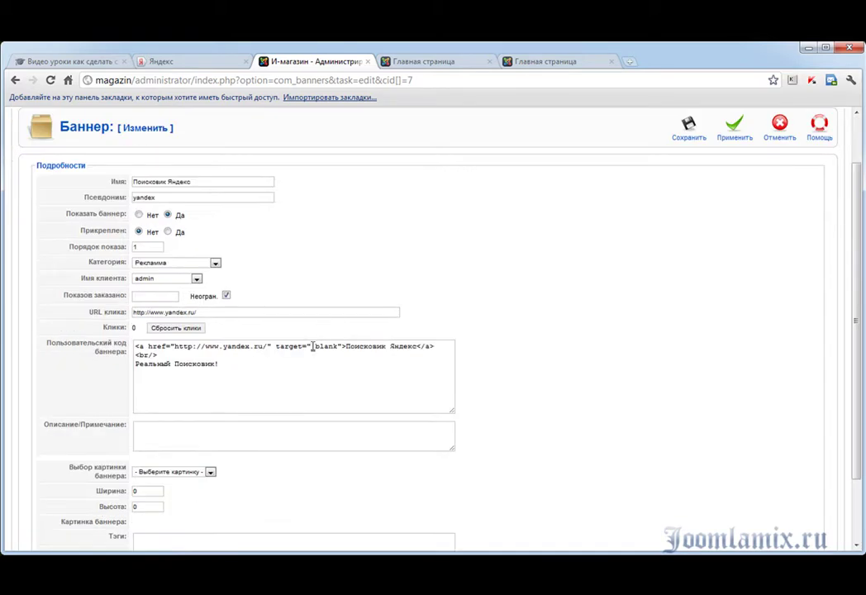
pyautogui.moveTo(266, 348); pyautogui.dragTo(174, 348)
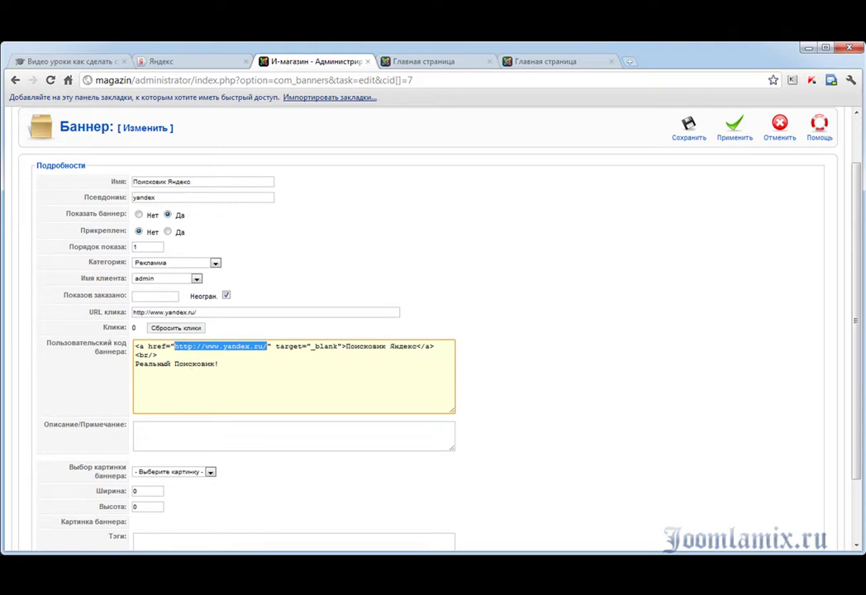
pyautogui.press('Delete')
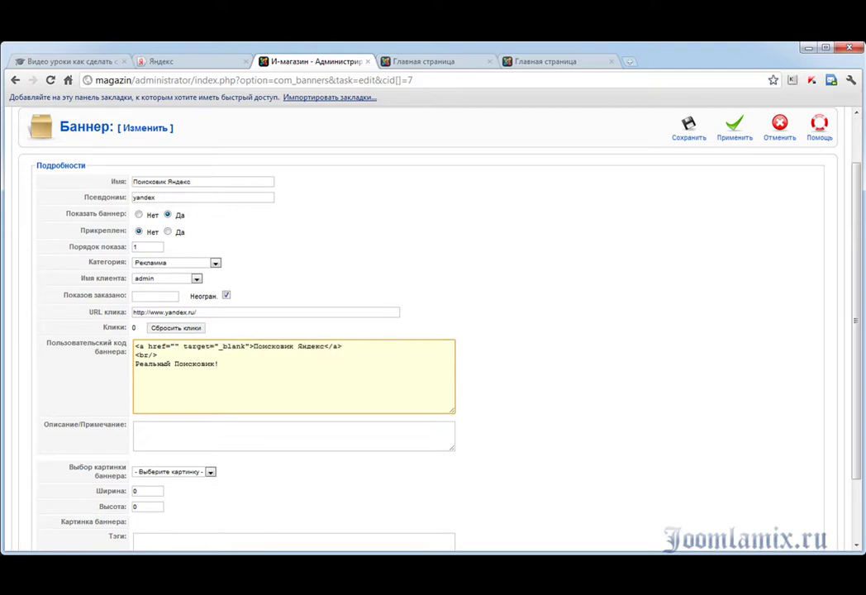
pyautogui.write('{')
pyautogui.write('CLICK')
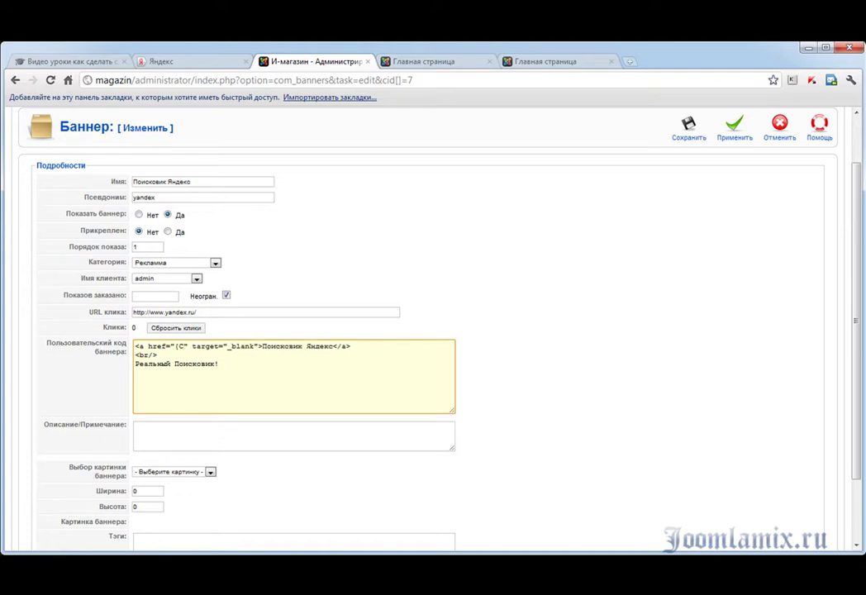
pyautogui.write('UR')
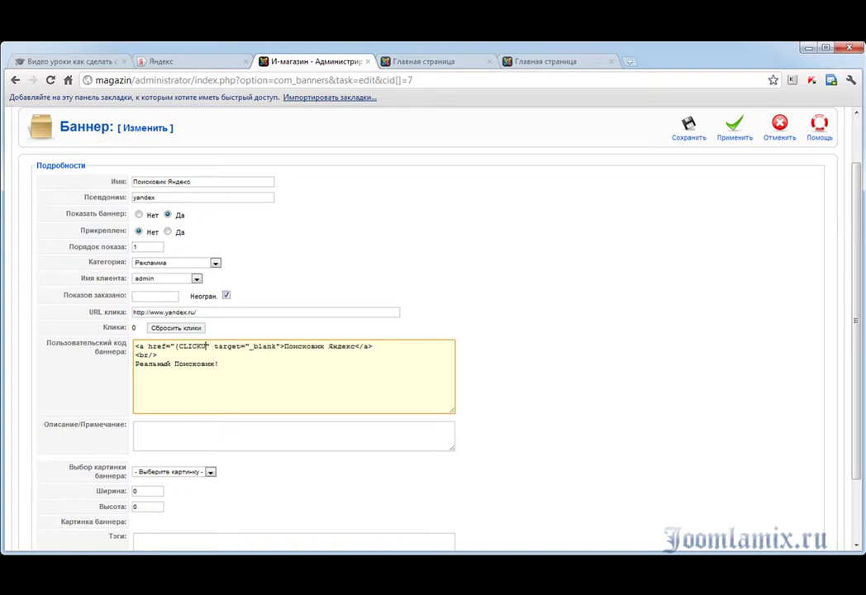
pyautogui.write('L}')
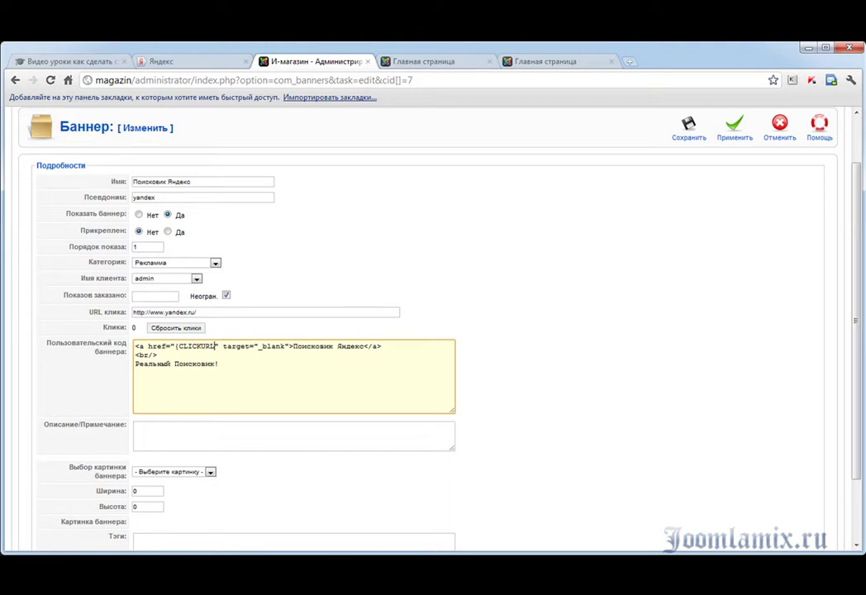
pyautogui.write('"')
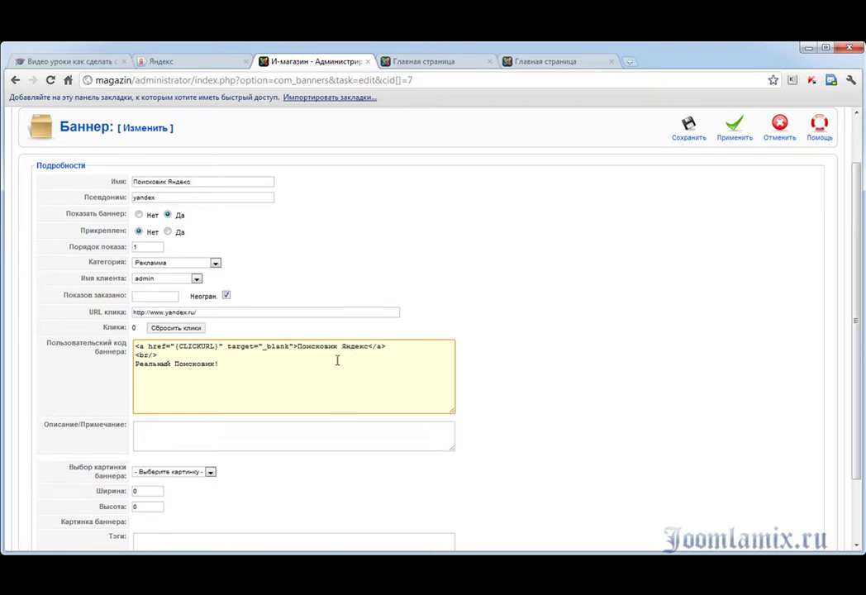
# Step: Replace the link text in the banner's custom code with {NAME}, compare the placeholders with the URL and name fields, and save the banner
pyautogui.moveTo(298, 346); pyautogui.dragTo(365, 346)
pyautogui.write('{NAME}')
pyautogui.click(205, 312)
pyautogui.moveTo(205, 312); pyautogui.dragTo(84, 320)
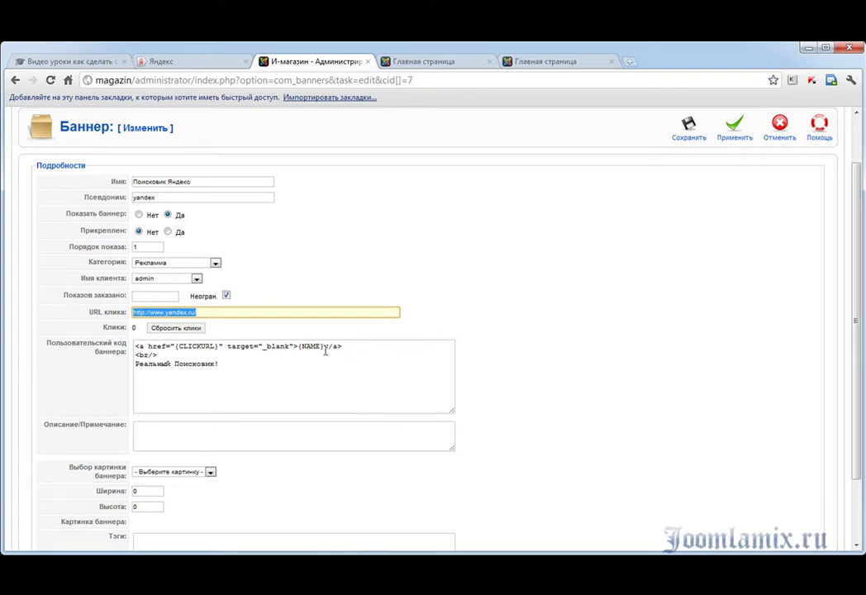
pyautogui.moveTo(325, 347); pyautogui.dragTo(304, 343)
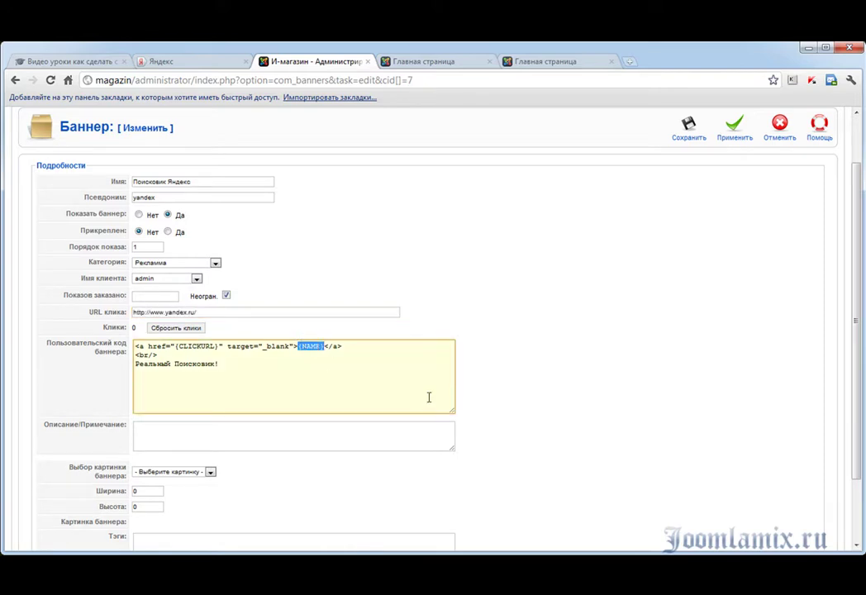
pyautogui.moveTo(194, 182); pyautogui.dragTo(124, 183)
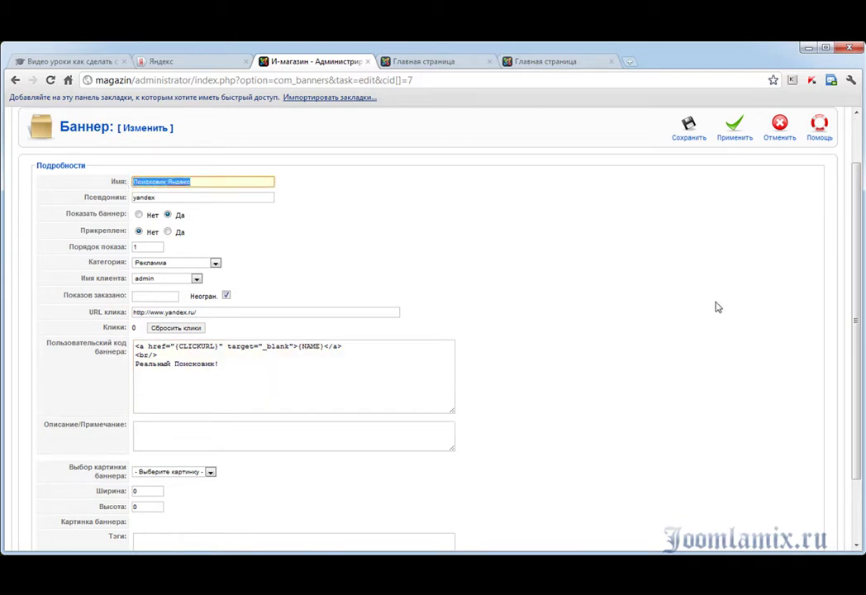
pyautogui.click(691, 130)
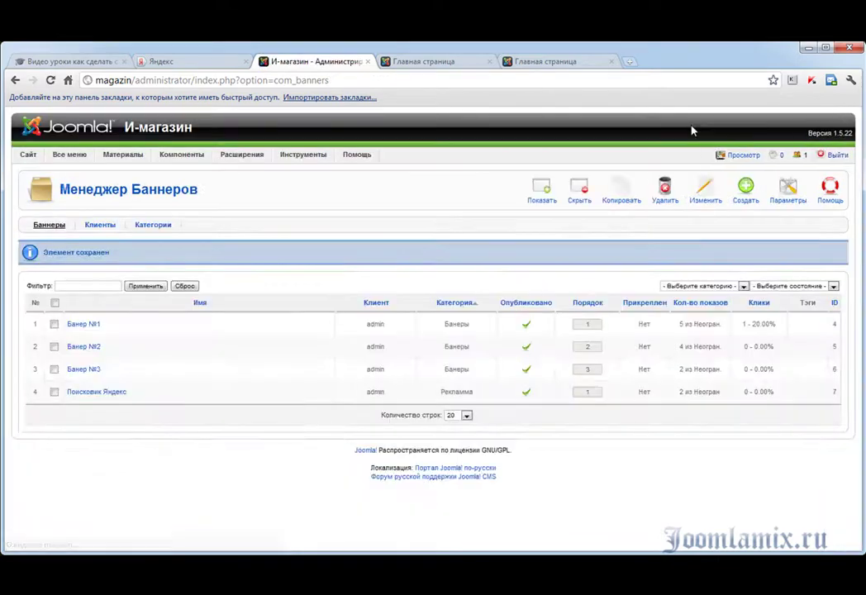
# Step: Reload the shop's front page and check the text link in the advertising block
pyautogui.click(423, 62)
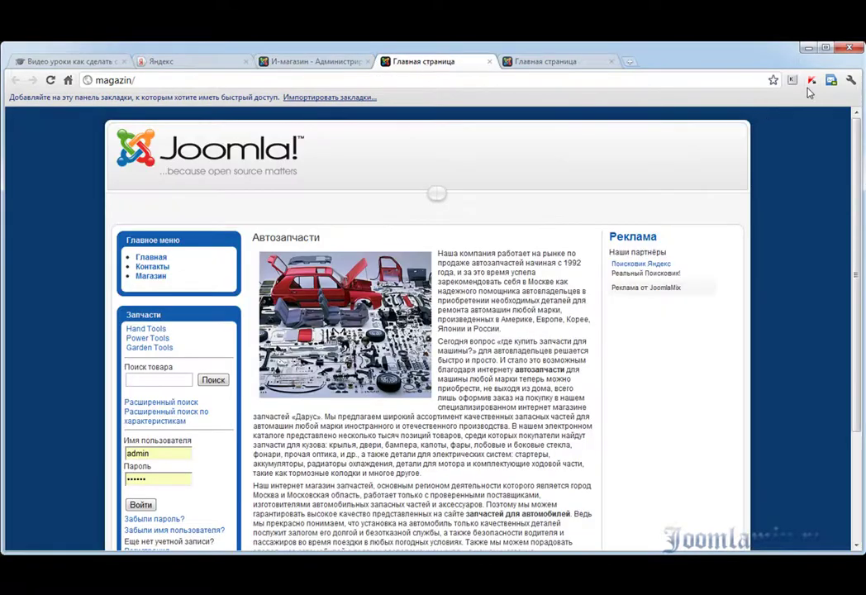
pyautogui.click(50, 80)
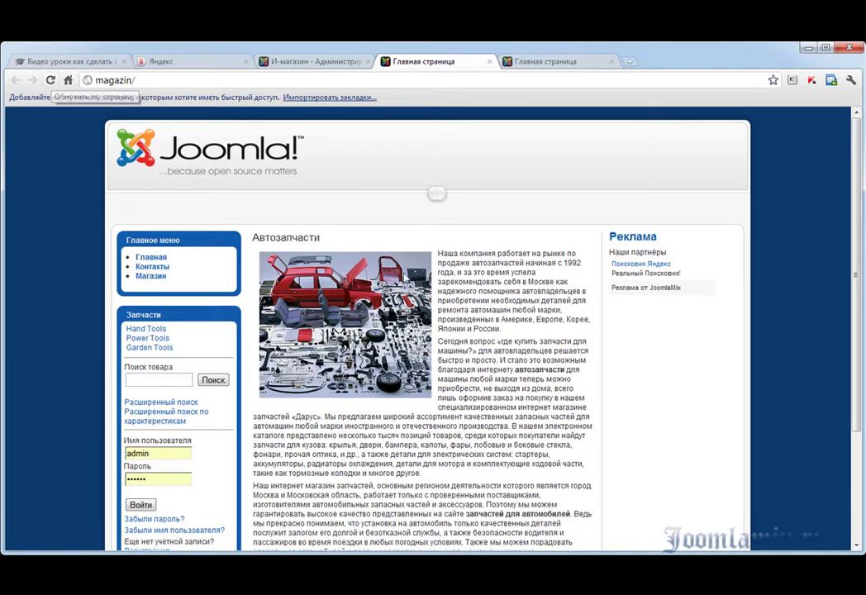
pyautogui.click(52, 81)
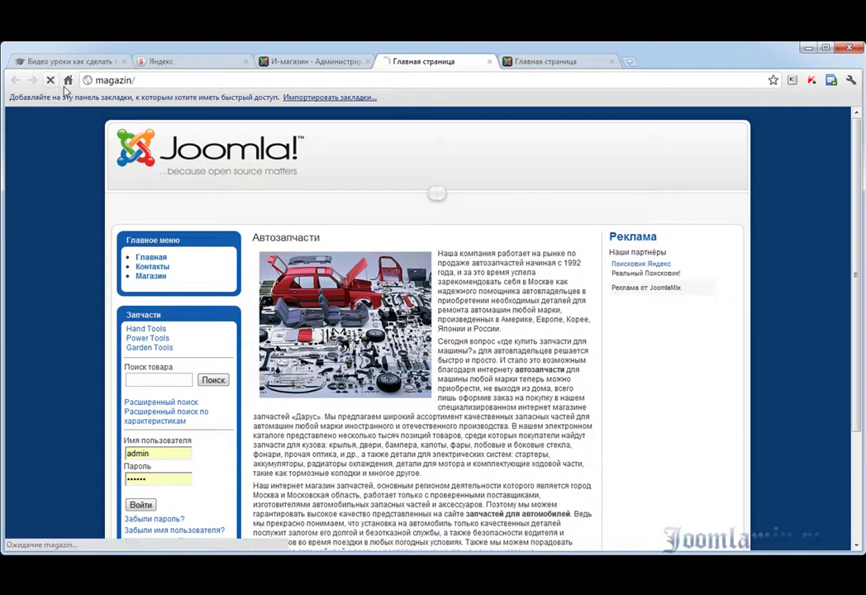
# Step: Reopen the Yandex text banner in the admin panel, rename it "Поисковик Yandex", and apply the change
pyautogui.click(303, 63)
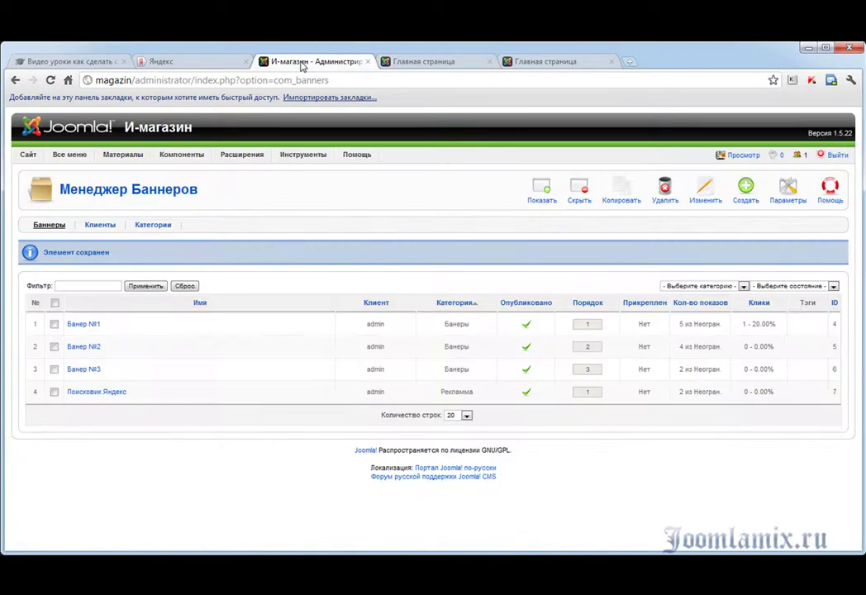
pyautogui.click(92, 395)
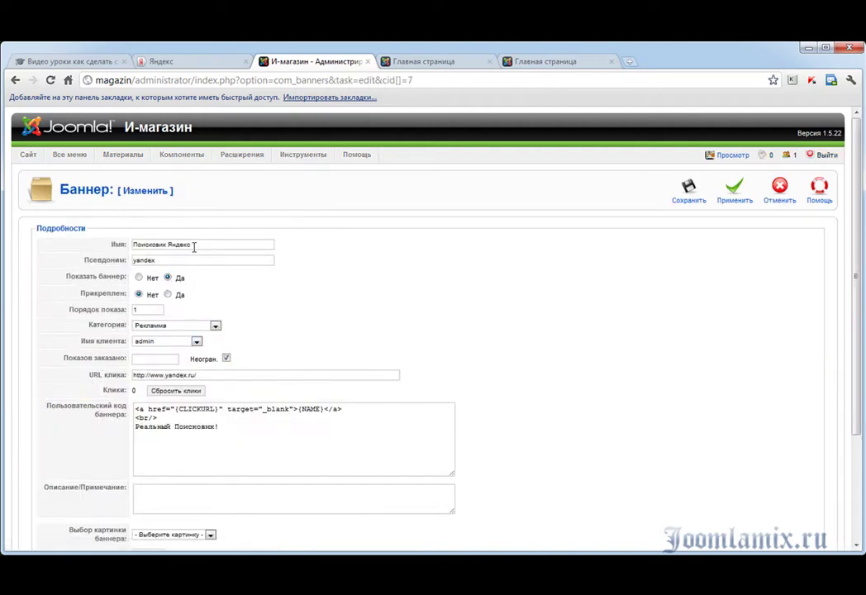
pyautogui.moveTo(195, 247); pyautogui.dragTo(170, 250)
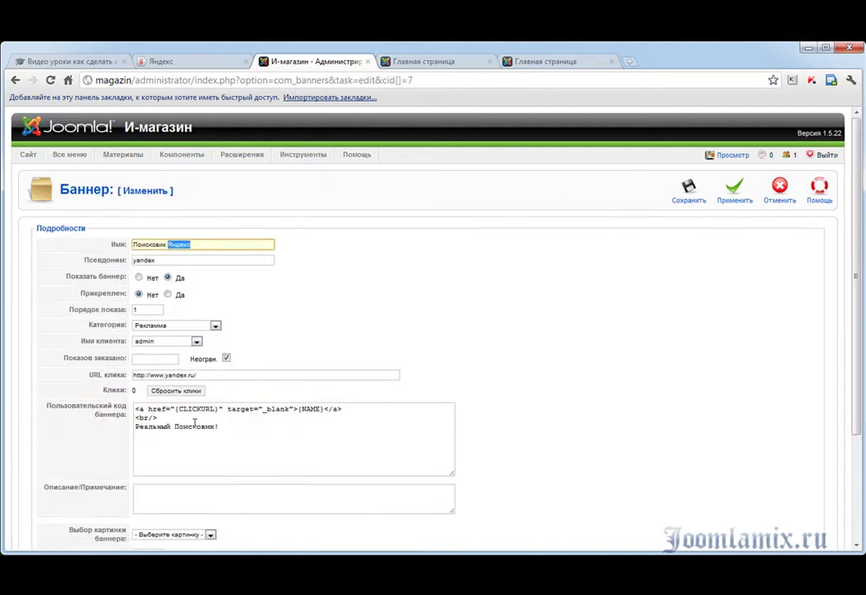
pyautogui.write('Yandex')
pyautogui.click(735, 195)
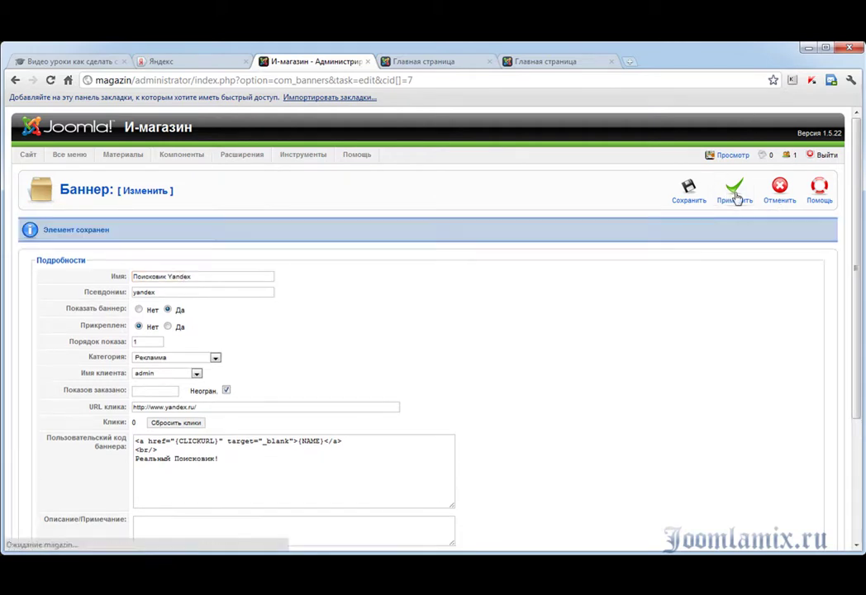
# Step: Compare the advertising link's text on the shop's front page before and after reloading it
pyautogui.click(446, 62)
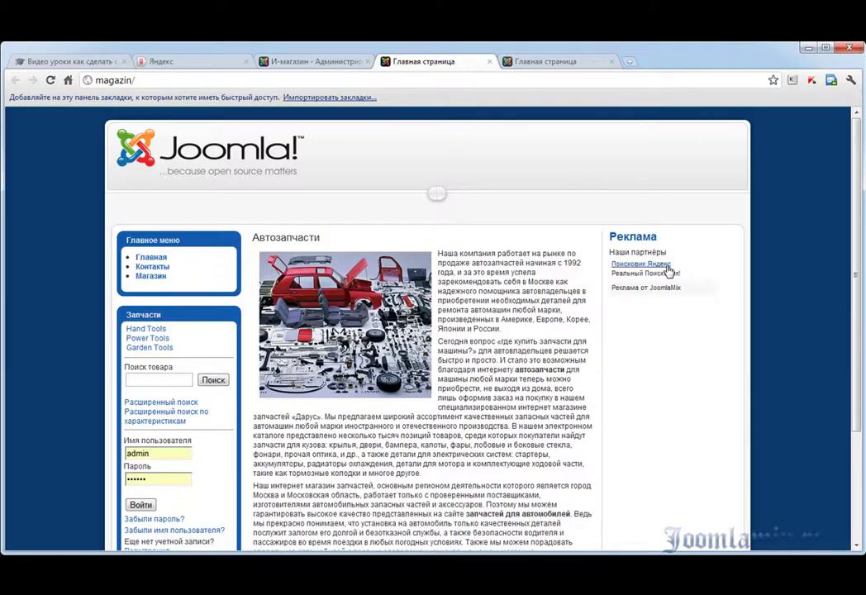
pyautogui.moveTo(673, 263); pyautogui.dragTo(649, 263)
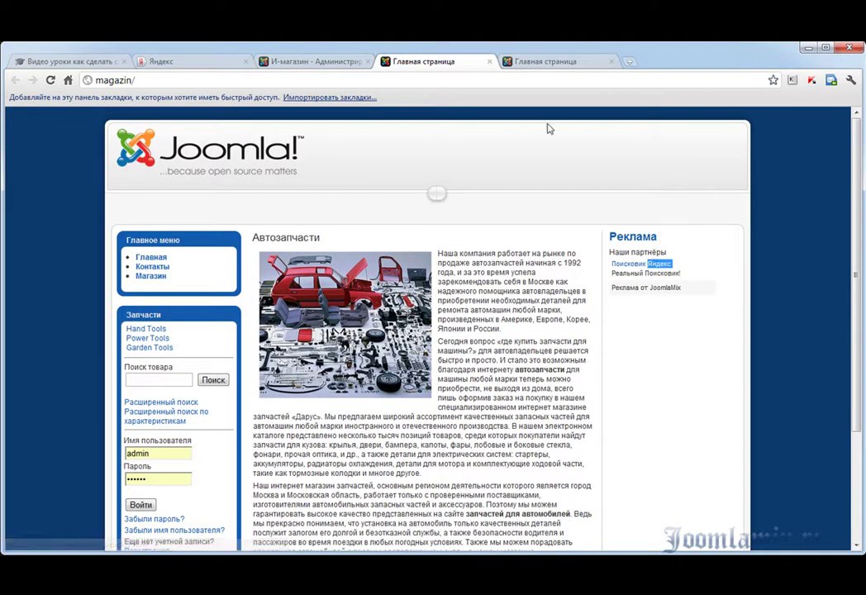
pyautogui.click(49, 81)
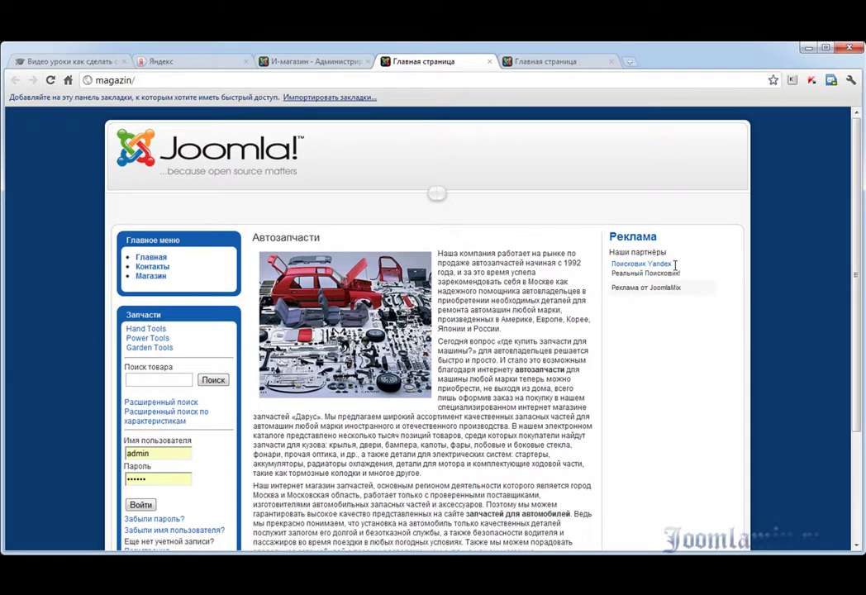
pyautogui.moveTo(673, 264); pyautogui.dragTo(649, 263)
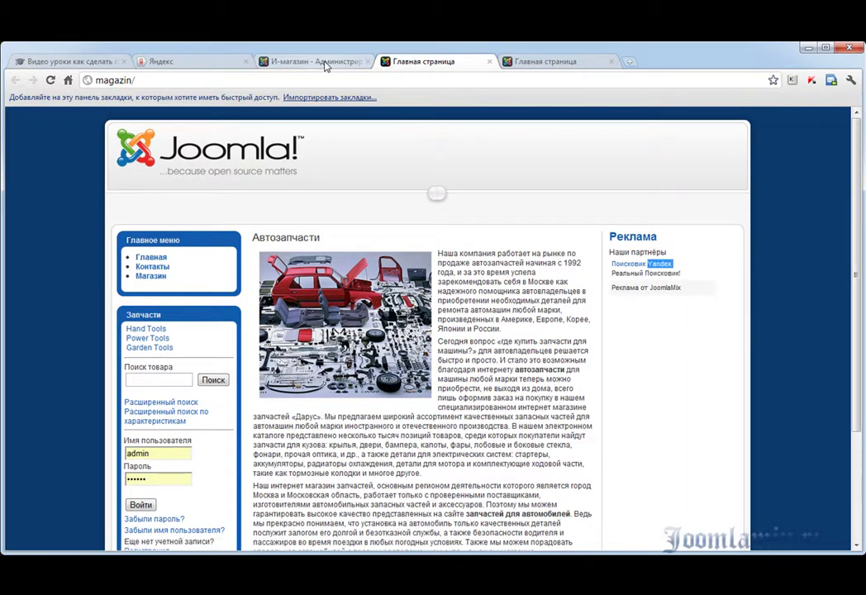
# Step: Review the {CLICKURL} and {NAME} placeholders in the banner's custom code against its click URL and name fields
pyautogui.click(290, 61)
pyautogui.scroll(-3, 319, 267)
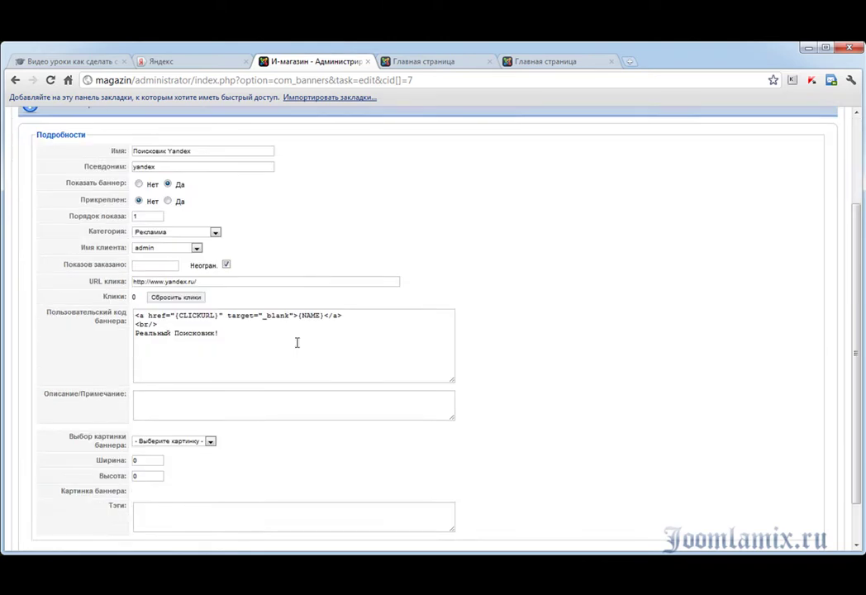
pyautogui.moveTo(217, 315); pyautogui.dragTo(175, 311)
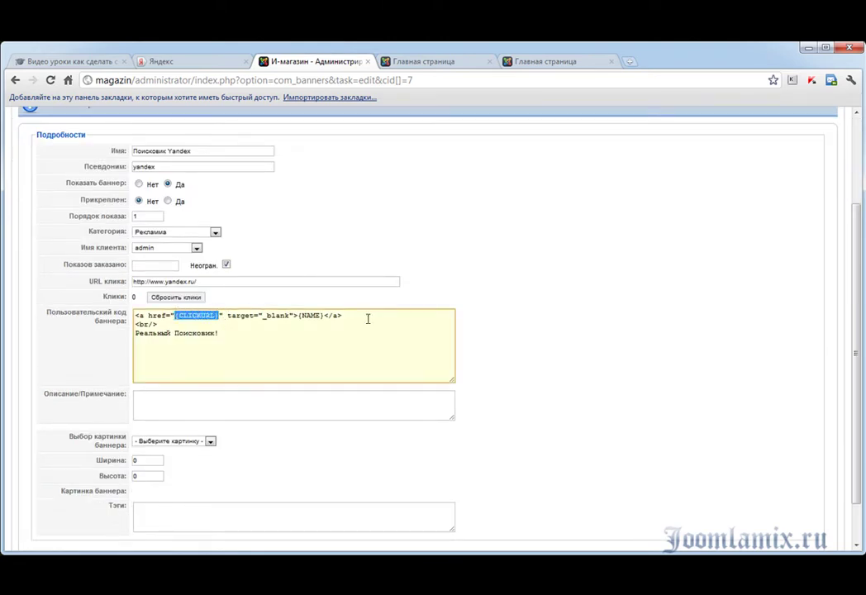
pyautogui.moveTo(325, 315); pyautogui.dragTo(298, 315)
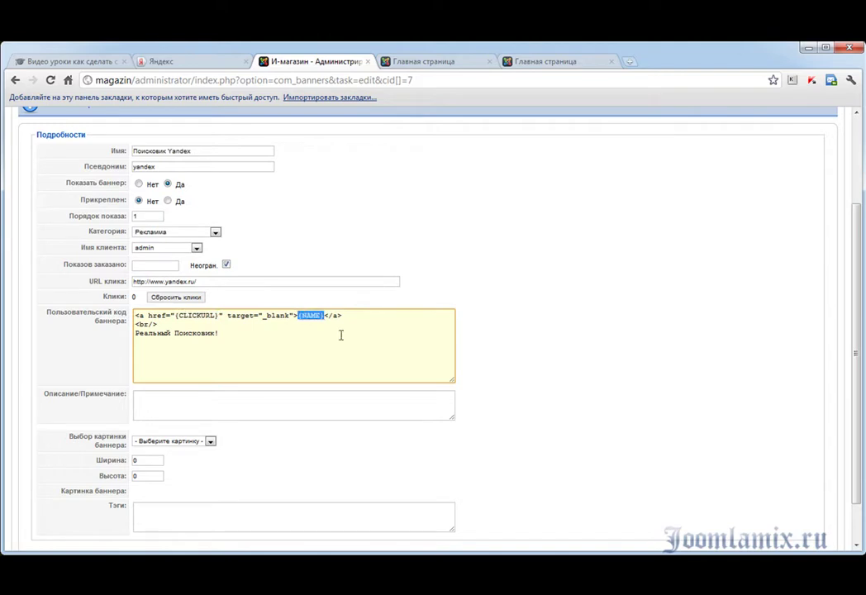
pyautogui.click(212, 281)
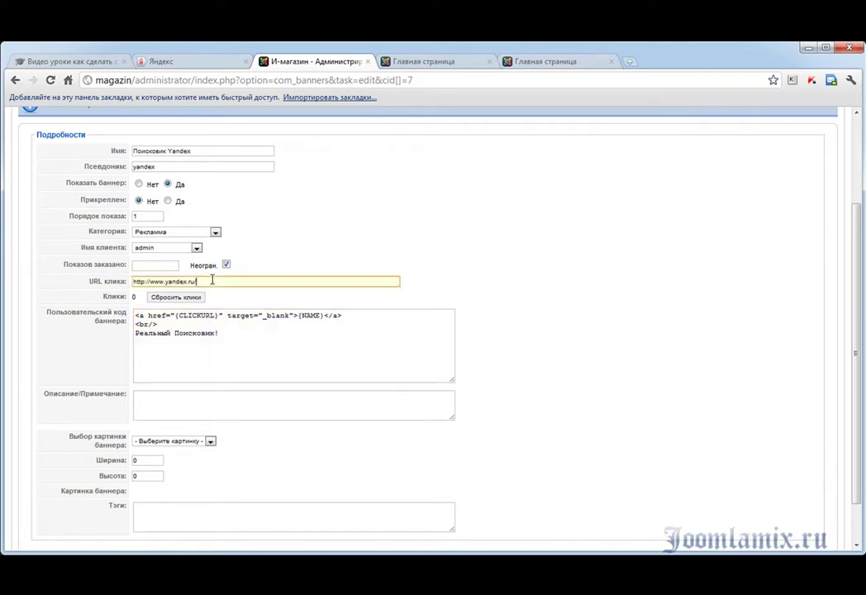
pyautogui.hotkey('ctrl', 'a')
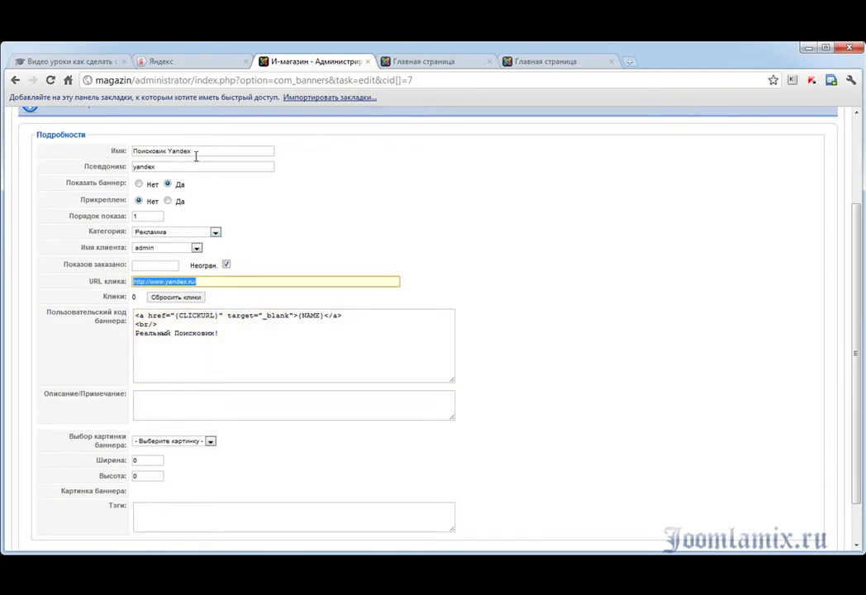
pyautogui.moveTo(197, 153); pyautogui.dragTo(110, 153)
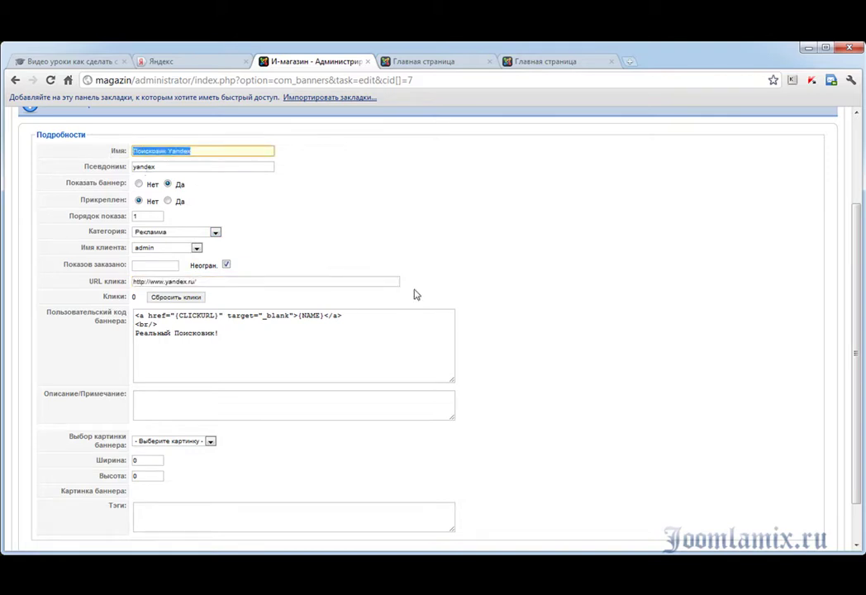
pyautogui.press('Return')
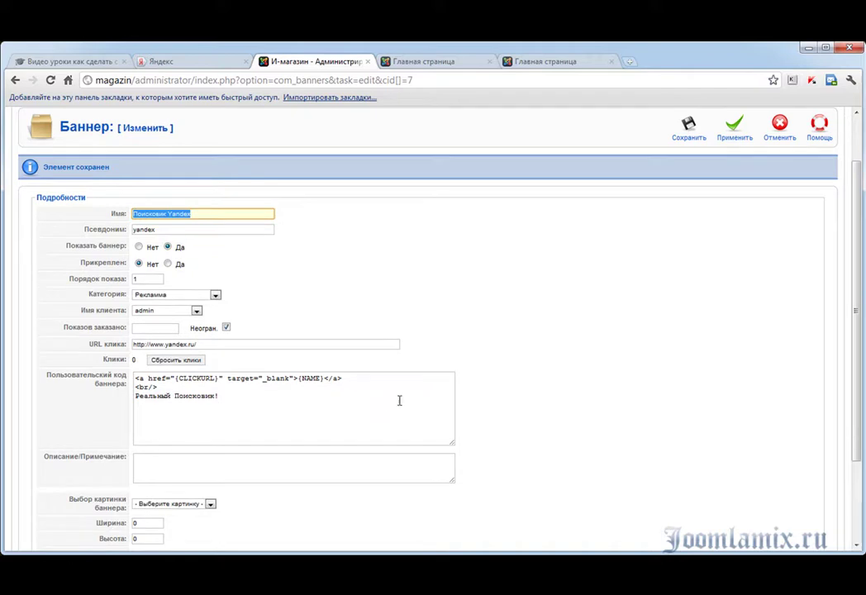
pyautogui.scroll(1, 632, 315)
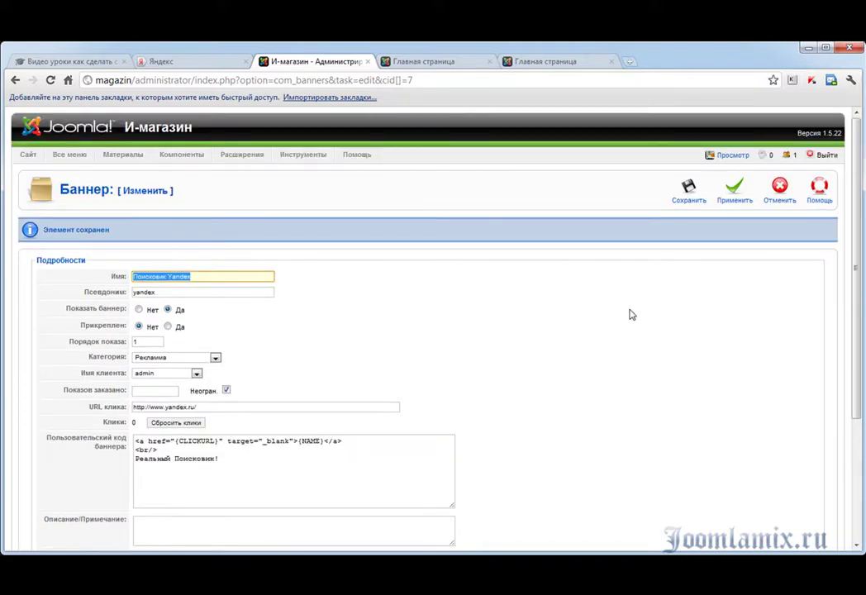